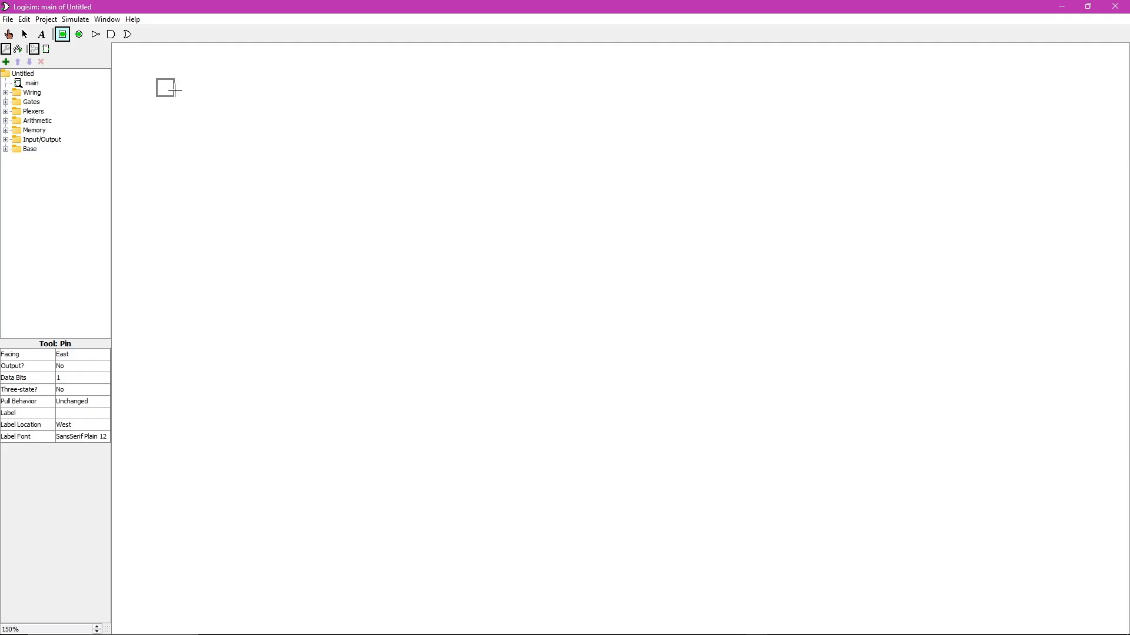
Place a South-facing input pin near the upper-left corner of the canvas, with the grid shown
click(174, 88)
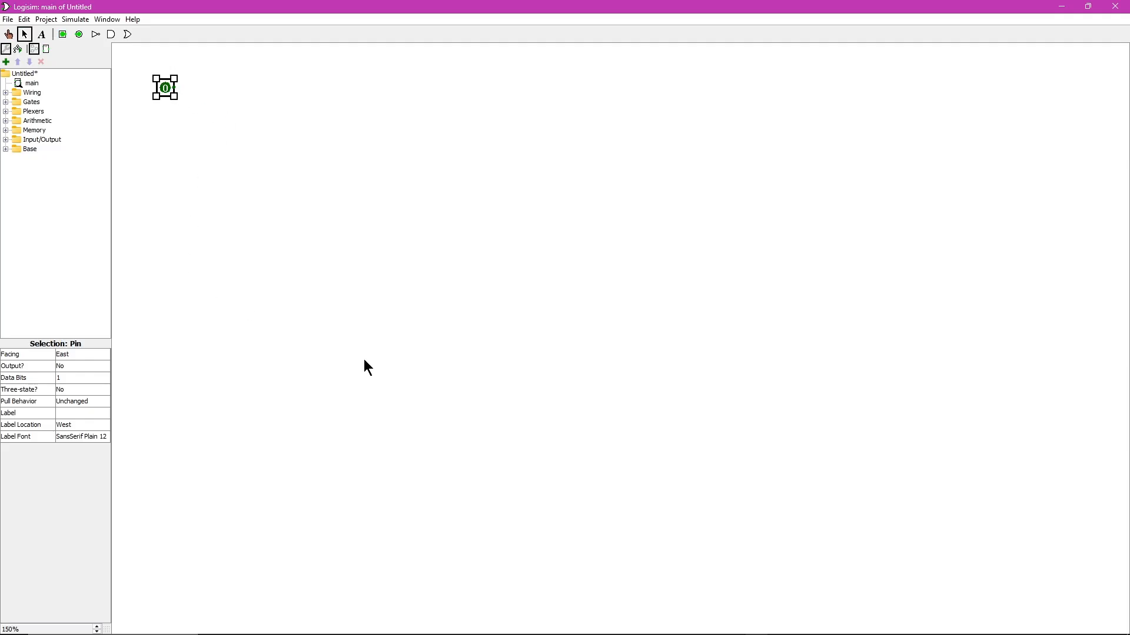
click(106, 630)
click(73, 354)
click(88, 375)
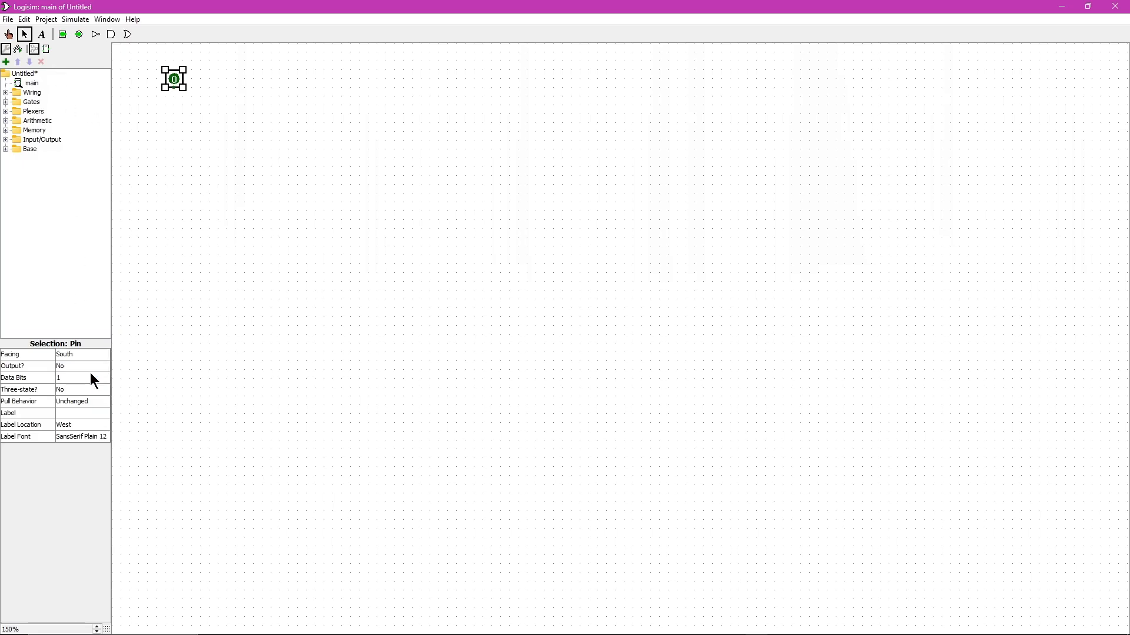
drag(176, 81, 194, 100)
Label the input pin E7 and set its label location to North
click(82, 414)
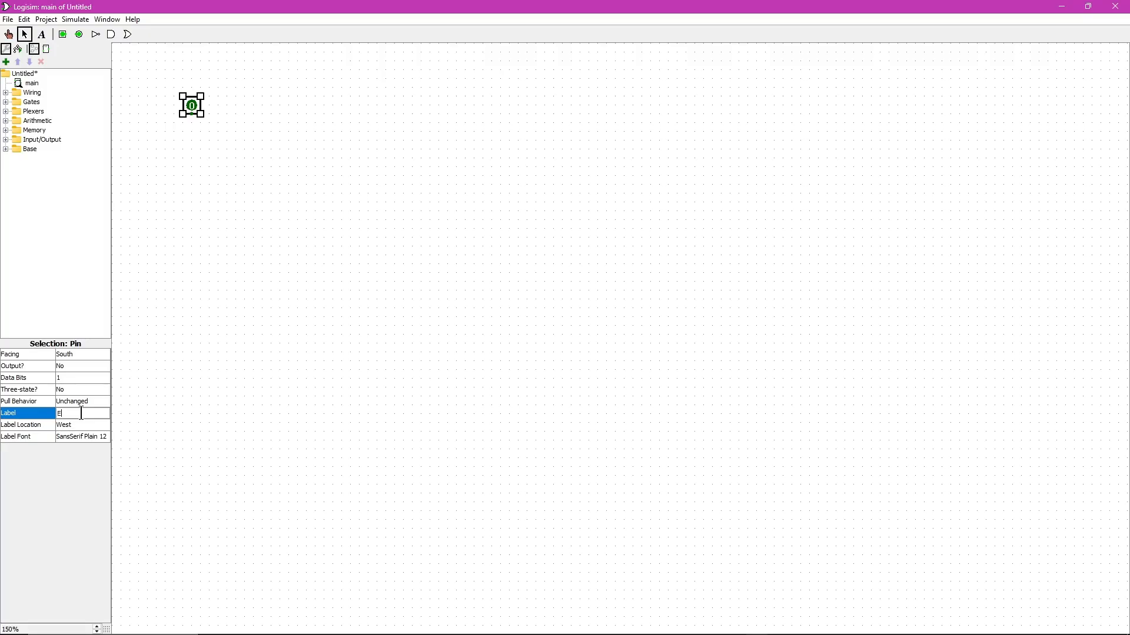
click(81, 420)
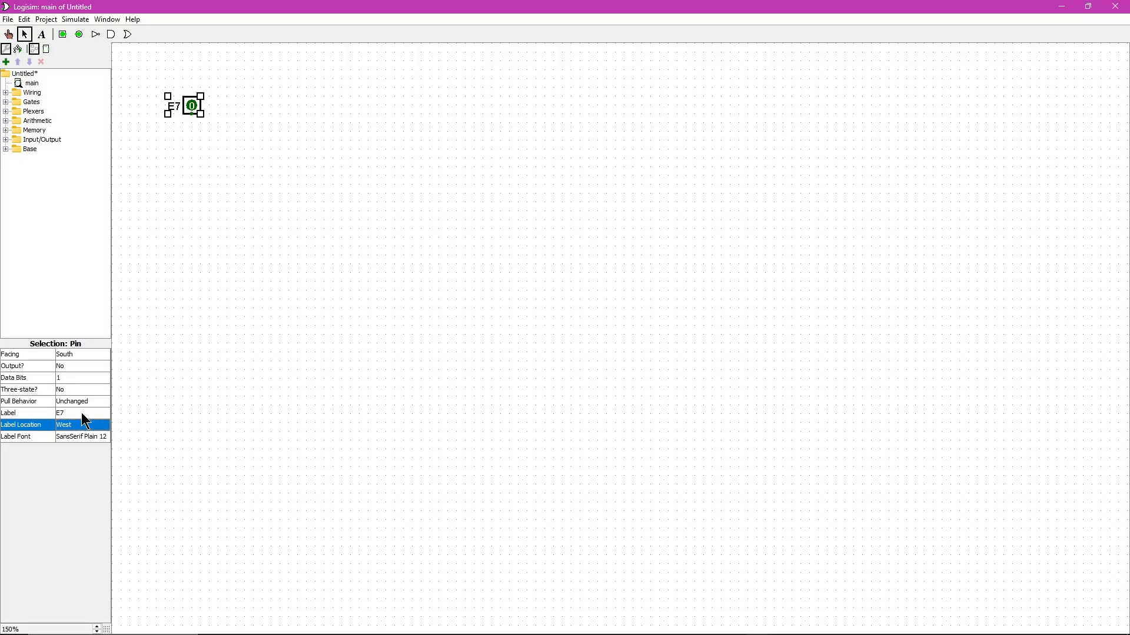
click(97, 425)
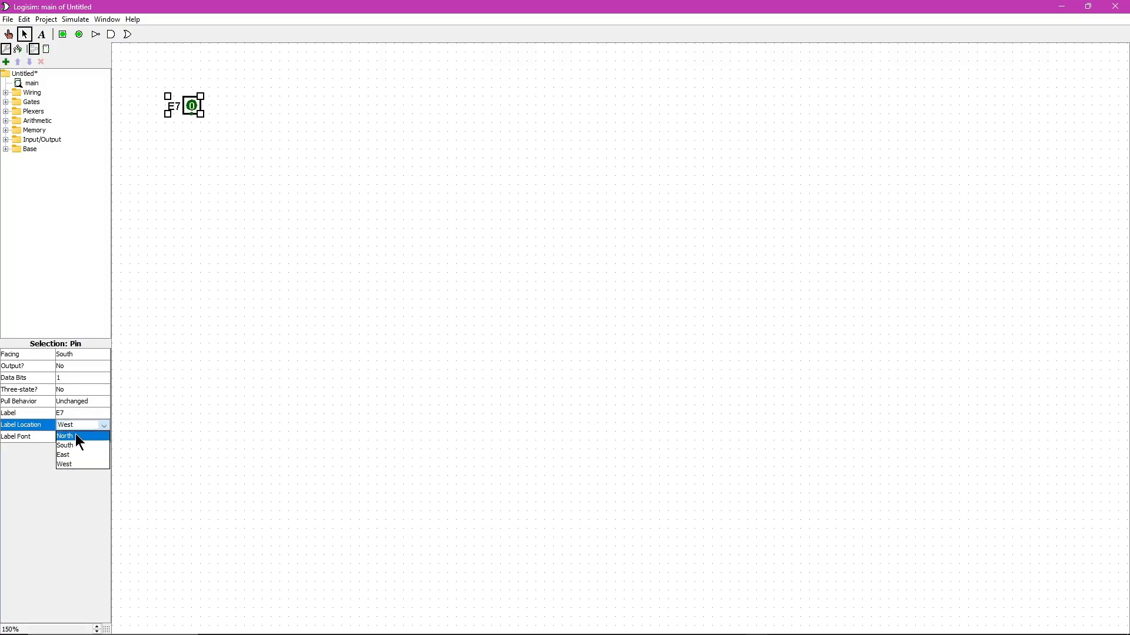
click(74, 436)
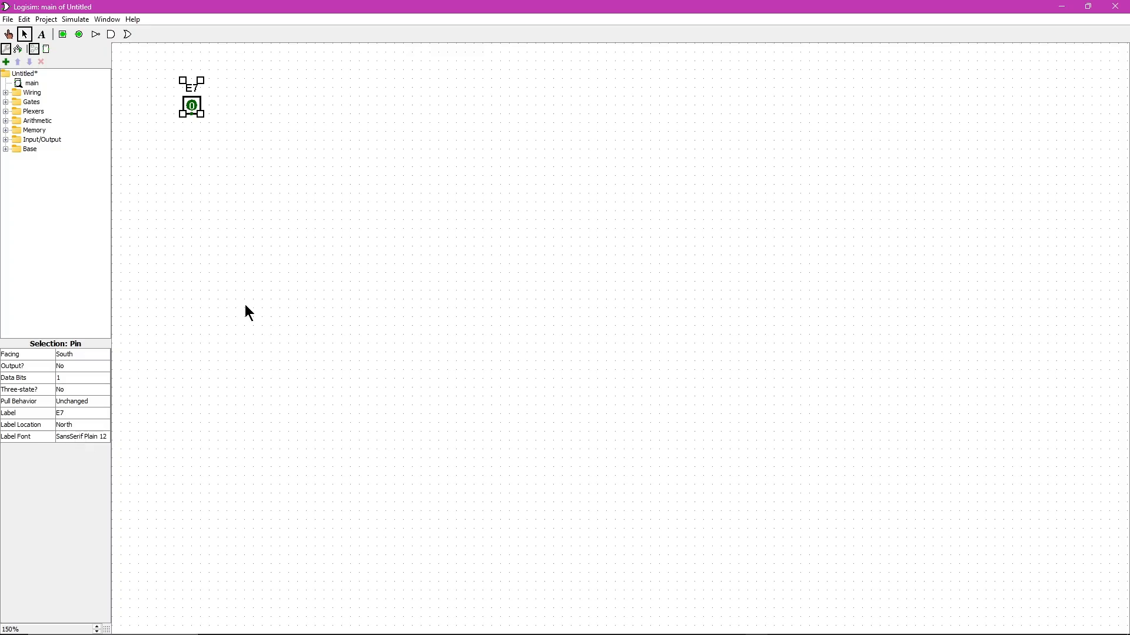
Duplicate the E7 pin into an evenly spaced horizontal row of eight input pins
key(ctrl+d)
drag(202, 116, 224, 108)
drag(146, 74, 274, 154)
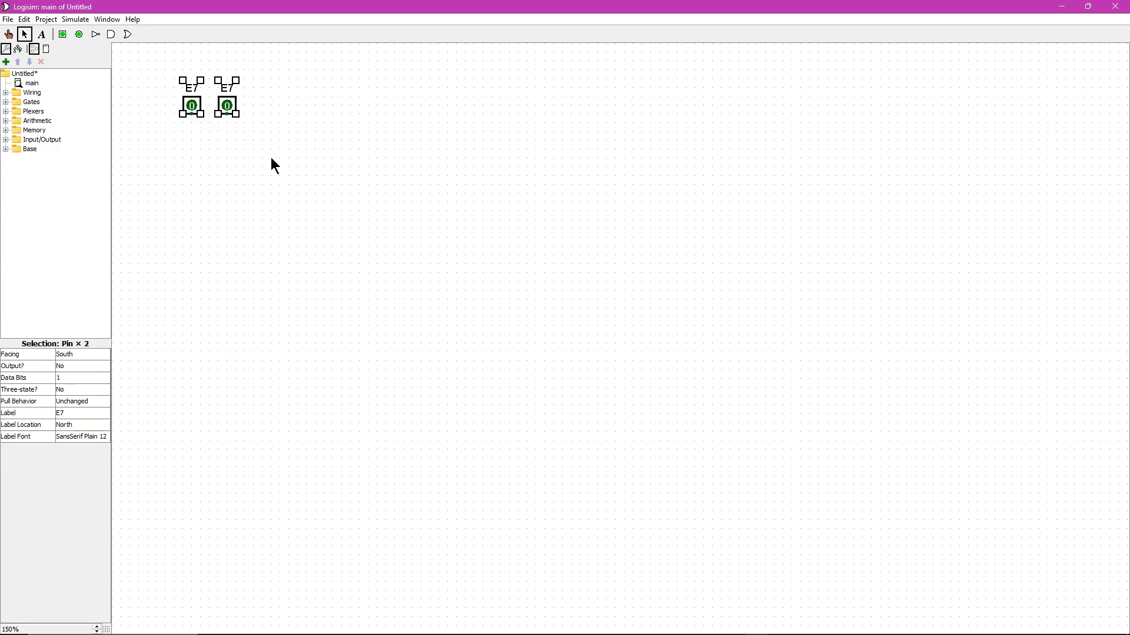
key(ctrl+d)
drag(239, 121, 301, 111)
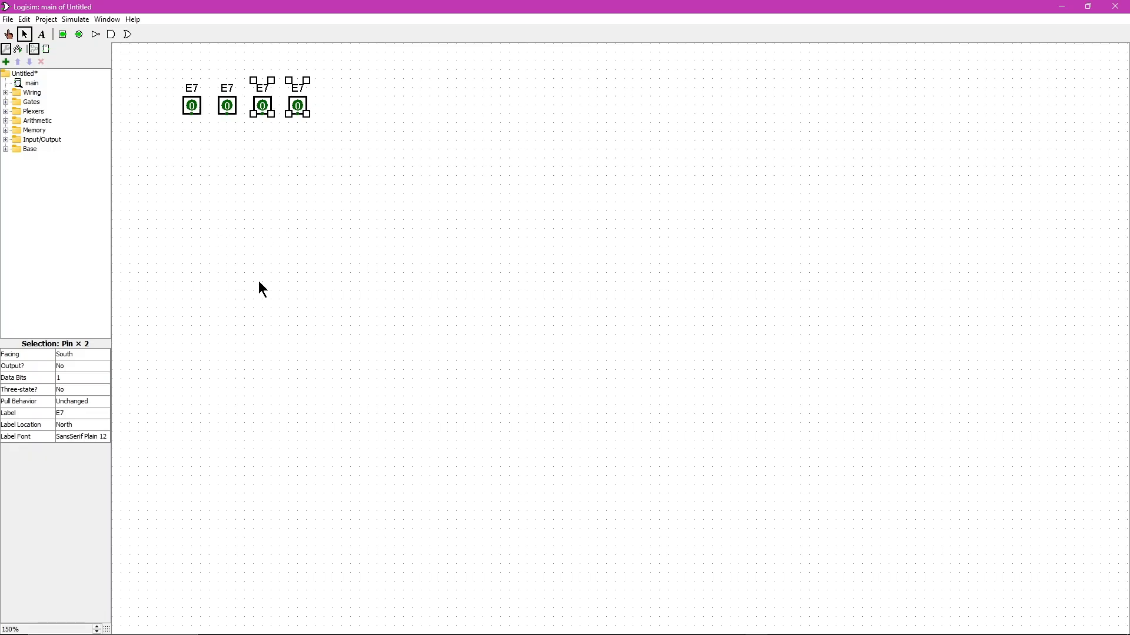
drag(147, 65, 347, 152)
key(ctrl+d)
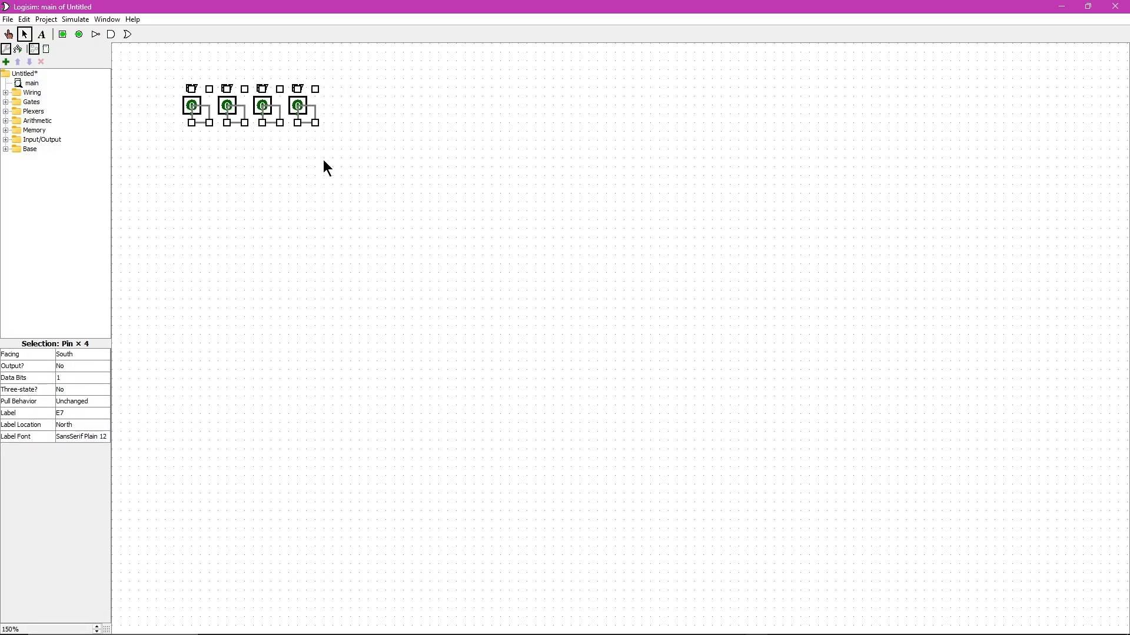
drag(307, 109, 438, 109)
click(359, 171)
Relabel the second and third pins in the row as E6 and E5
click(232, 103)
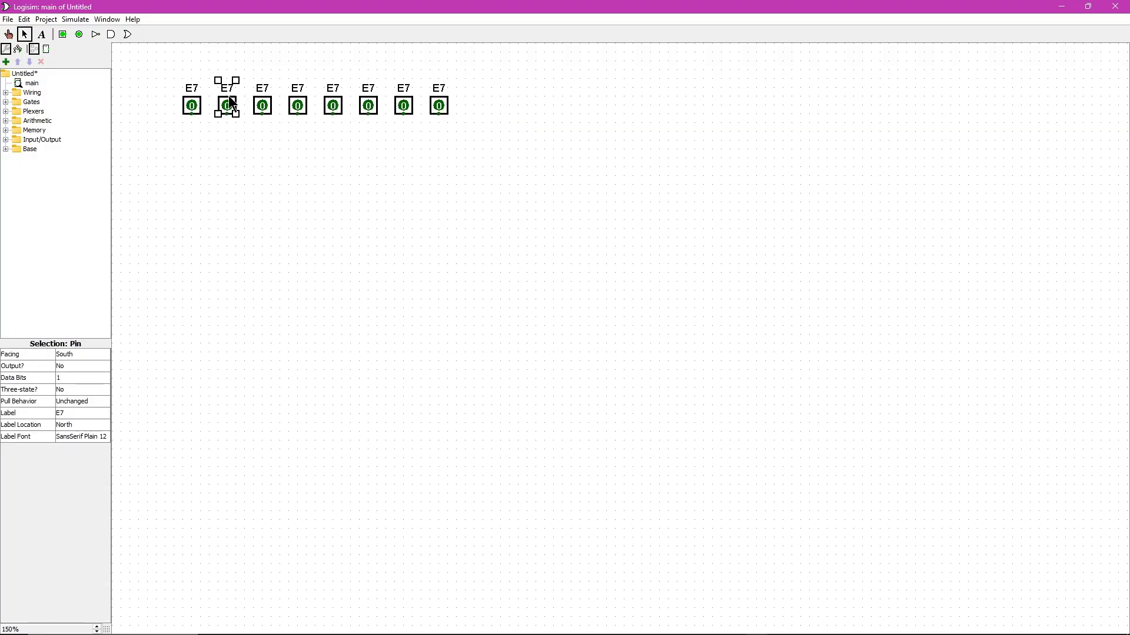
click(94, 413)
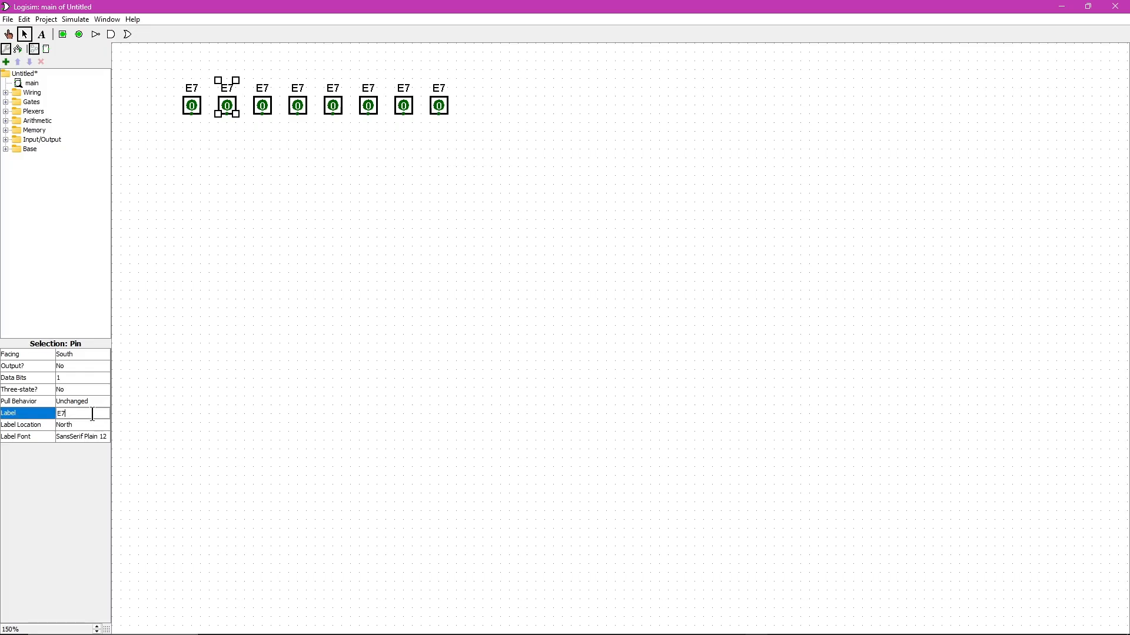
text(6)
key(Return)
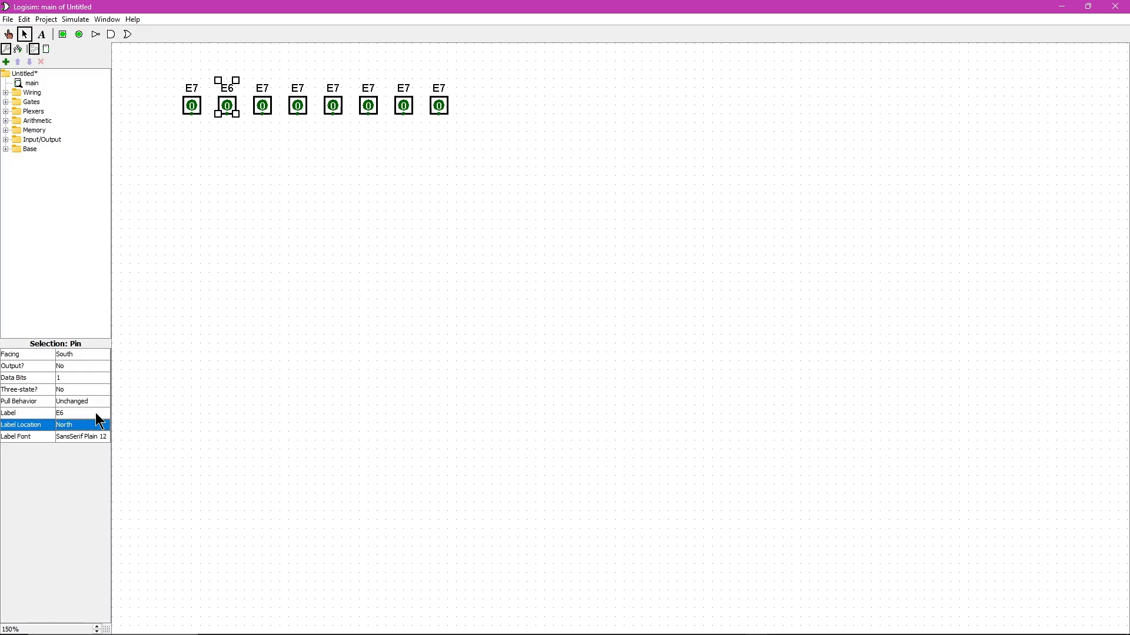
click(259, 100)
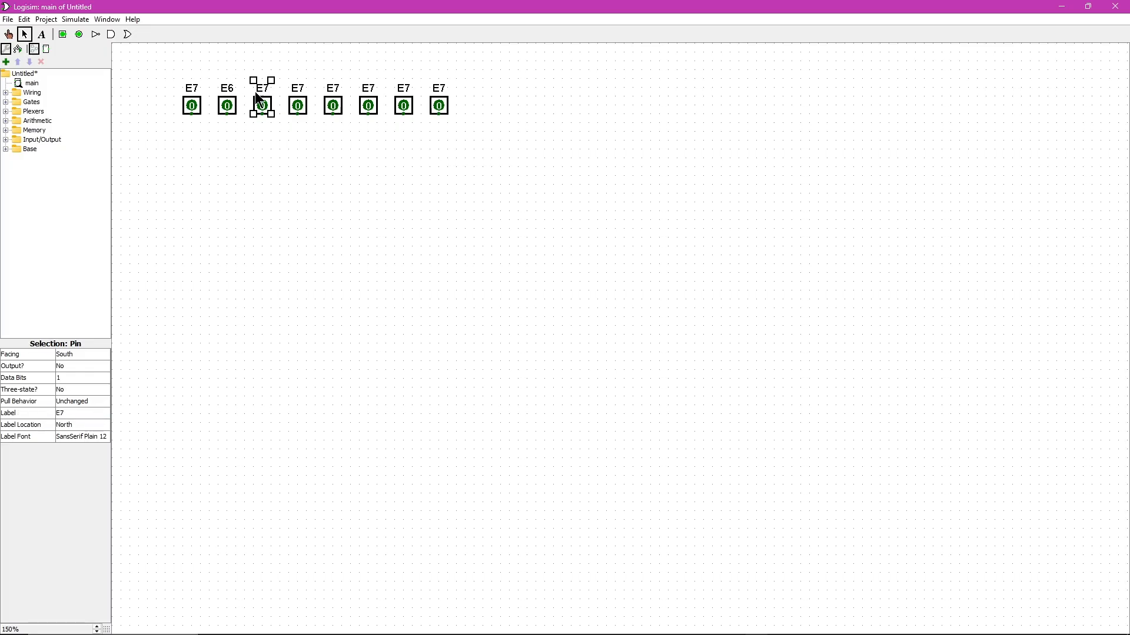
click(83, 413)
text(5)
key(Return)
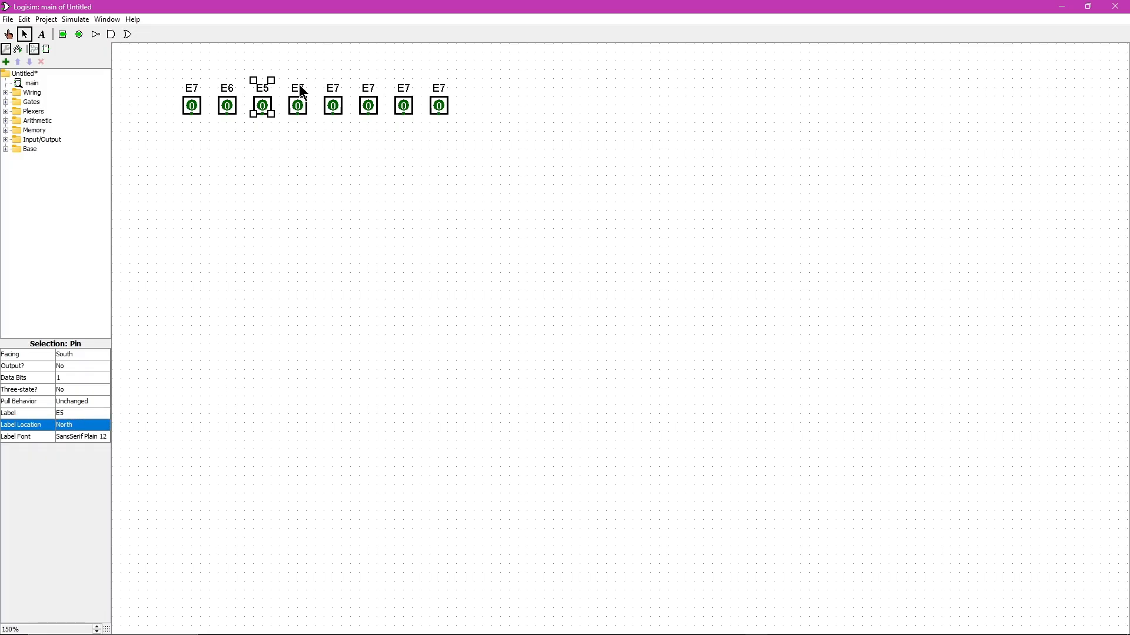
click(298, 97)
click(74, 413)
key(BackSpace)
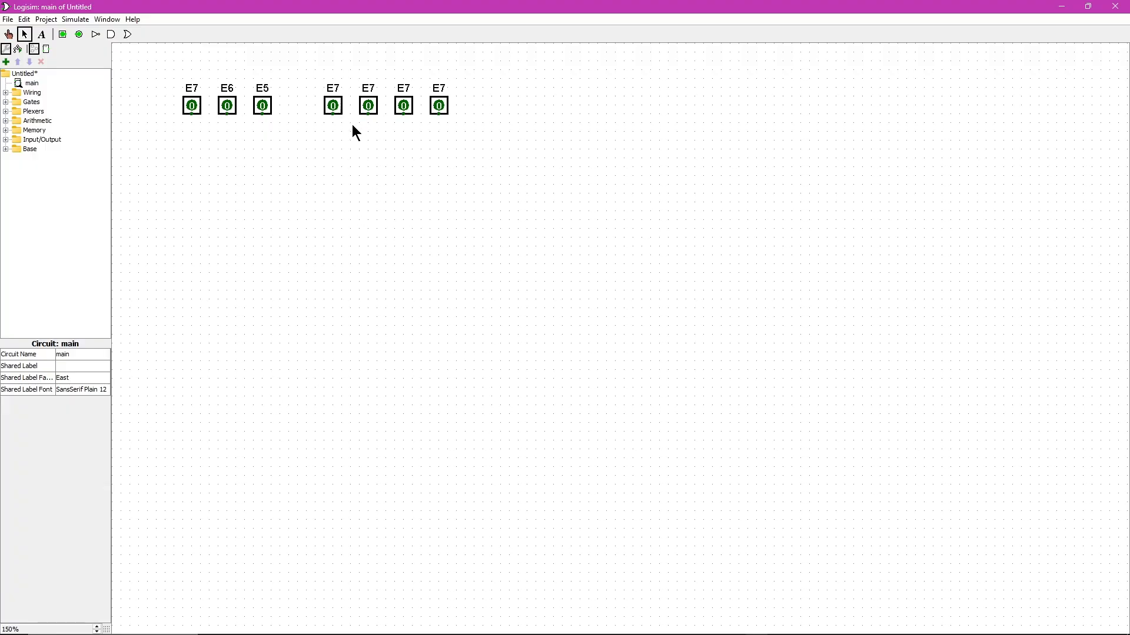
key(ctrl+z)
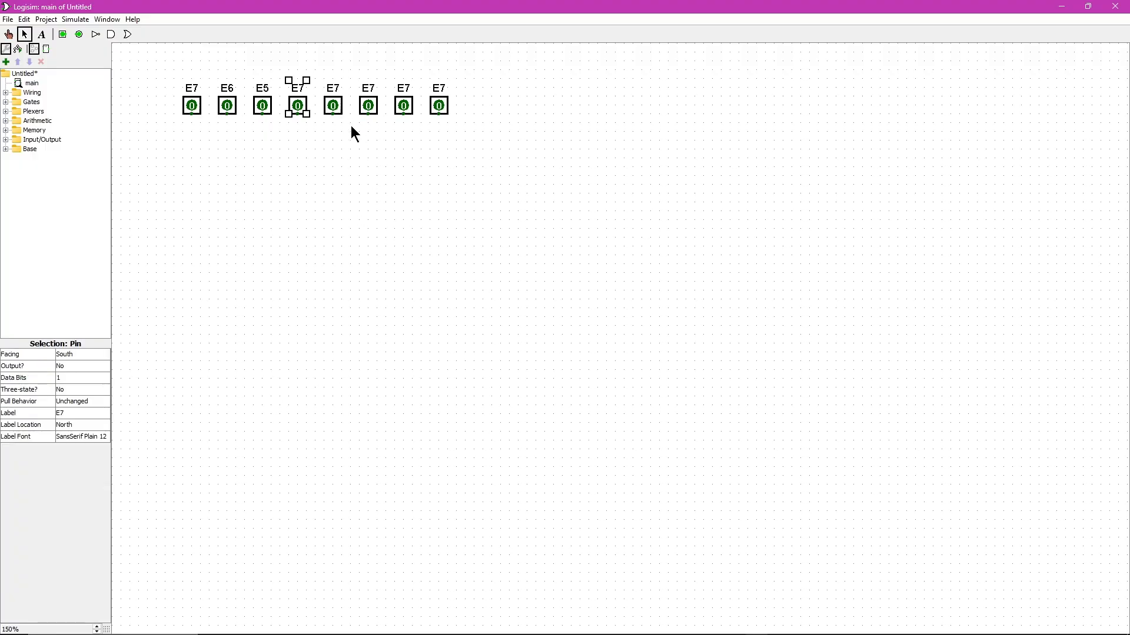
Relabel the fourth and fifth pins in the row as E4 and E3
click(66, 413)
text(4)
click(100, 425)
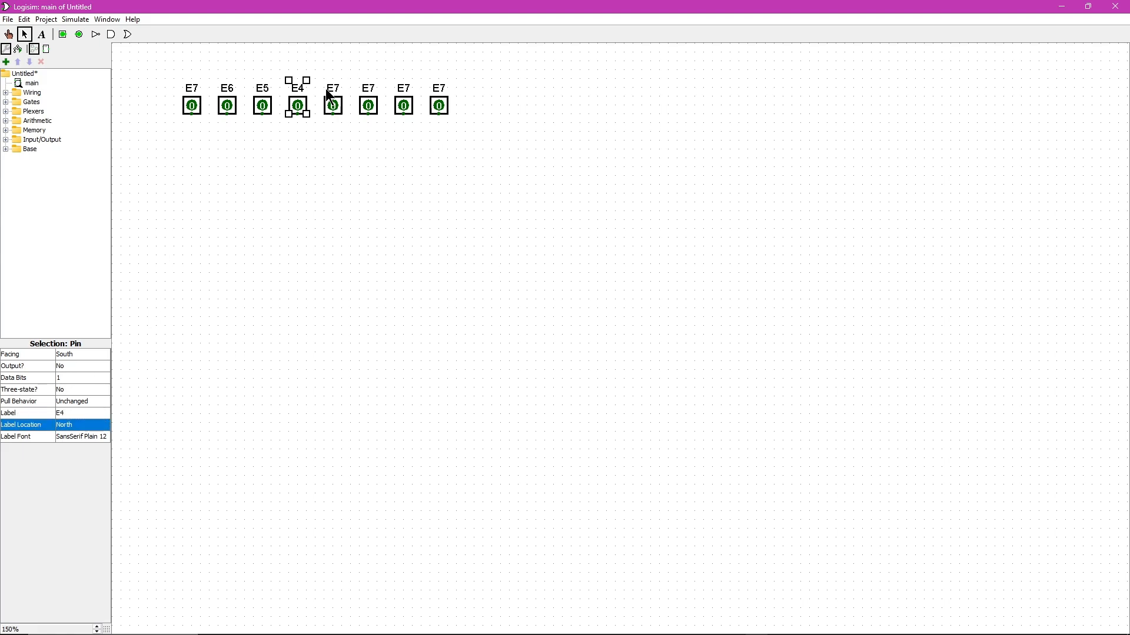
click(329, 94)
click(331, 101)
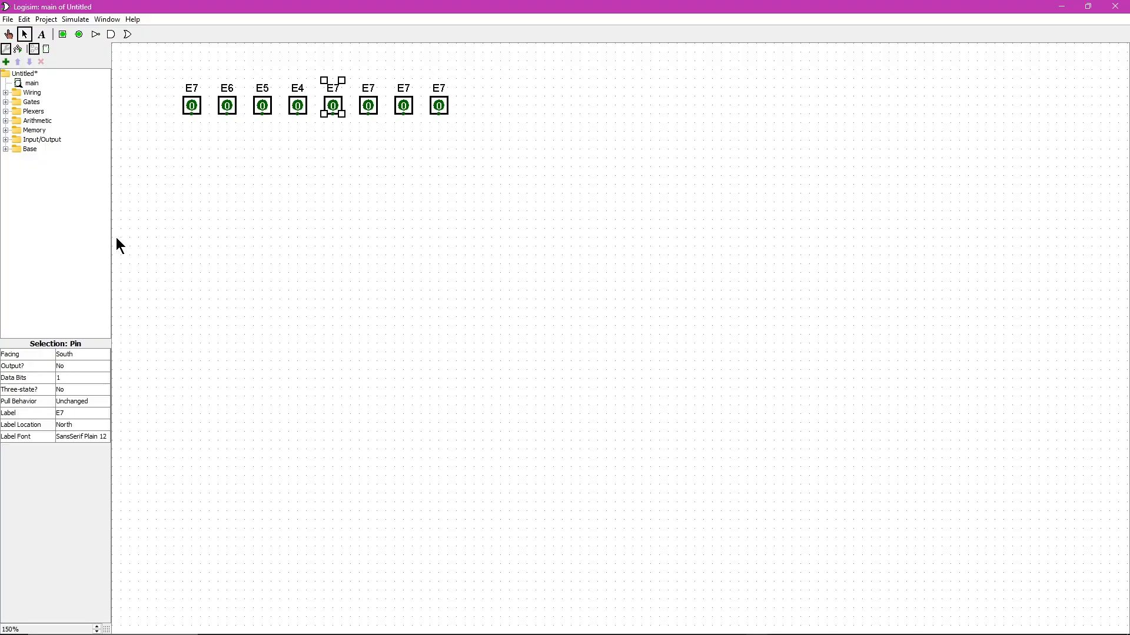
click(69, 413)
text(3)
key(Return)
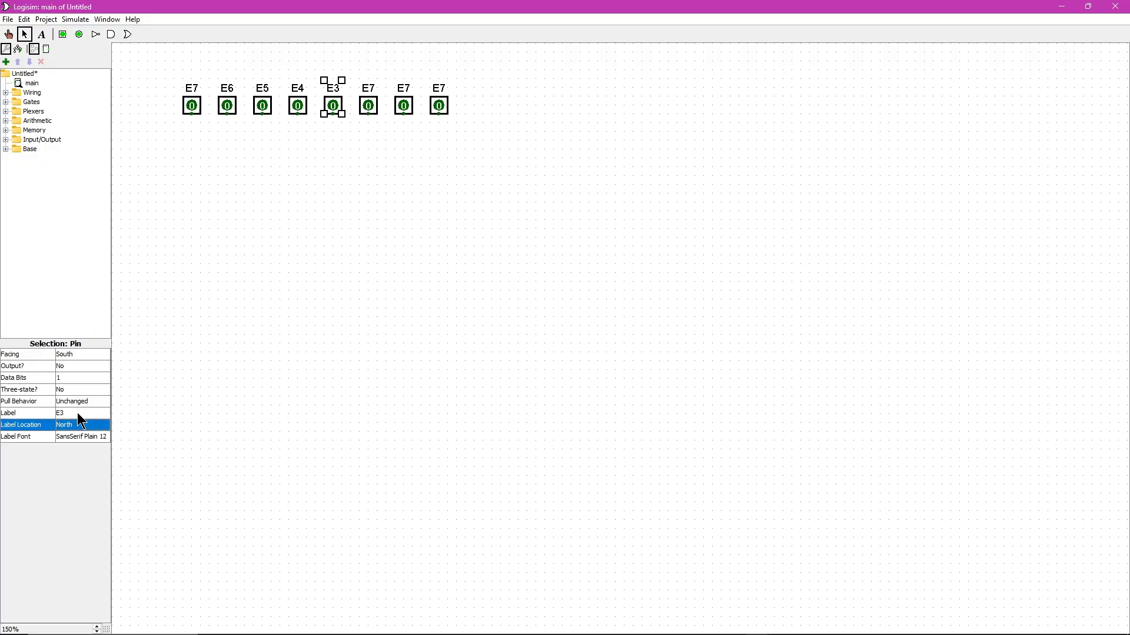
Relabel the sixth and seventh pins in the row as E2 and E1
click(370, 99)
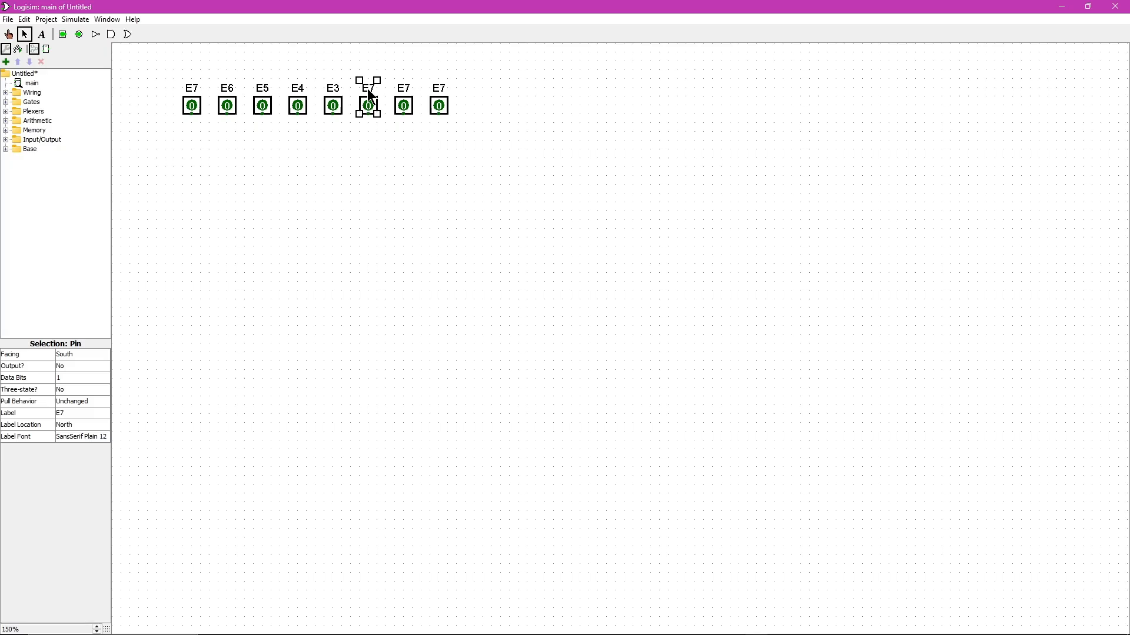
click(84, 413)
text(2)
click(87, 424)
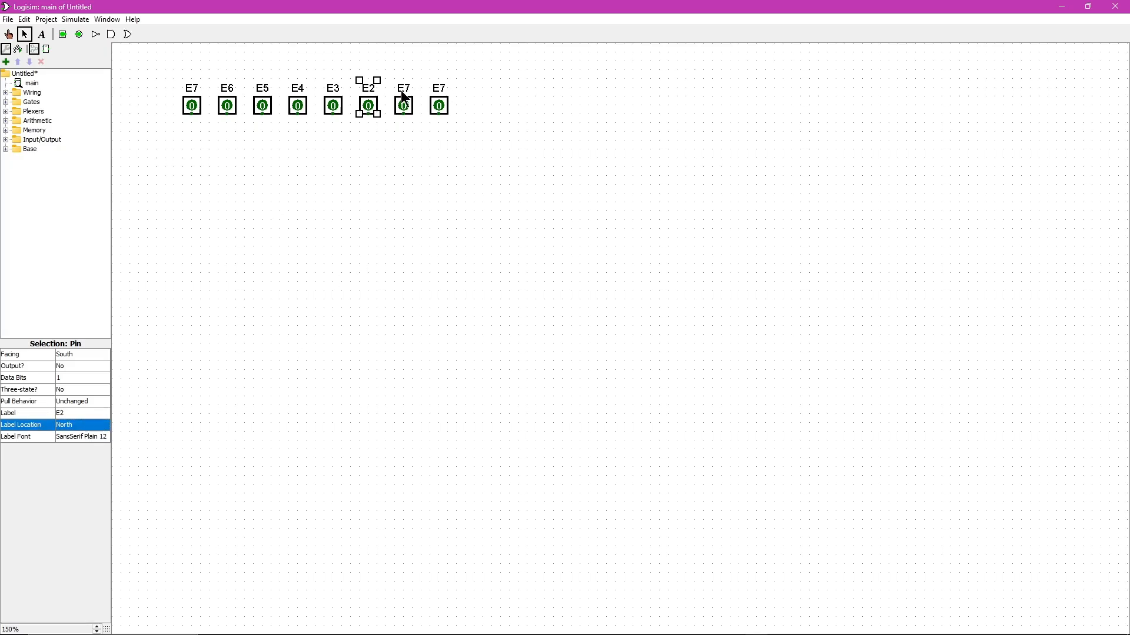
click(403, 101)
click(94, 414)
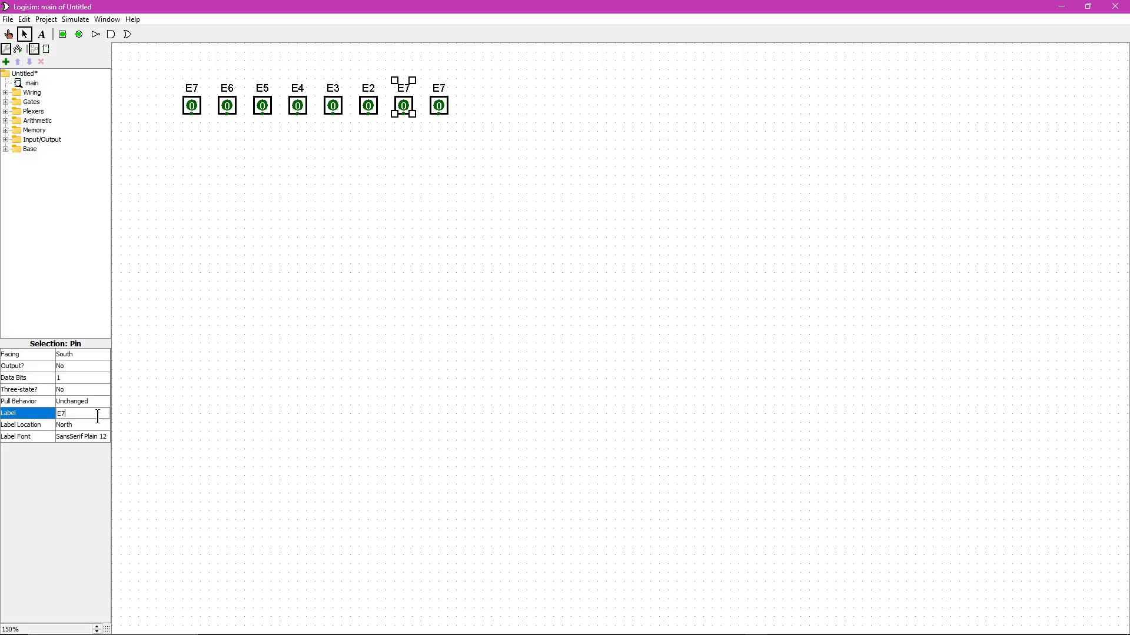
text(1)
click(97, 424)
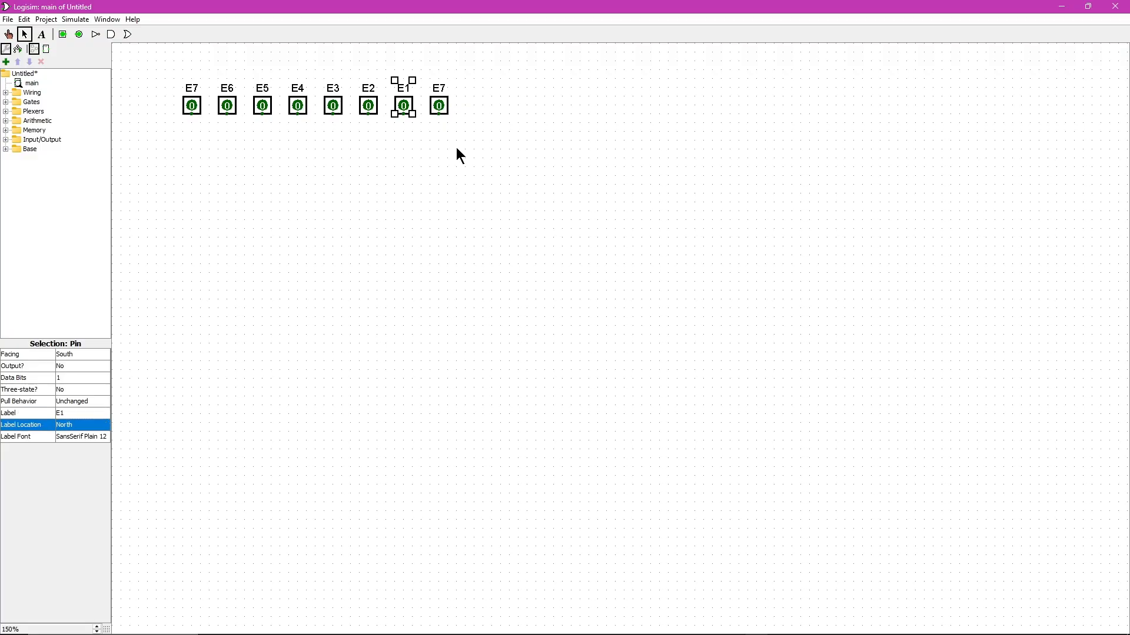
click(443, 100)
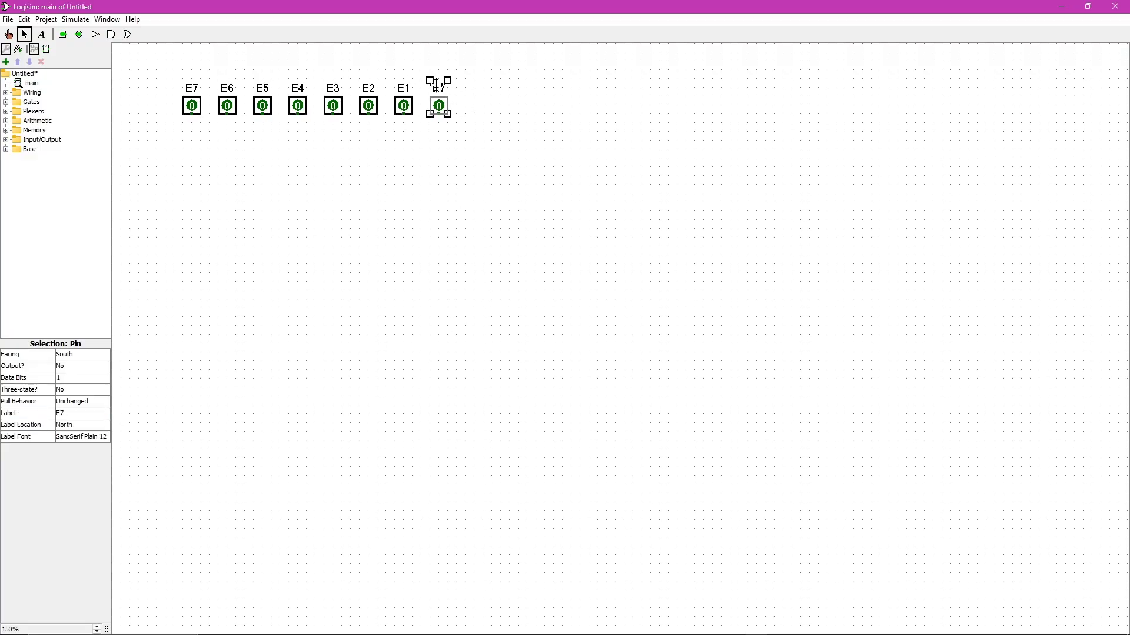
click(90, 413)
key(Right)
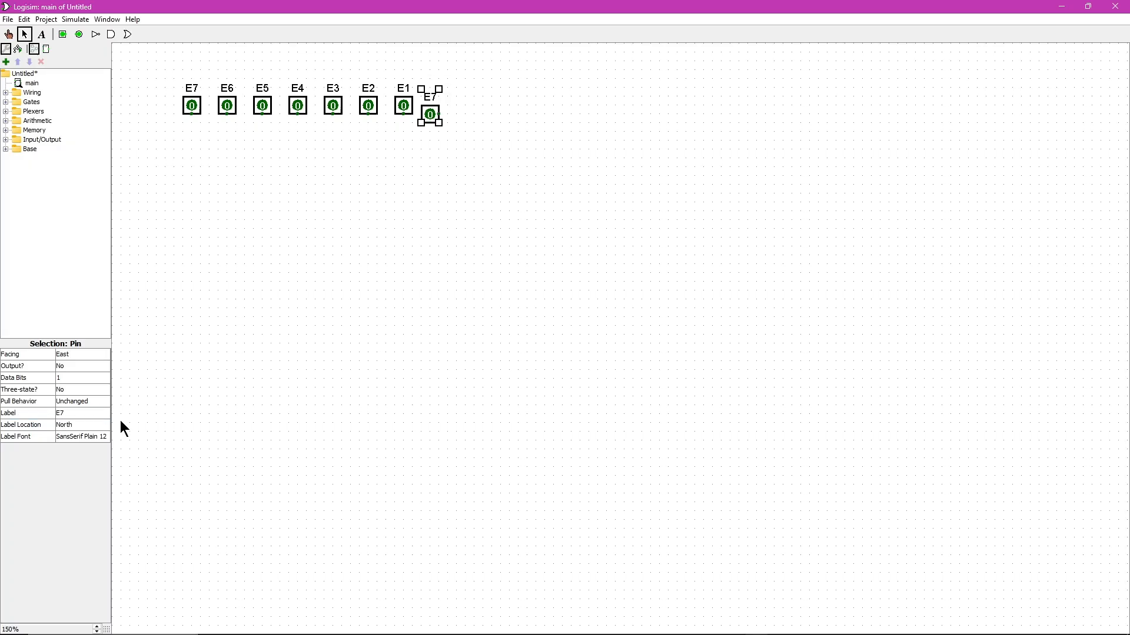
key(Down)
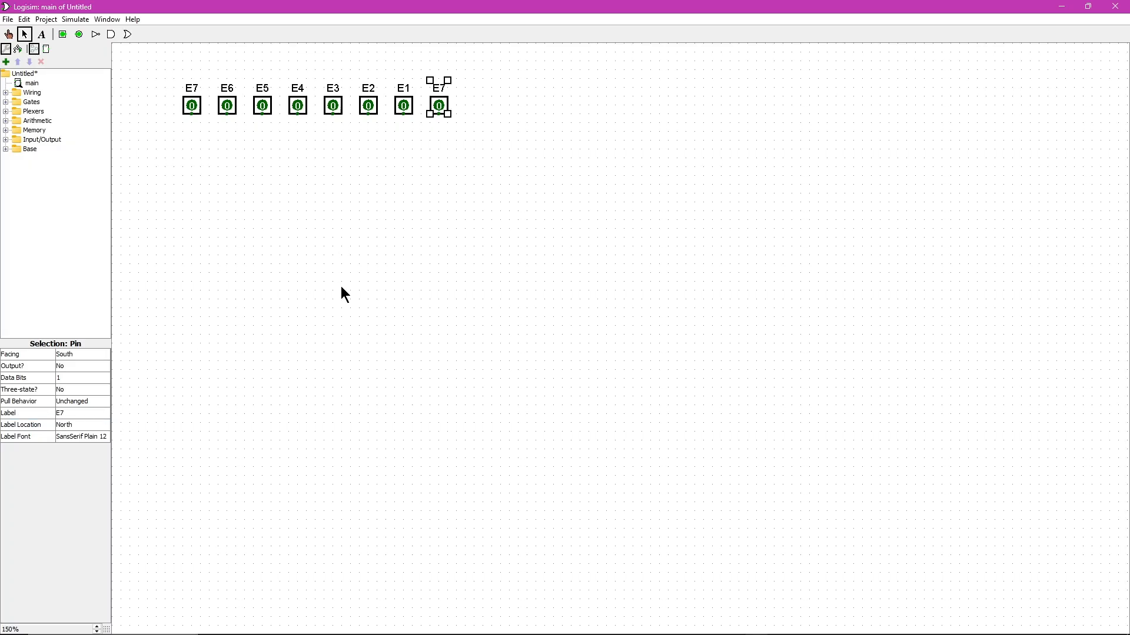
Relabel the last pin in the row as E0 and clear the selection
click(77, 413)
key(BackSpace)
text(9)
text(0)
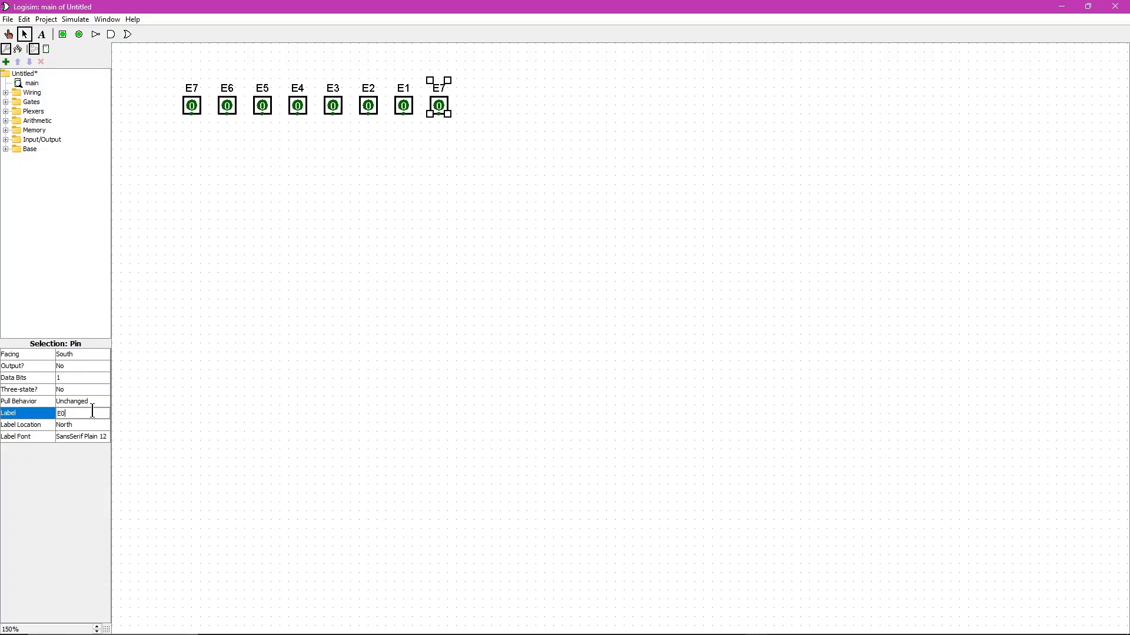
key(Return)
click(493, 350)
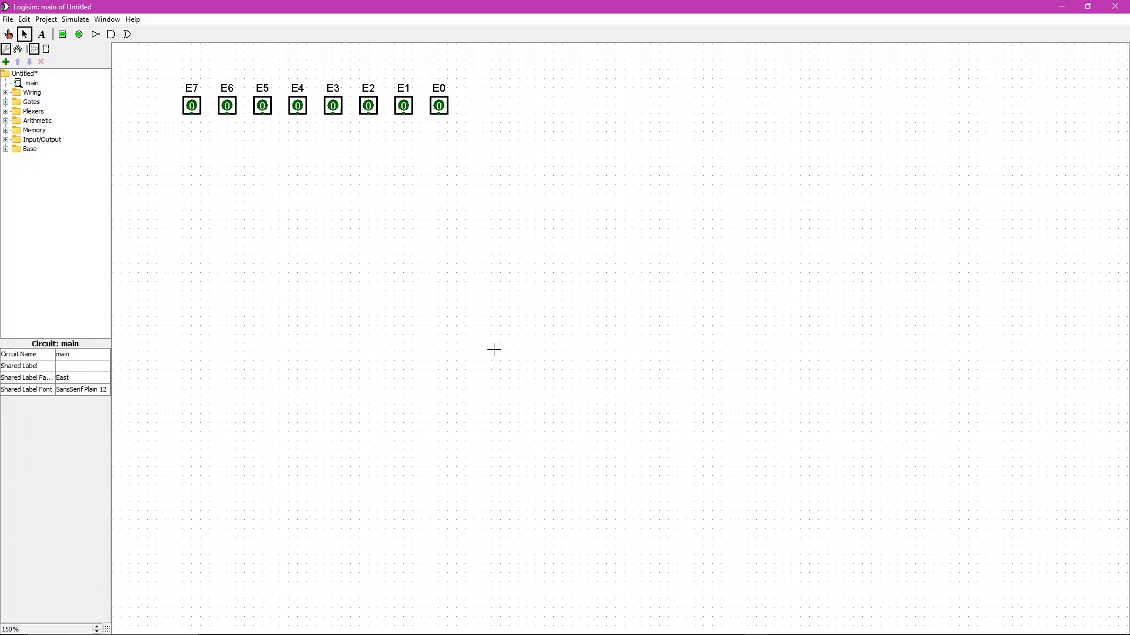
Draw straight vertical wires from pins E0, E1, E2 and E3 down to near the lower edge of the visible canvas
drag(439, 114, 439, 608)
drag(404, 118, 405, 499)
drag(401, 608, 403, 609)
drag(368, 114, 368, 442)
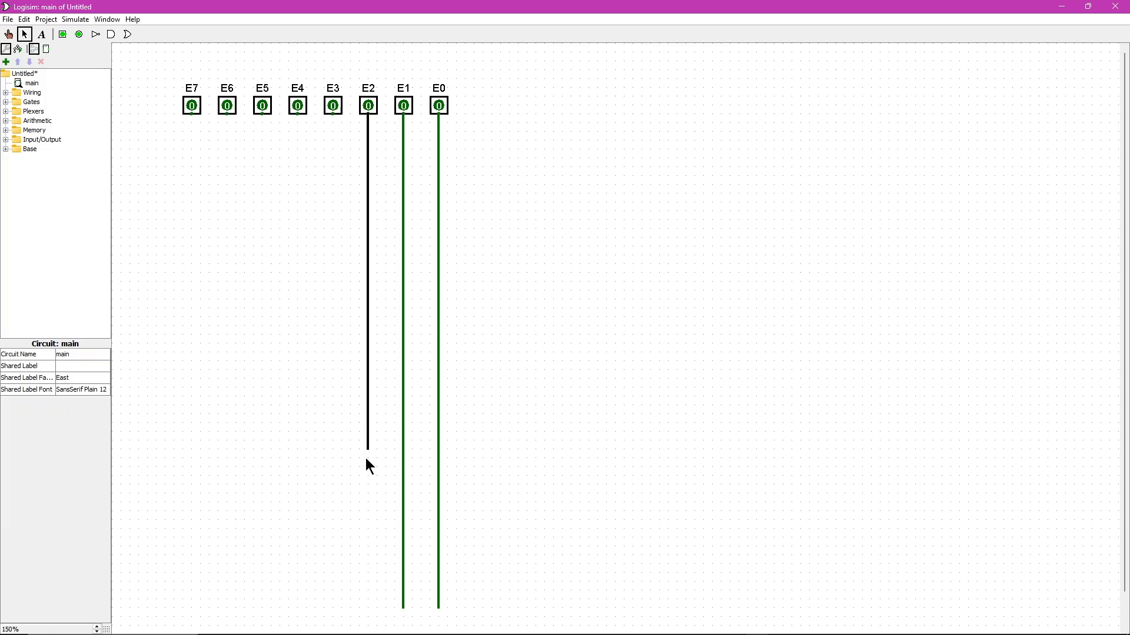
drag(370, 608, 369, 609)
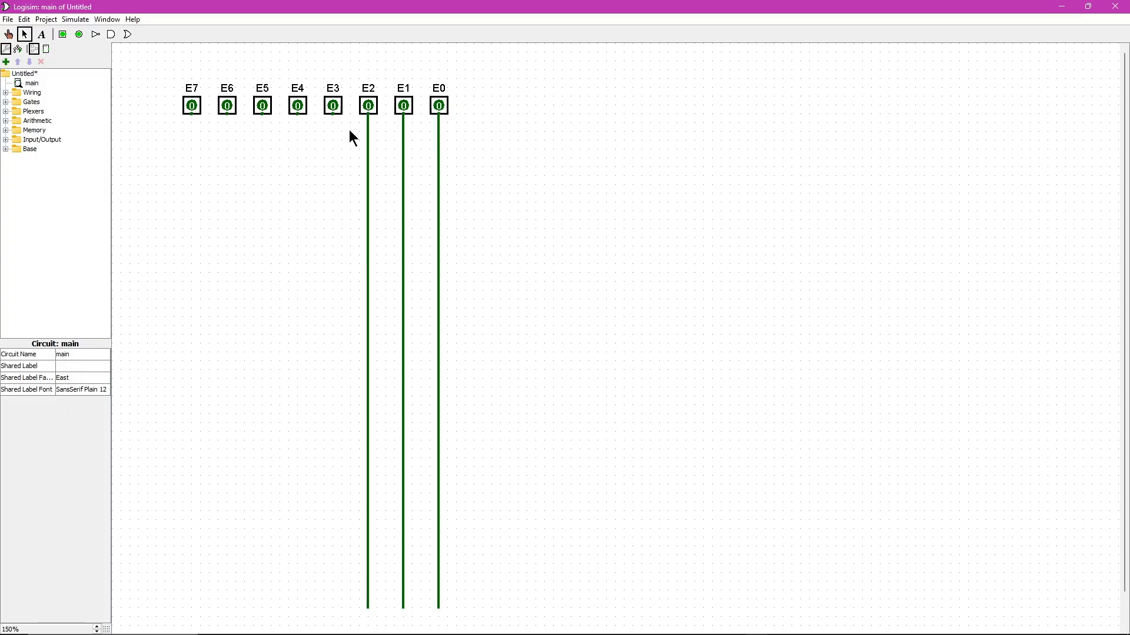
drag(332, 114, 334, 610)
Draw matching long vertical wires down from pins E4, E5, E6 and E7
drag(297, 114, 297, 572)
drag(299, 616, 298, 616)
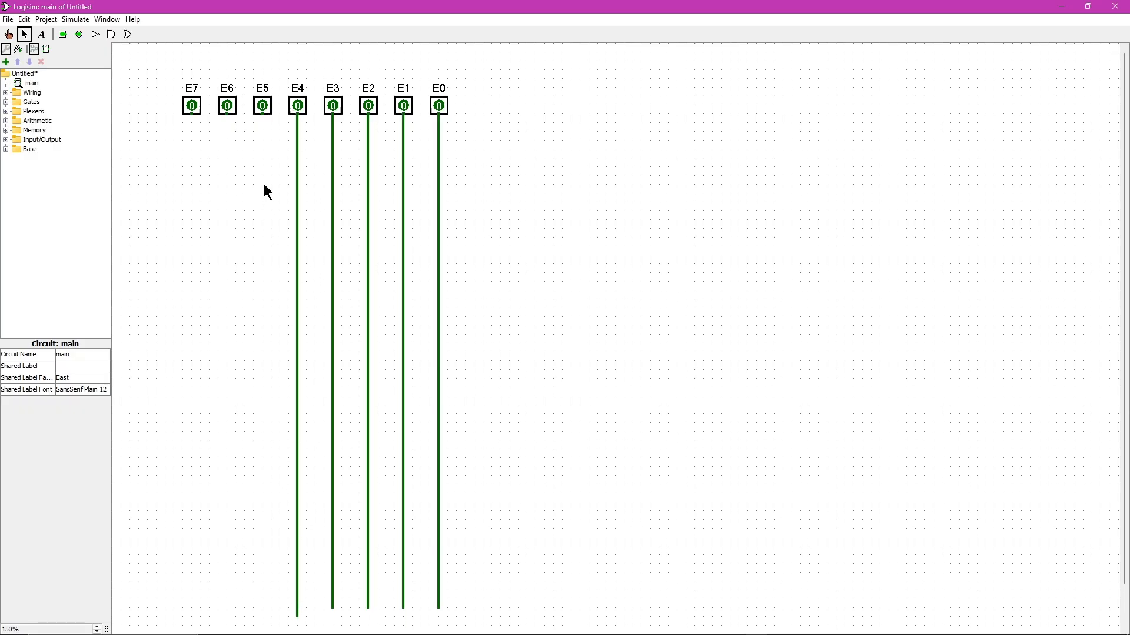
drag(259, 113, 254, 534)
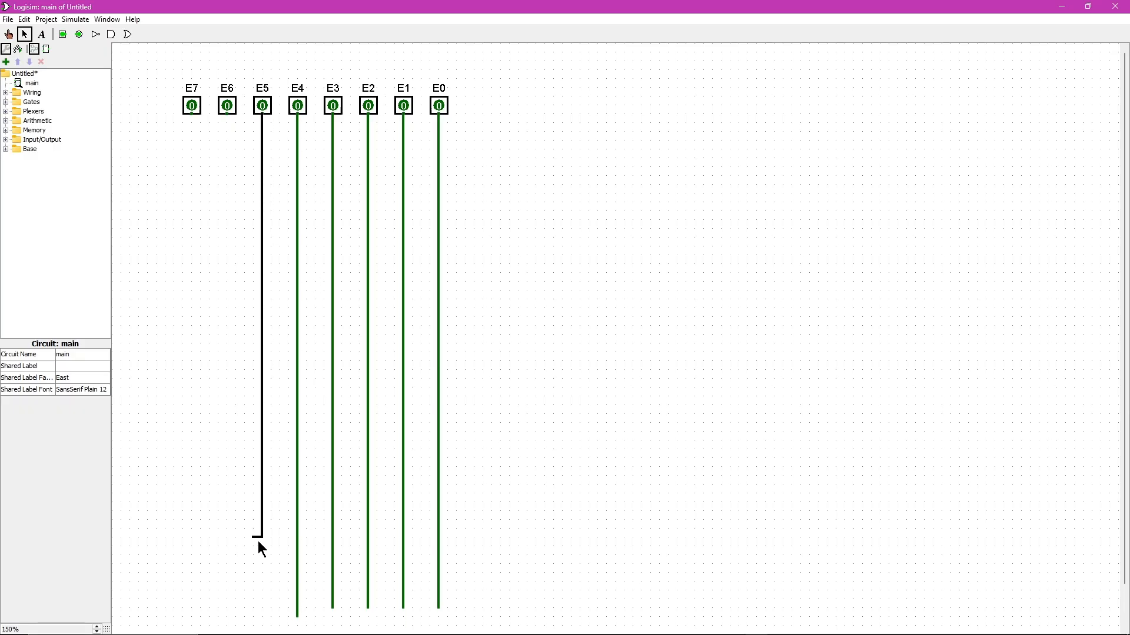
drag(262, 616, 261, 617)
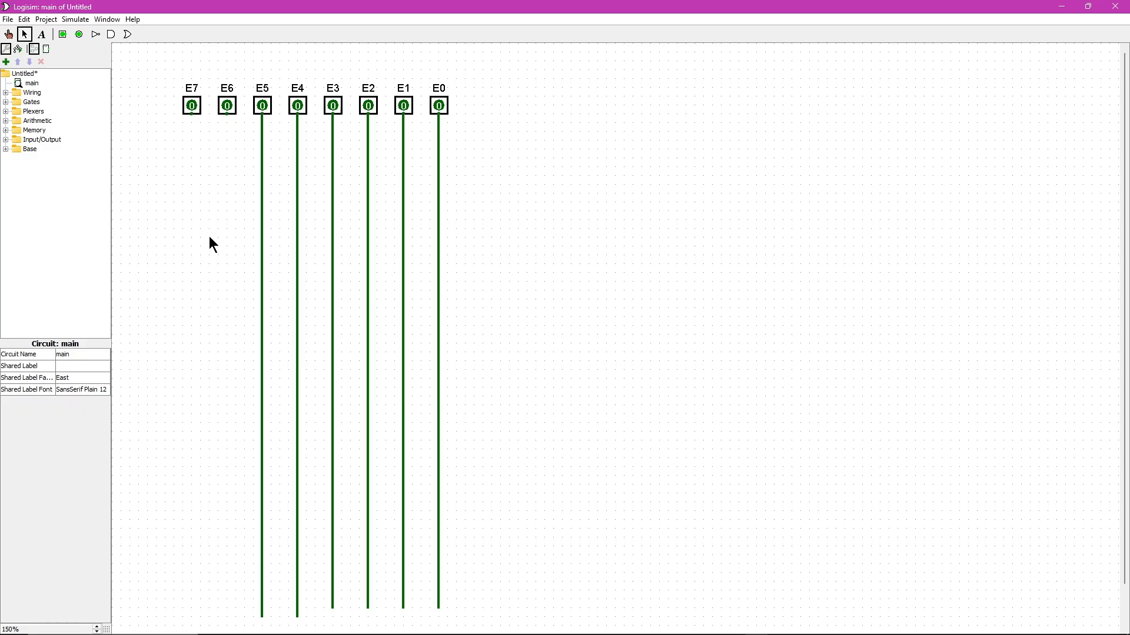
drag(227, 115, 228, 618)
drag(192, 115, 198, 554)
drag(192, 604, 192, 618)
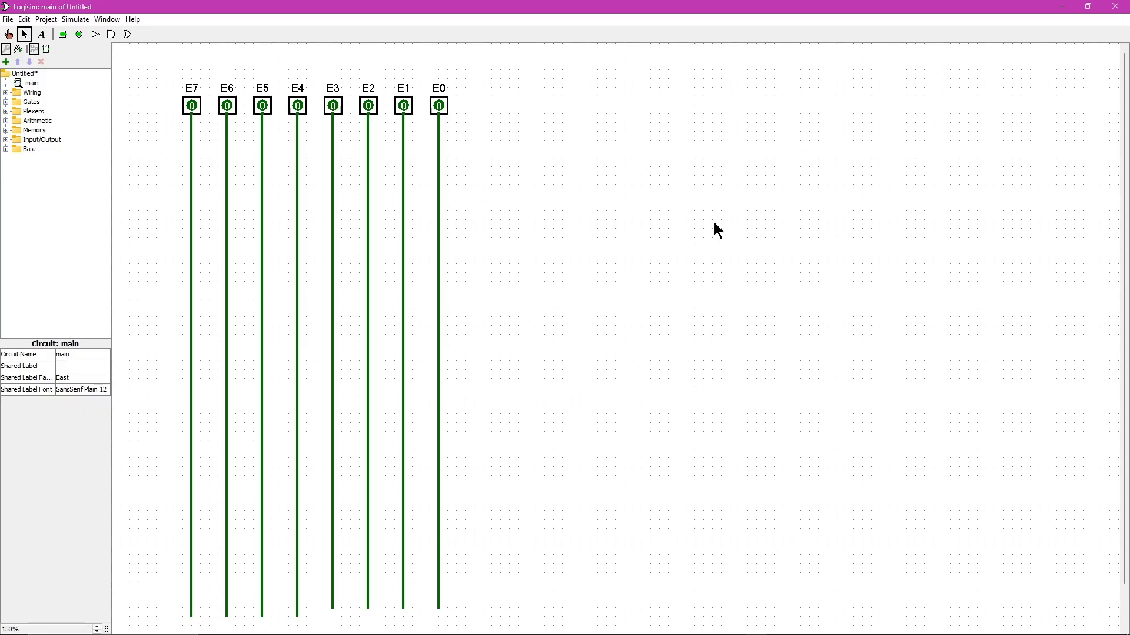
Place an output pin to the right of E0 and set its facing to South
click(80, 36)
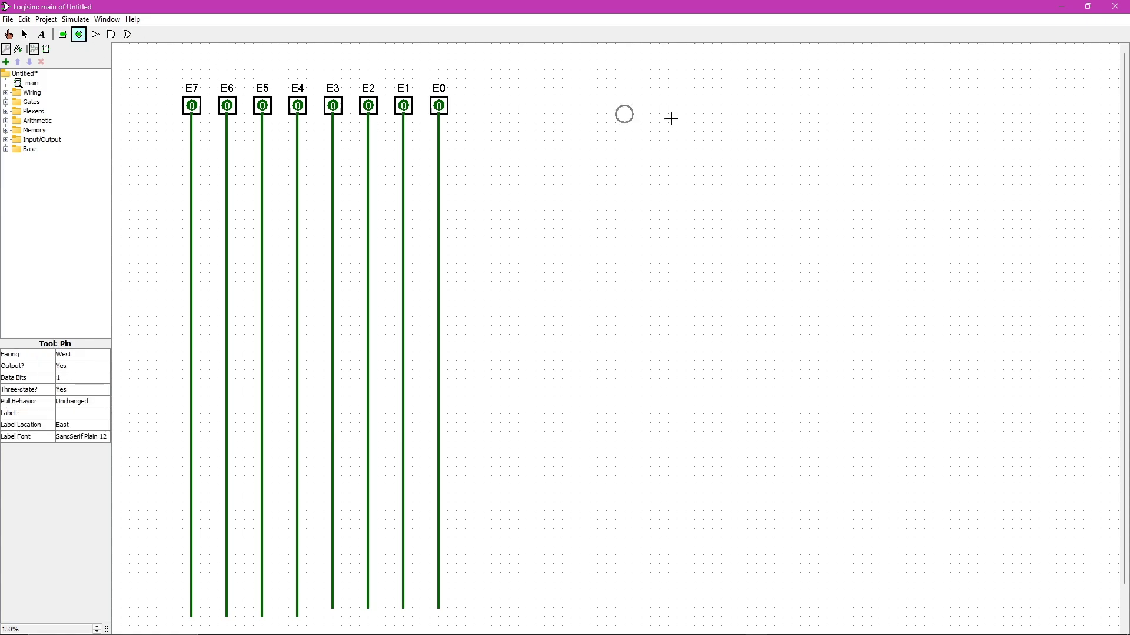
click(525, 103)
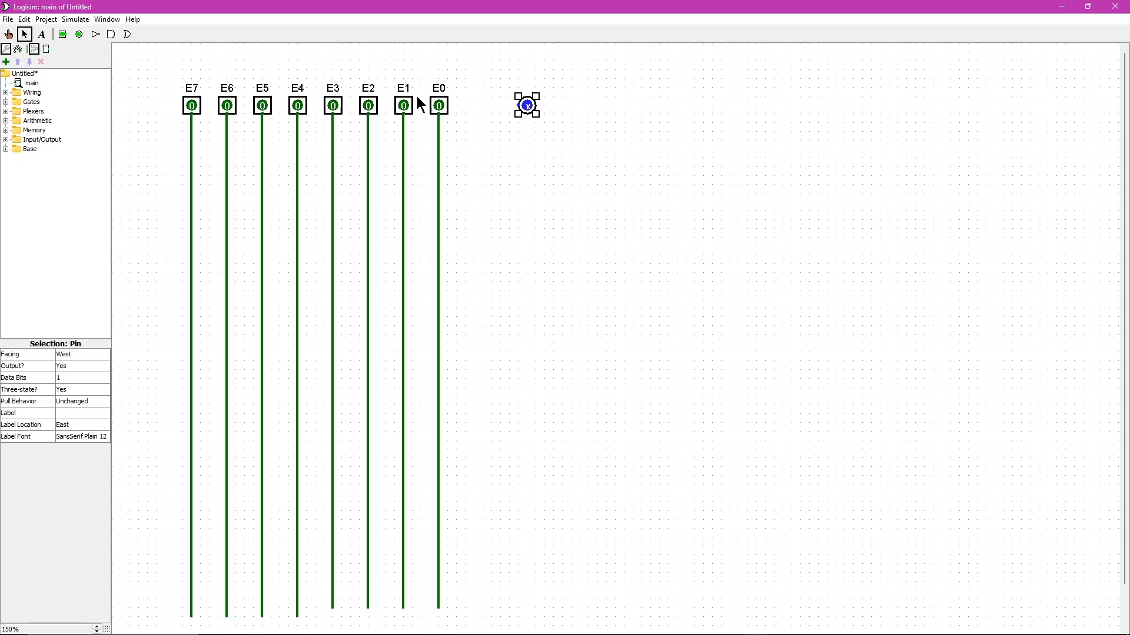
click(69, 354)
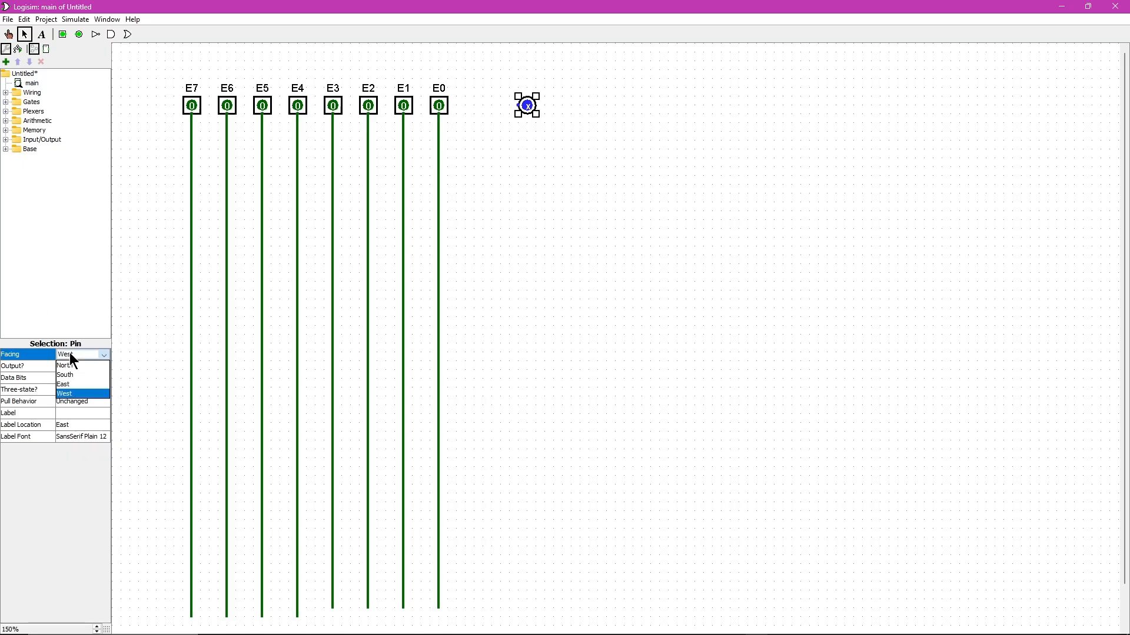
click(71, 377)
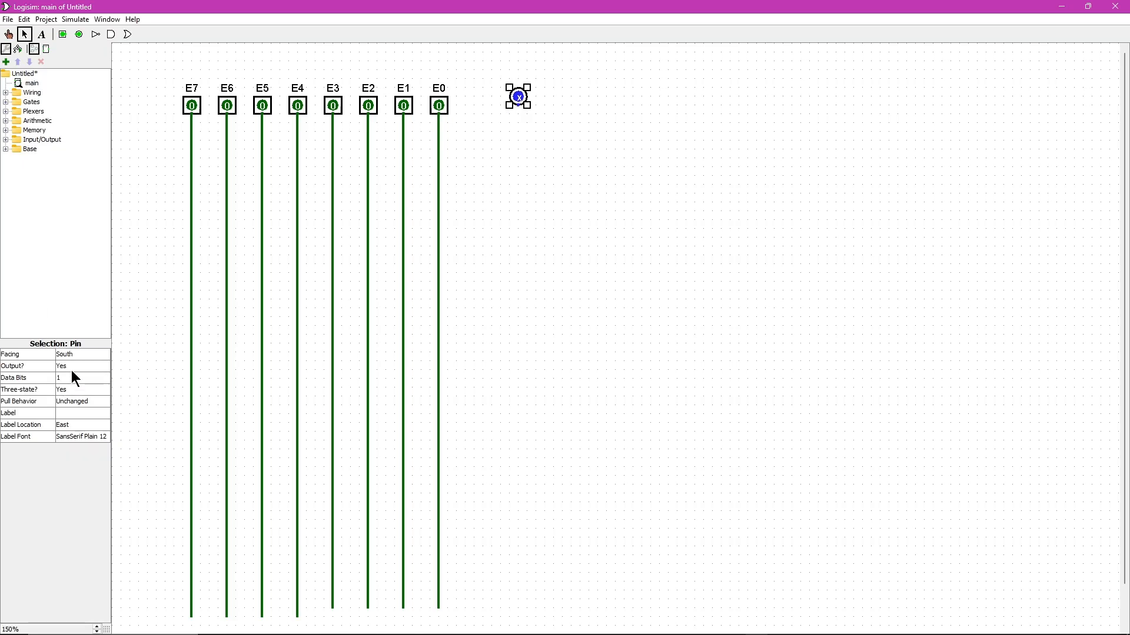
Label the output pin V with the label on its north side, and move it farther from E0, level with the input row
click(69, 413)
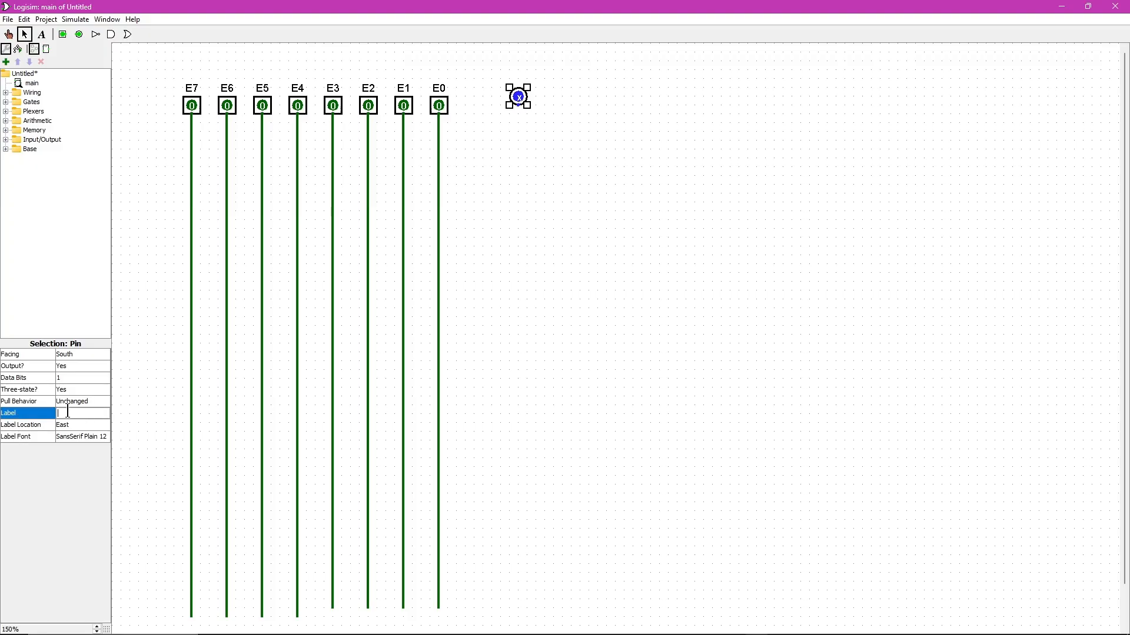
text(V)
key(Return)
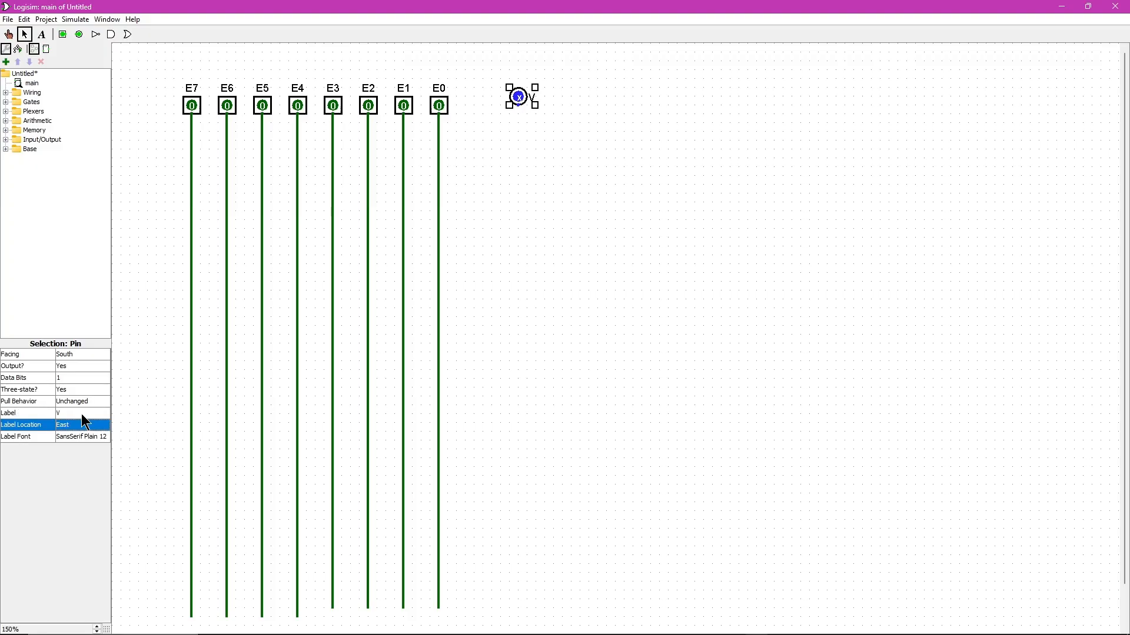
click(79, 425)
click(76, 436)
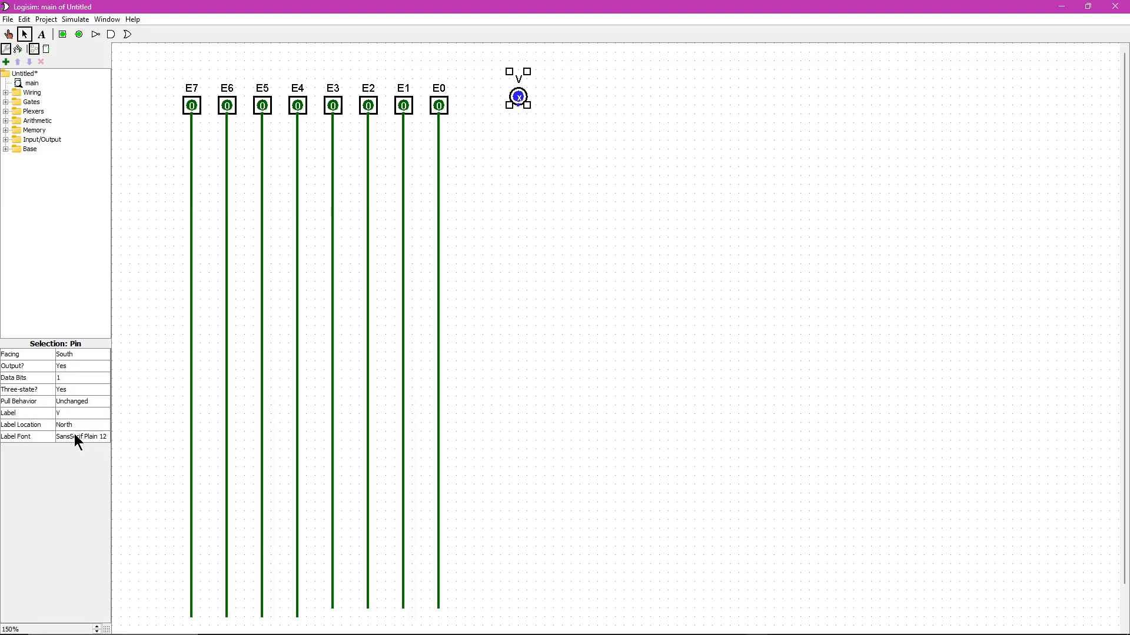
drag(519, 96, 609, 105)
click(620, 199)
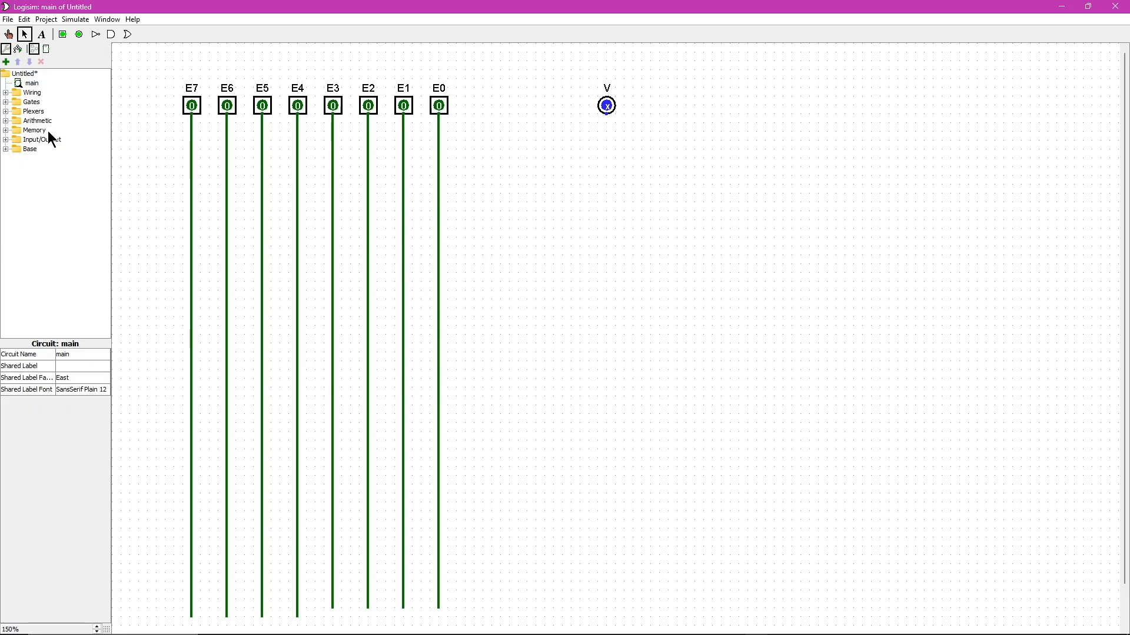
Add a narrow OR gate with 8 inputs and position it just right of the E0 wire, below the pin row
click(6, 102)
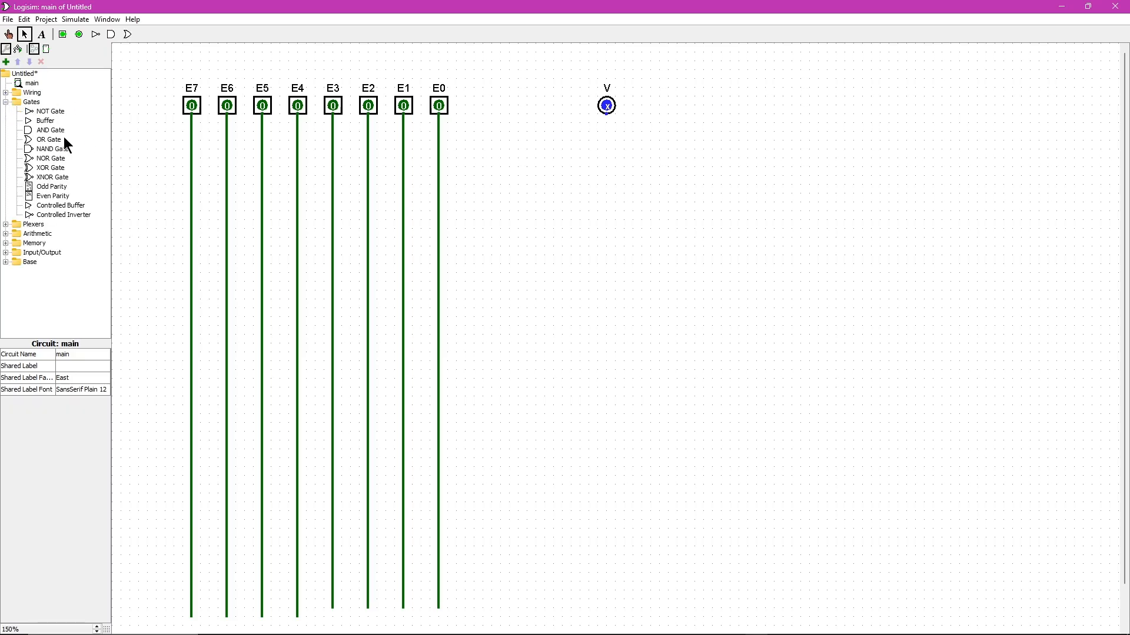
click(49, 139)
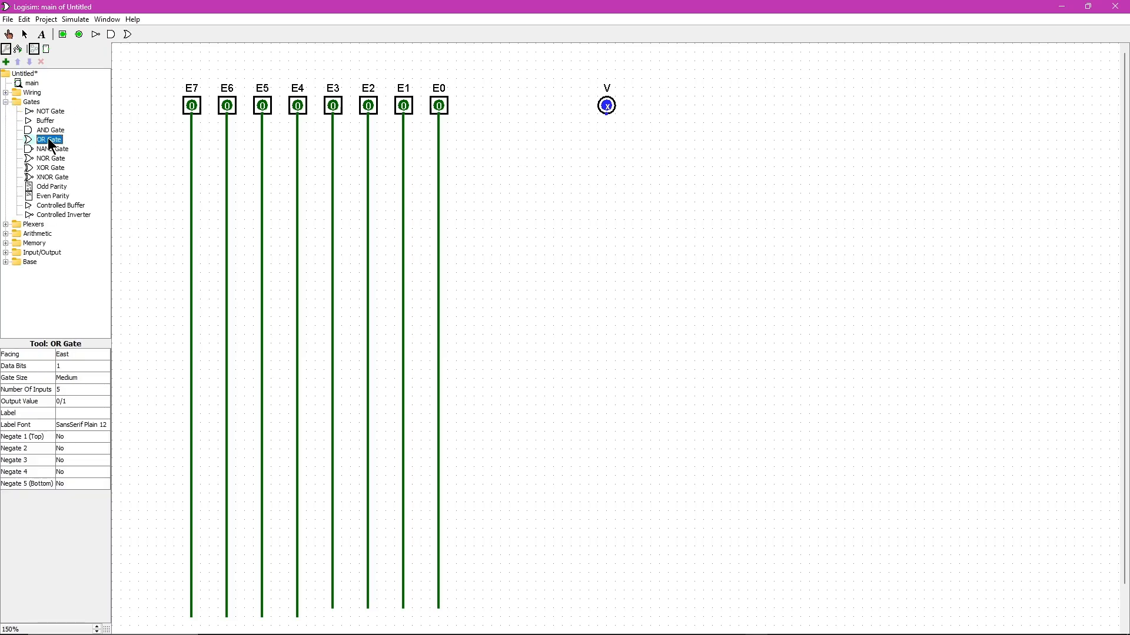
click(544, 158)
click(86, 377)
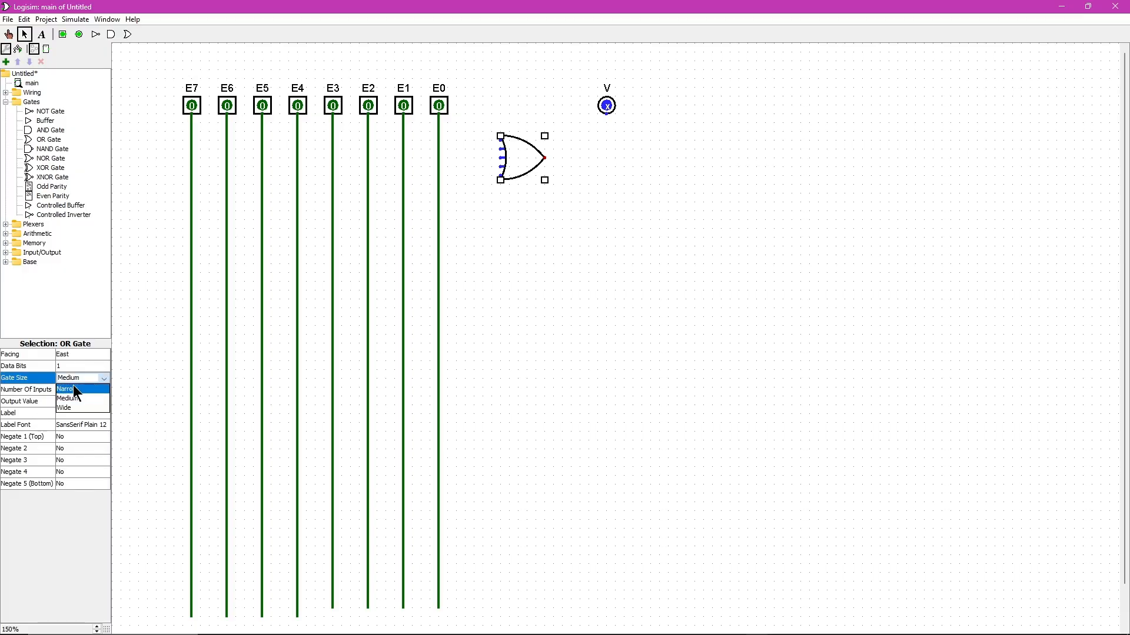
click(75, 384)
click(80, 390)
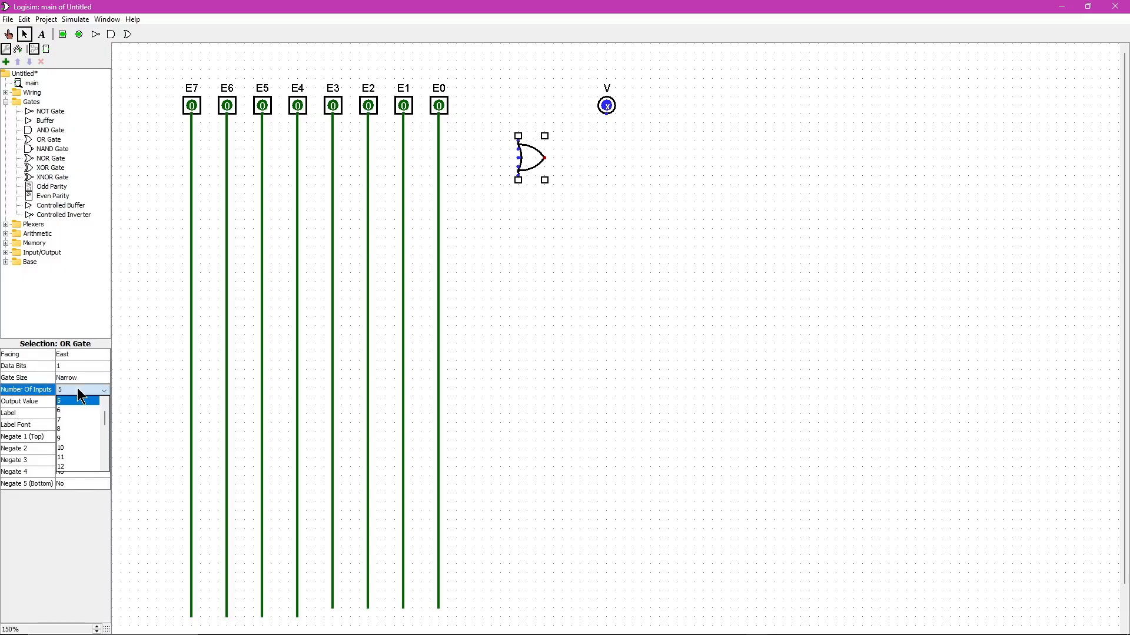
click(72, 429)
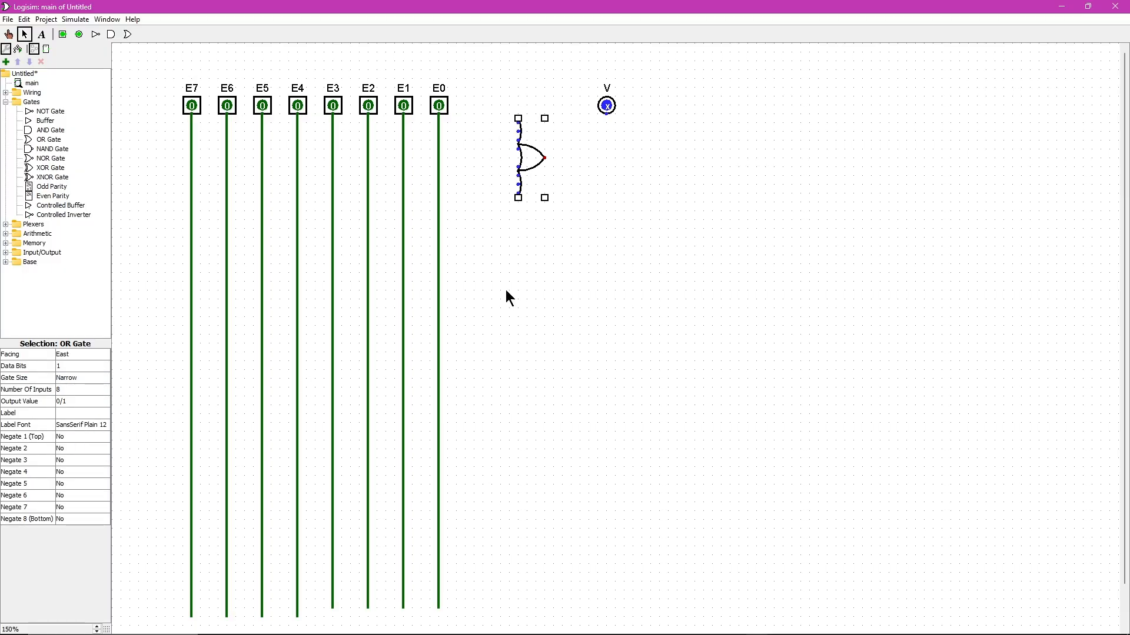
drag(535, 165, 476, 164)
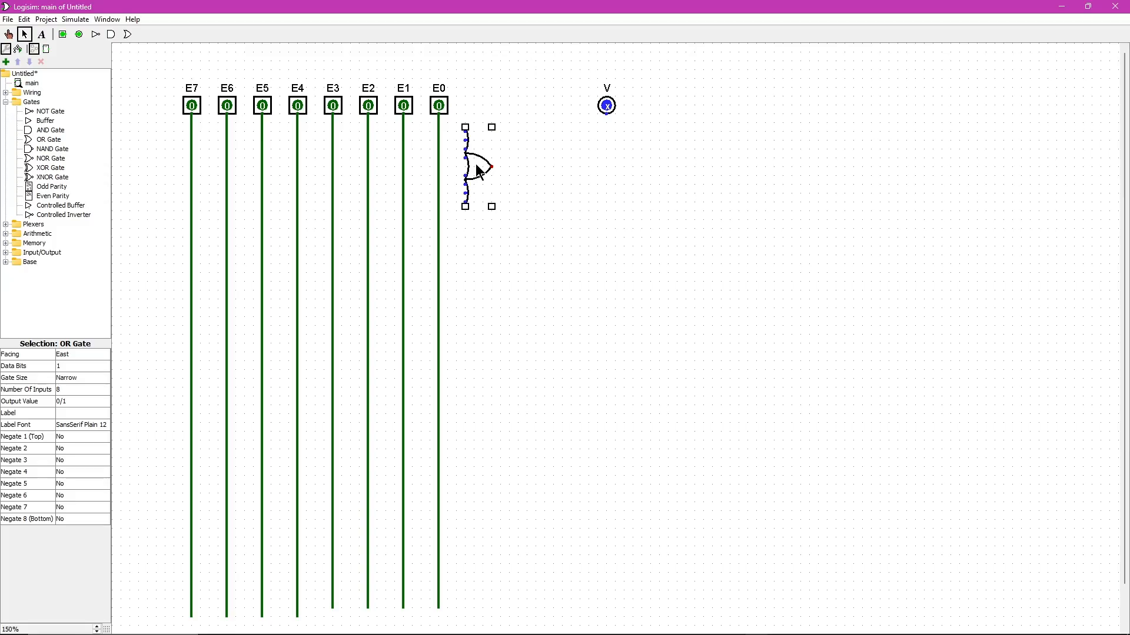
click(562, 159)
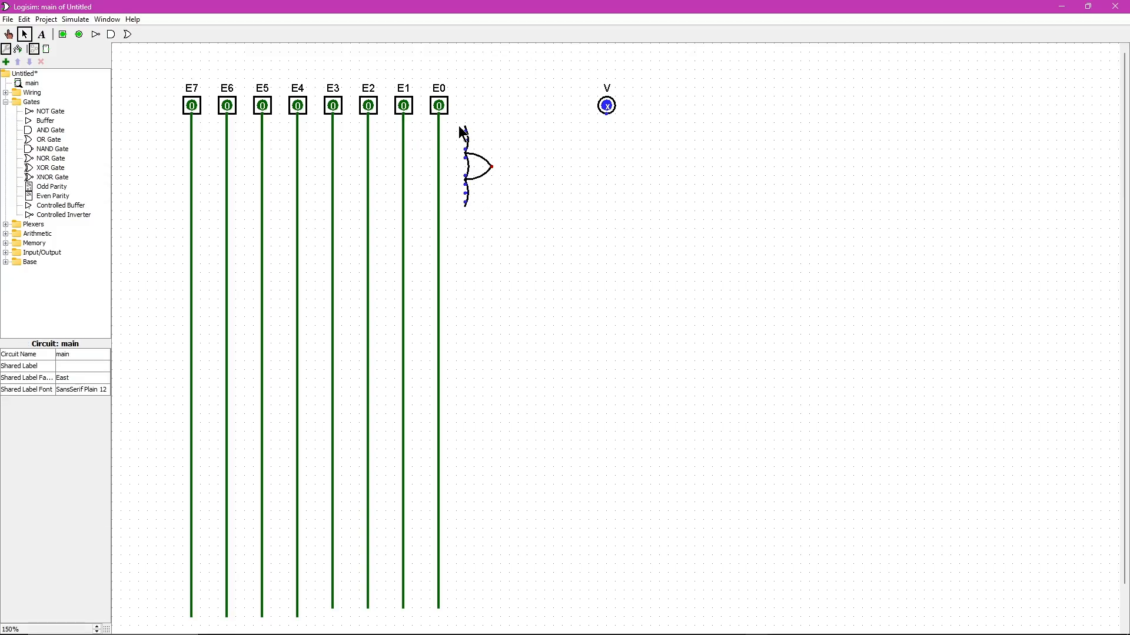
Wire E0 through E7 in order to the OR gate's eight inputs and connect the gate's output to pin V
drag(439, 131, 368, 148)
drag(465, 157, 333, 158)
drag(465, 175, 297, 176)
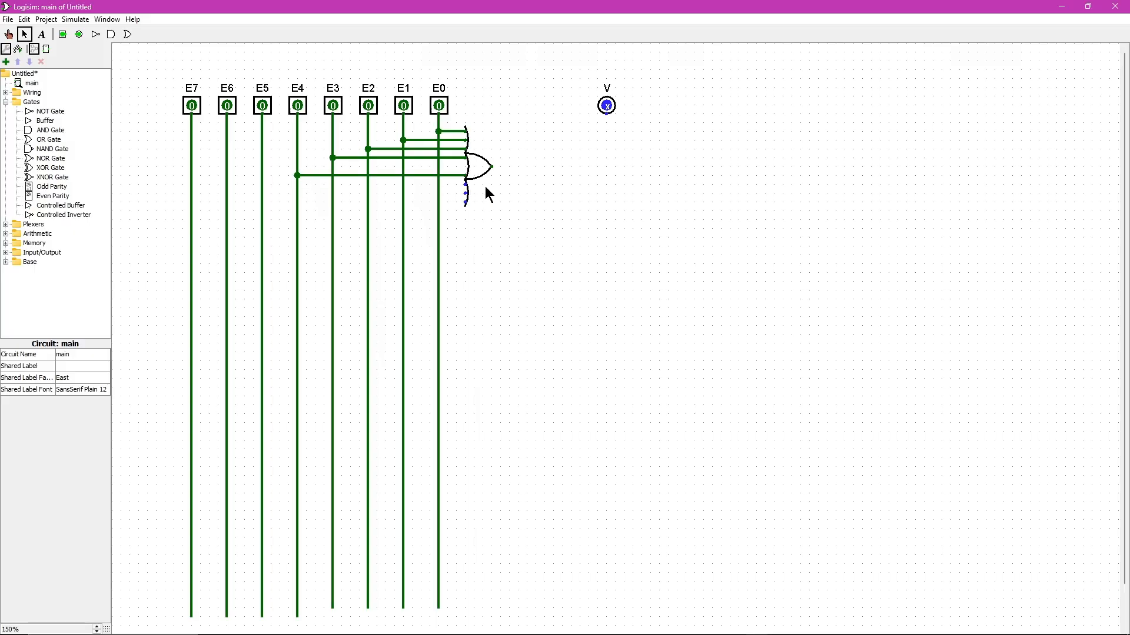
drag(466, 184, 261, 185)
drag(465, 193, 227, 193)
drag(465, 201, 284, 206)
drag(199, 205, 191, 202)
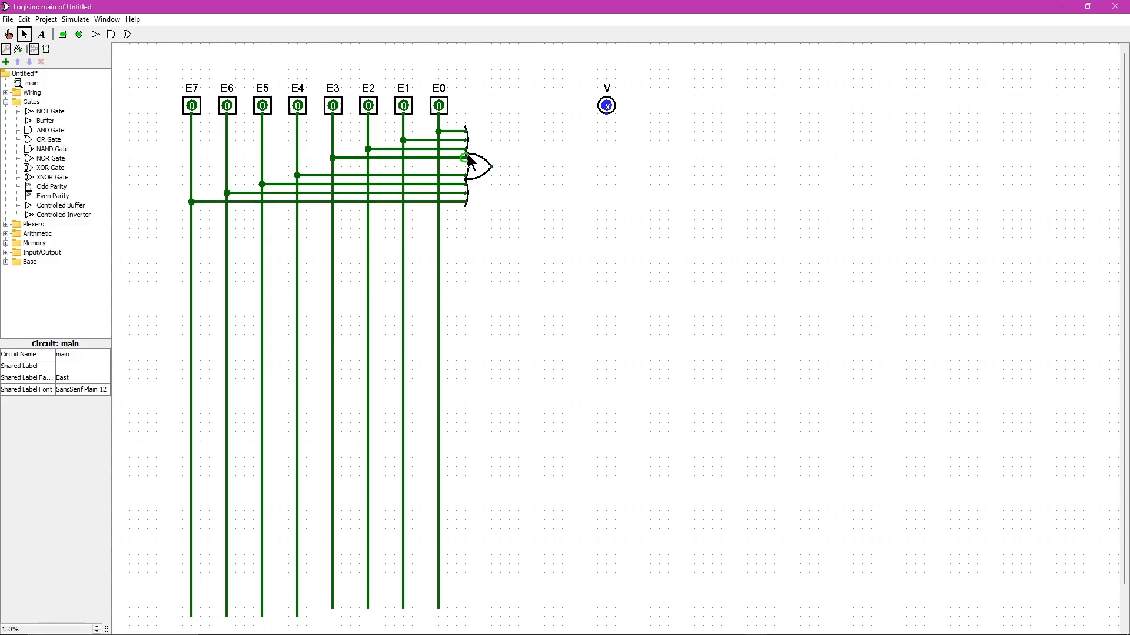
drag(492, 167, 586, 168)
drag(605, 167, 607, 115)
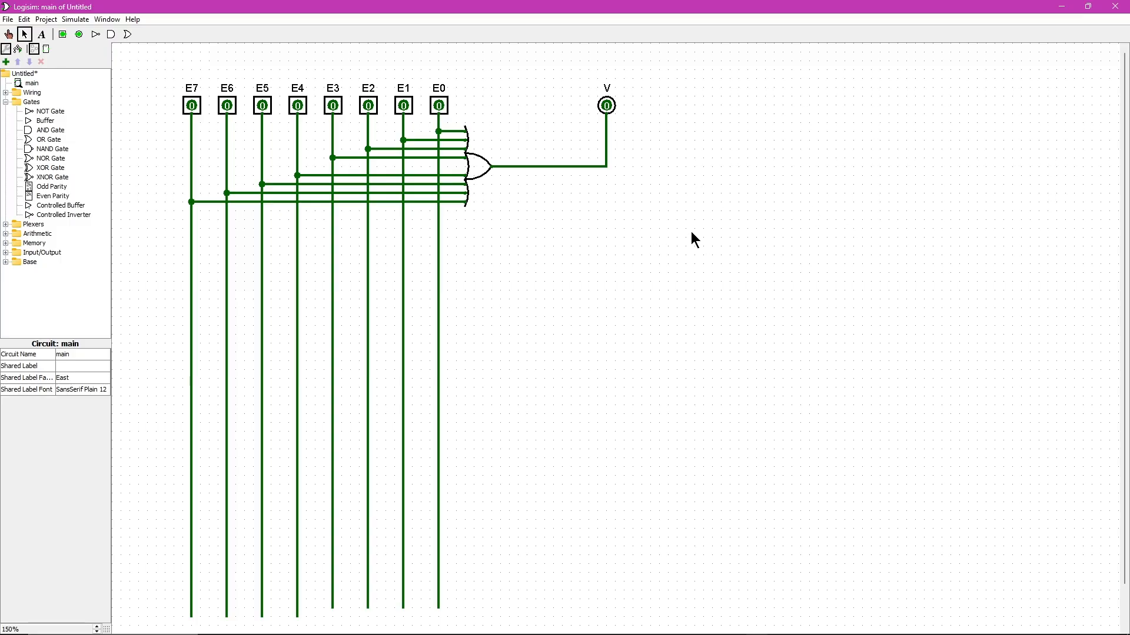
Duplicate output pin V, place the copy farther right in the same row, and label it S2
click(614, 106)
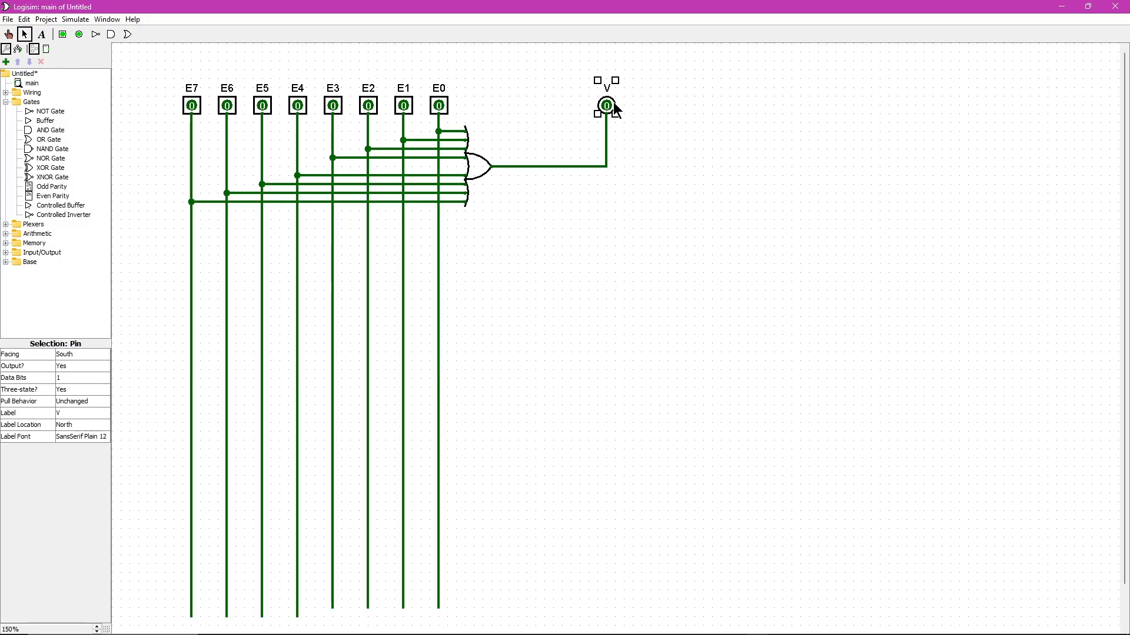
drag(617, 113, 739, 106)
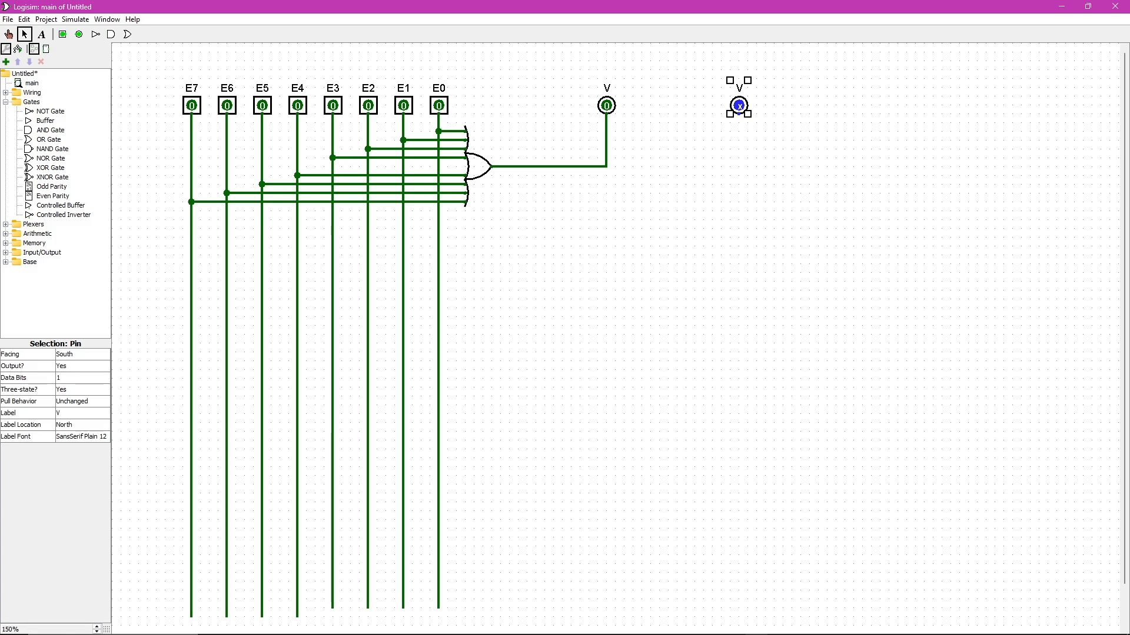
drag(737, 109, 721, 106)
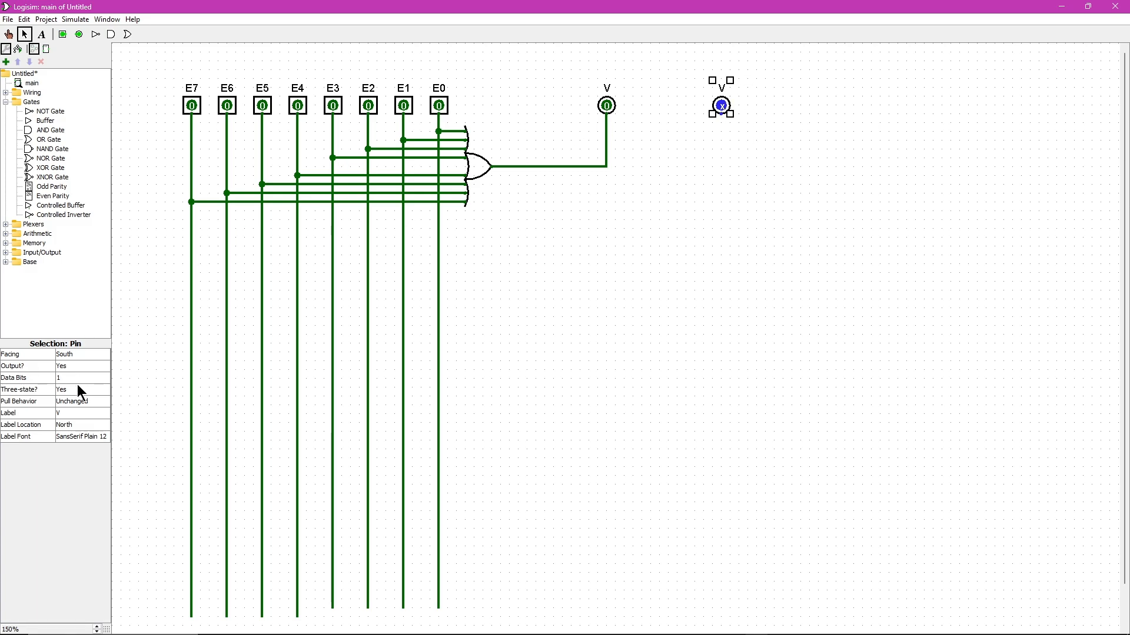
click(87, 413)
text(S2)
click(96, 424)
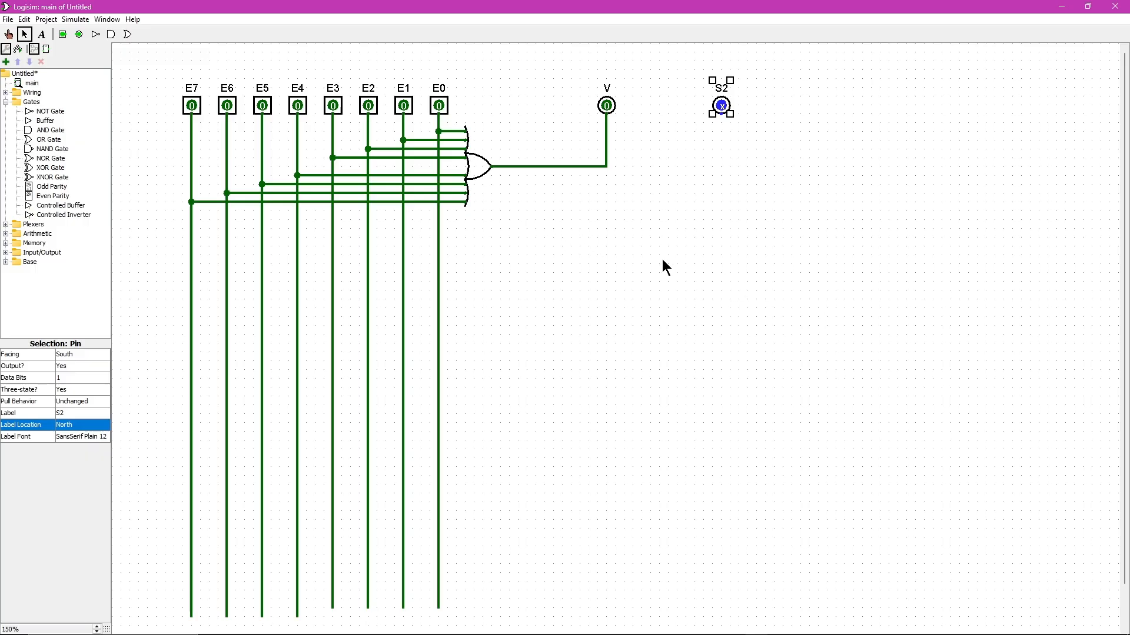
Add a second OR gate below the output pins, with narrow size and 4 inputs
click(47, 140)
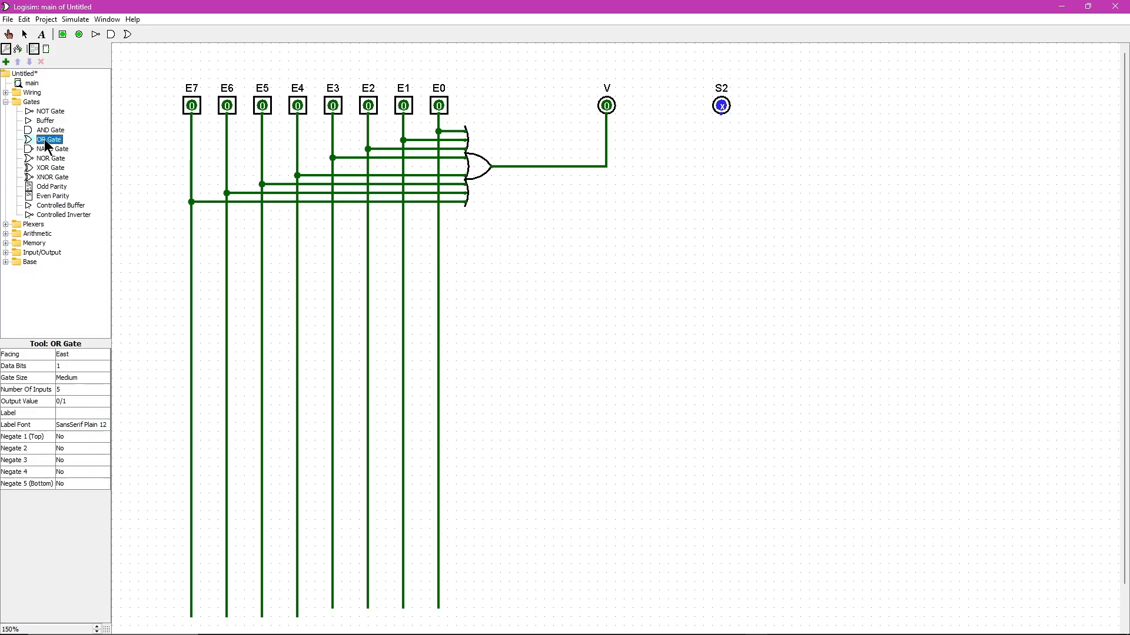
click(666, 224)
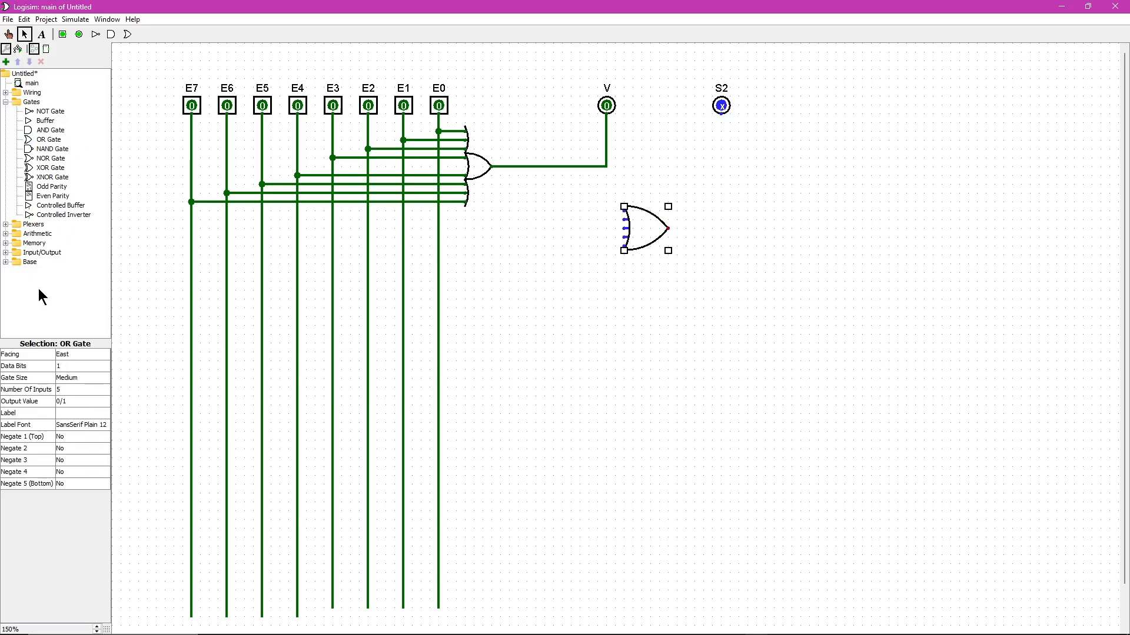
click(72, 377)
click(72, 389)
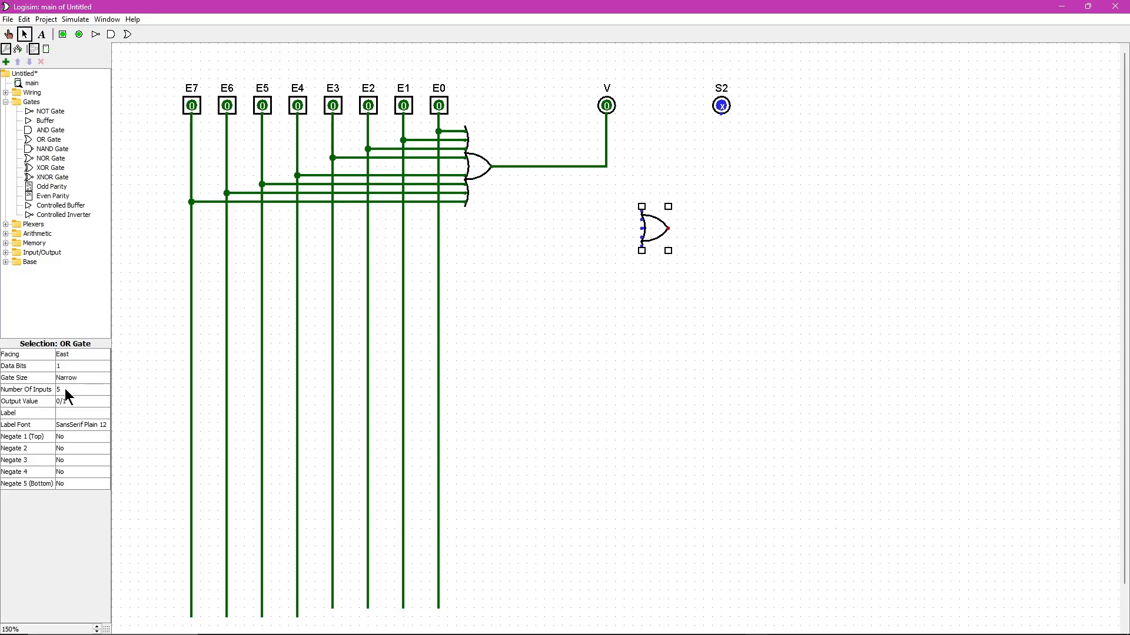
click(65, 390)
scroll(79, 405, up, 1)
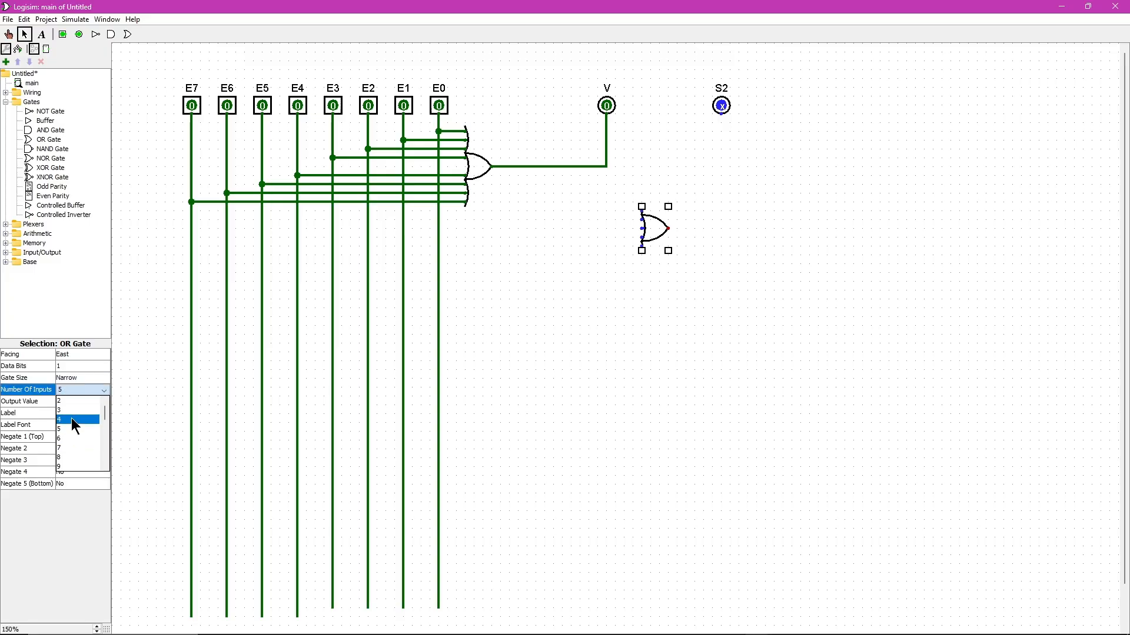
click(71, 419)
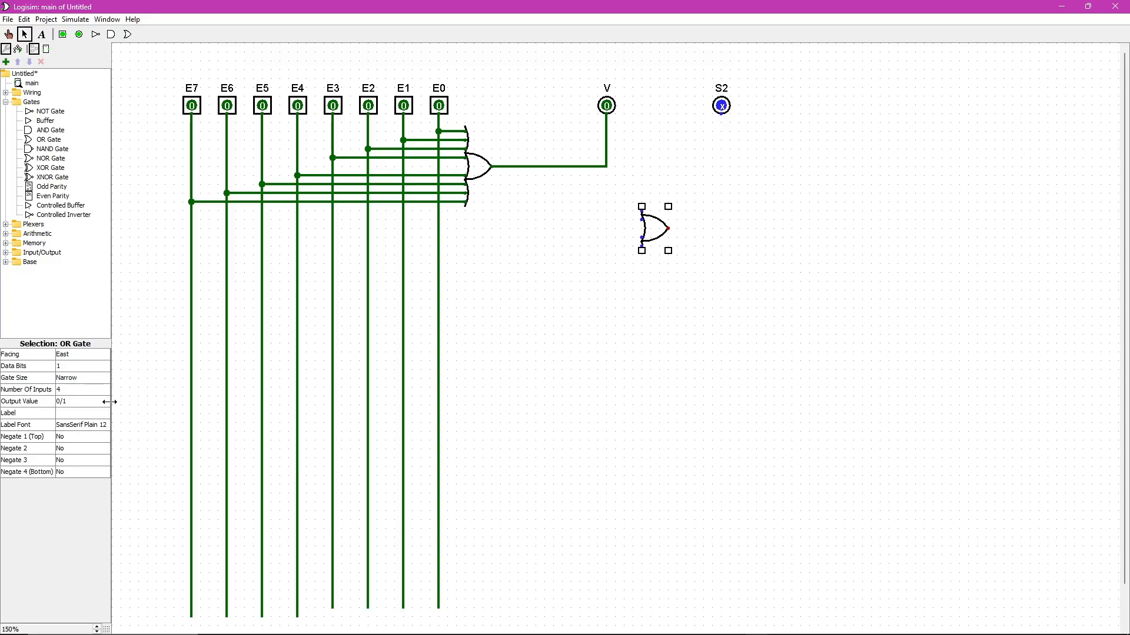
Face the four-input OR gate North, move it directly below S2, and connect its output to that pin
click(74, 357)
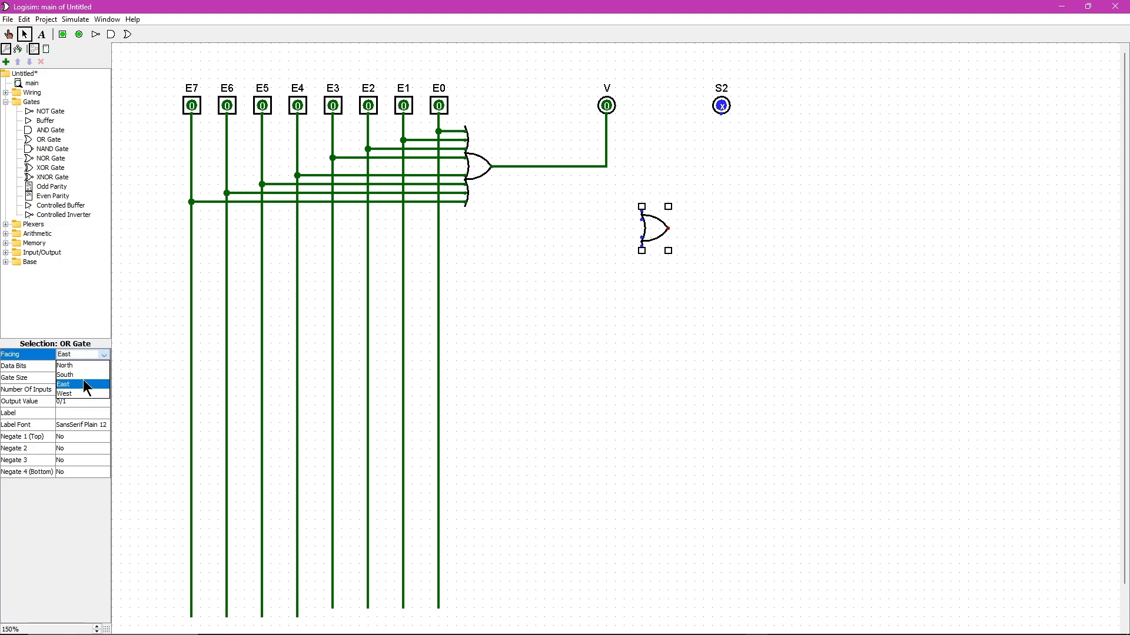
click(71, 366)
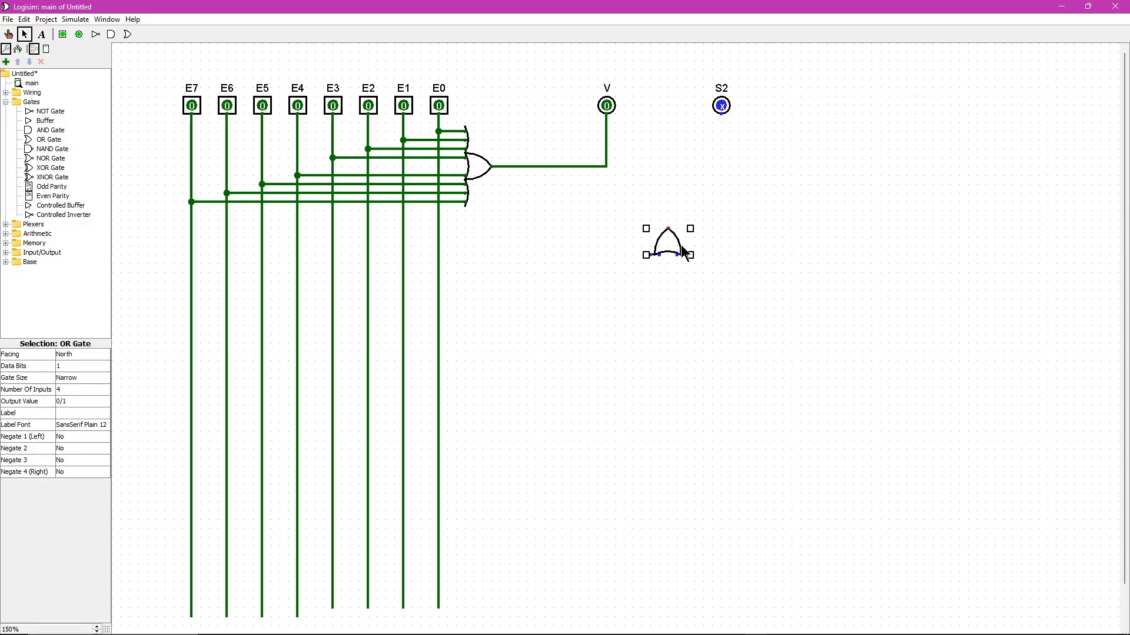
mouse_move(694, 236)
mouse_down()
mouse_move(723, 195)
mouse_move(723, 155)
mouse_up()
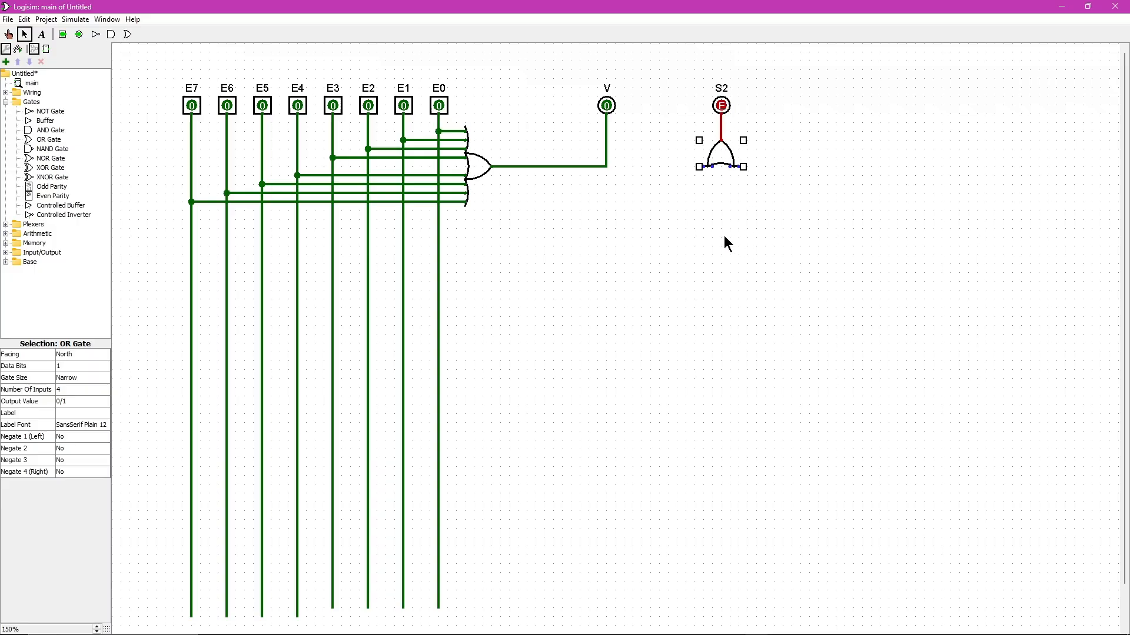
click(699, 229)
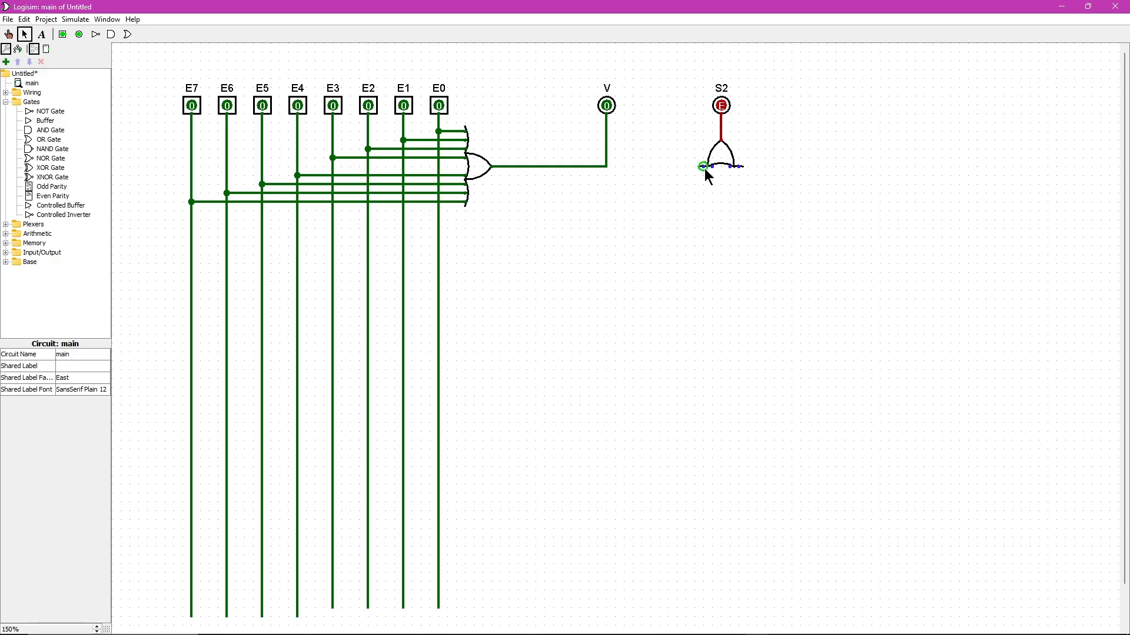
Wire the four inputs of the S2 OR gate, in order, to the E4, E5, E6 and E7 lines
drag(703, 168, 495, 221)
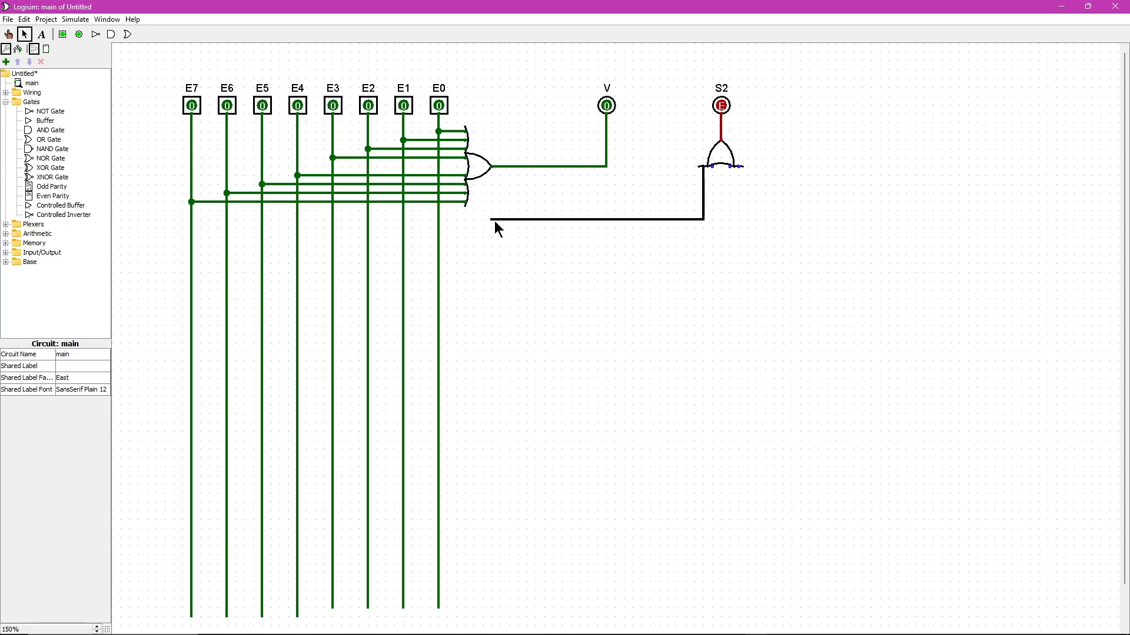
drag(421, 219, 296, 219)
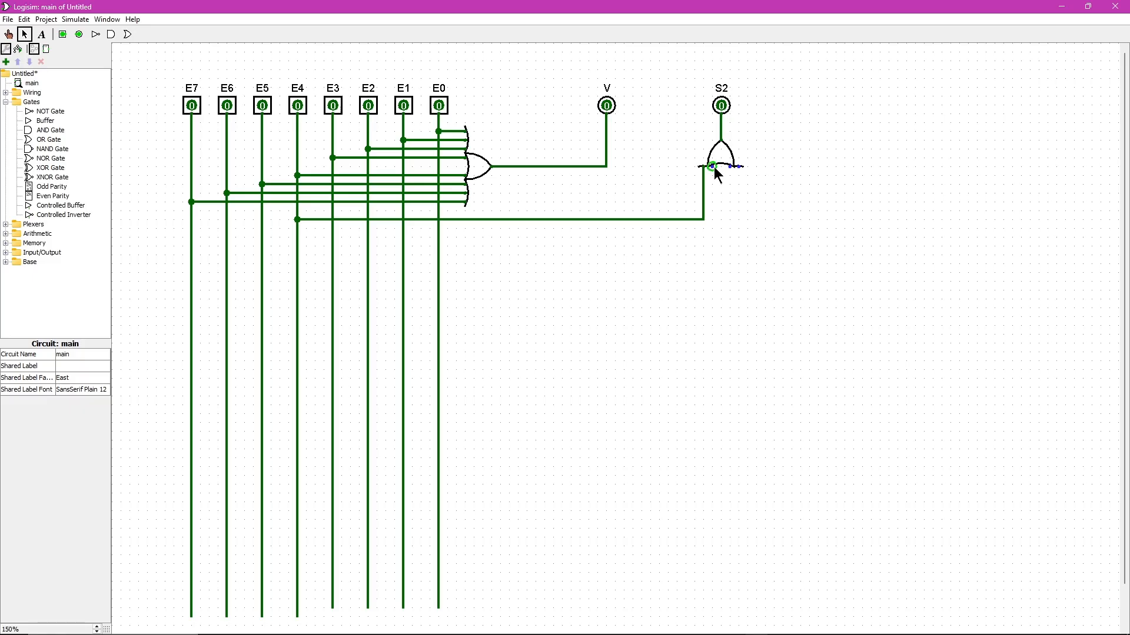
mouse_move(712, 168)
mouse_down()
mouse_move(624, 234)
mouse_move(263, 228)
mouse_up()
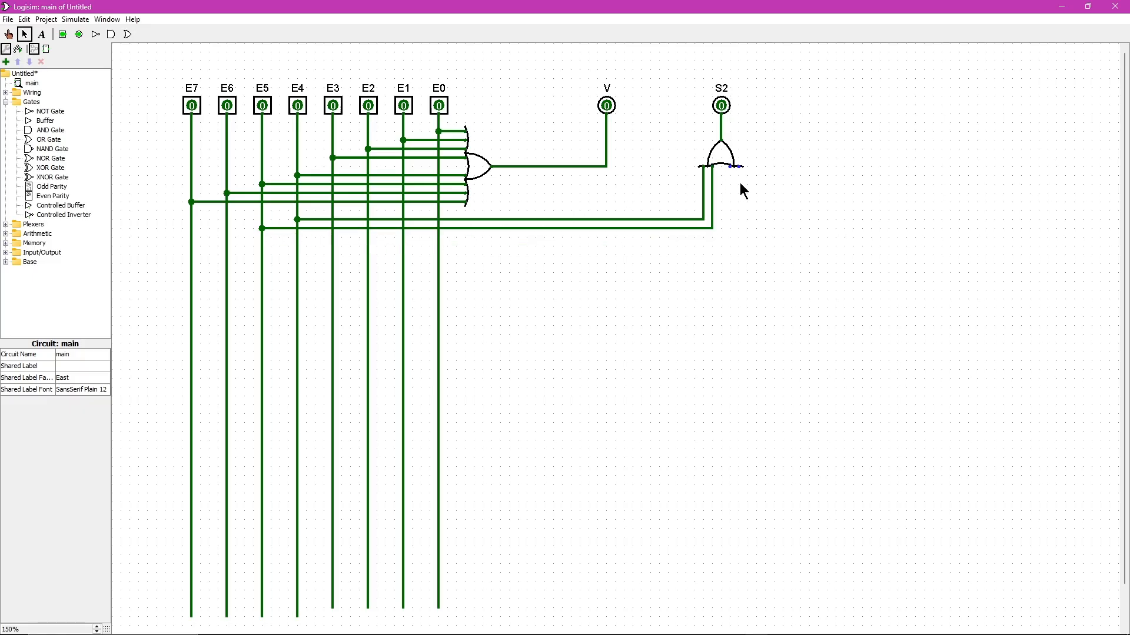
drag(732, 168, 227, 237)
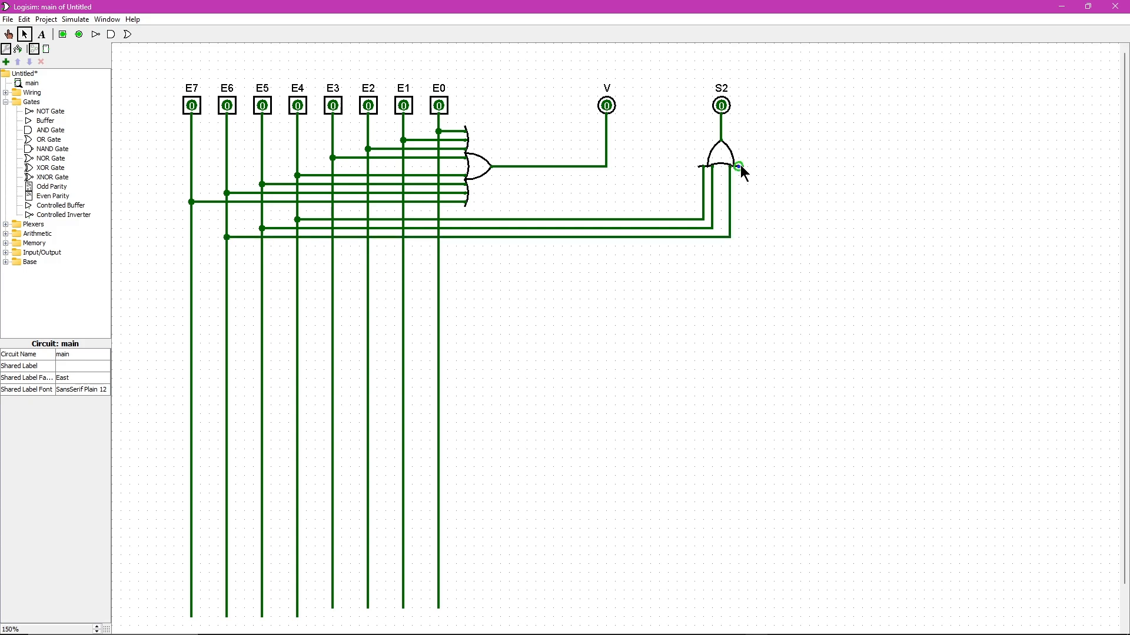
drag(737, 166, 191, 246)
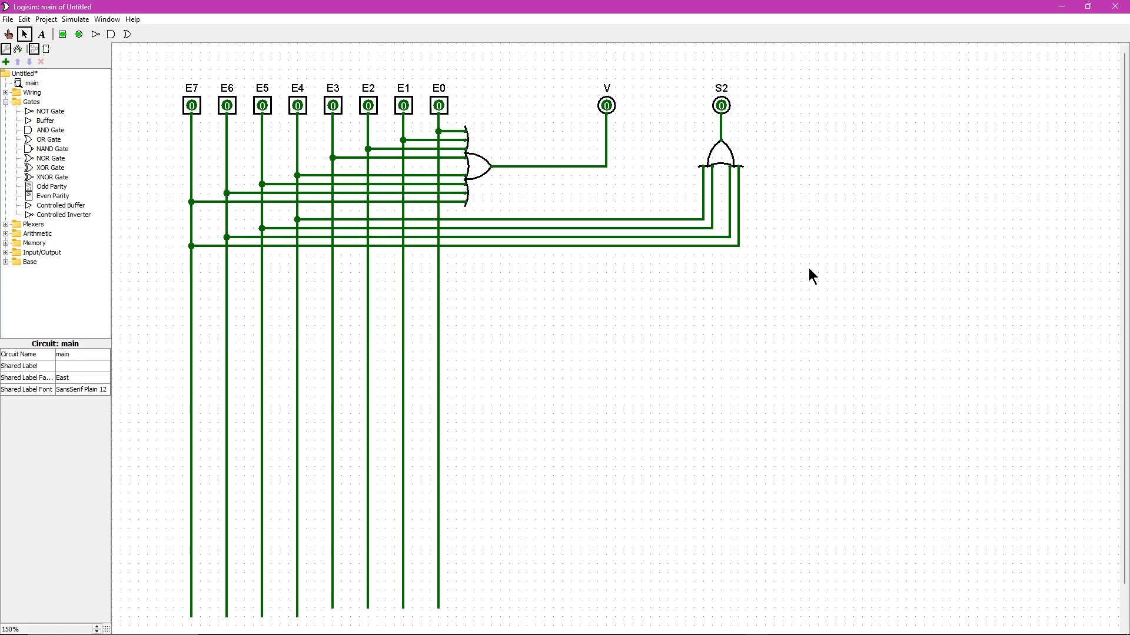
Duplicate output pin S2, place the copy farther right in the same row, and label it S1
drag(694, 68, 792, 105)
key(ctrl+d)
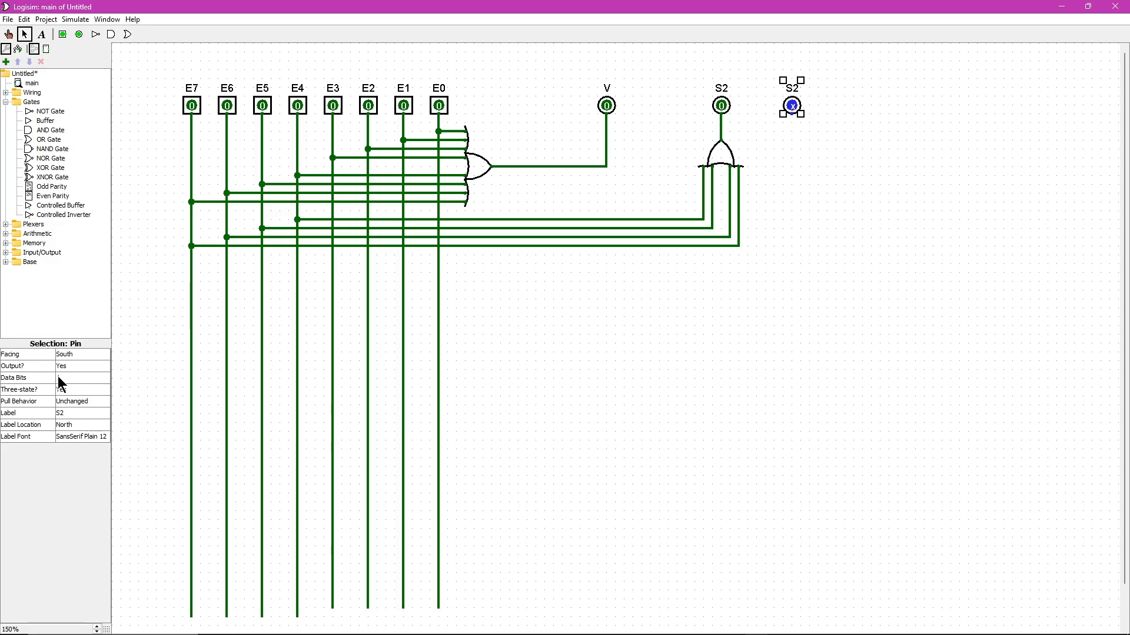
click(104, 414)
text(1)
click(106, 422)
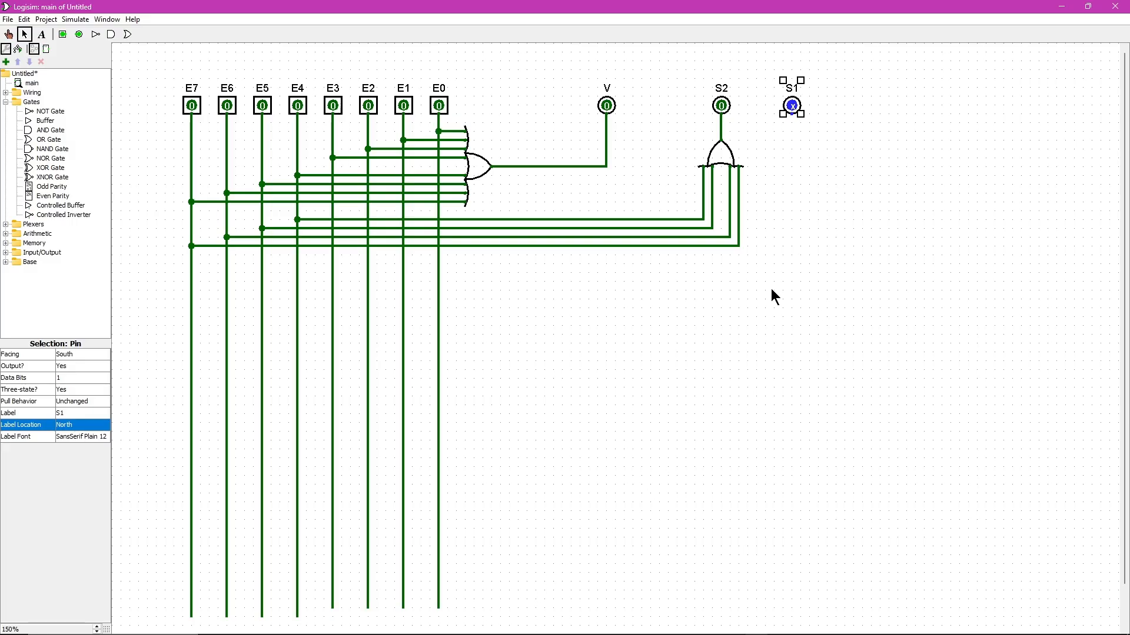
Switch to the PowerPoint slideshow and go back to the S1 simplification slide to examine its final equation
key(alt+Tab)
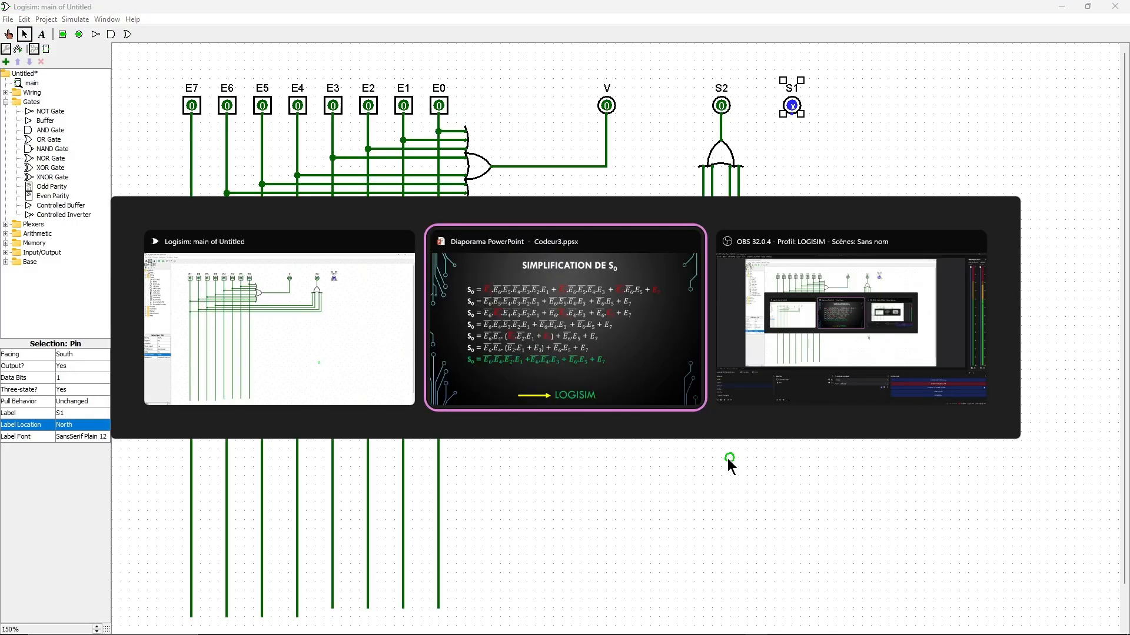
key(Left)
key(Left)
key(Left)
key(Left)
key(Left)
key(Left)
key(Left)
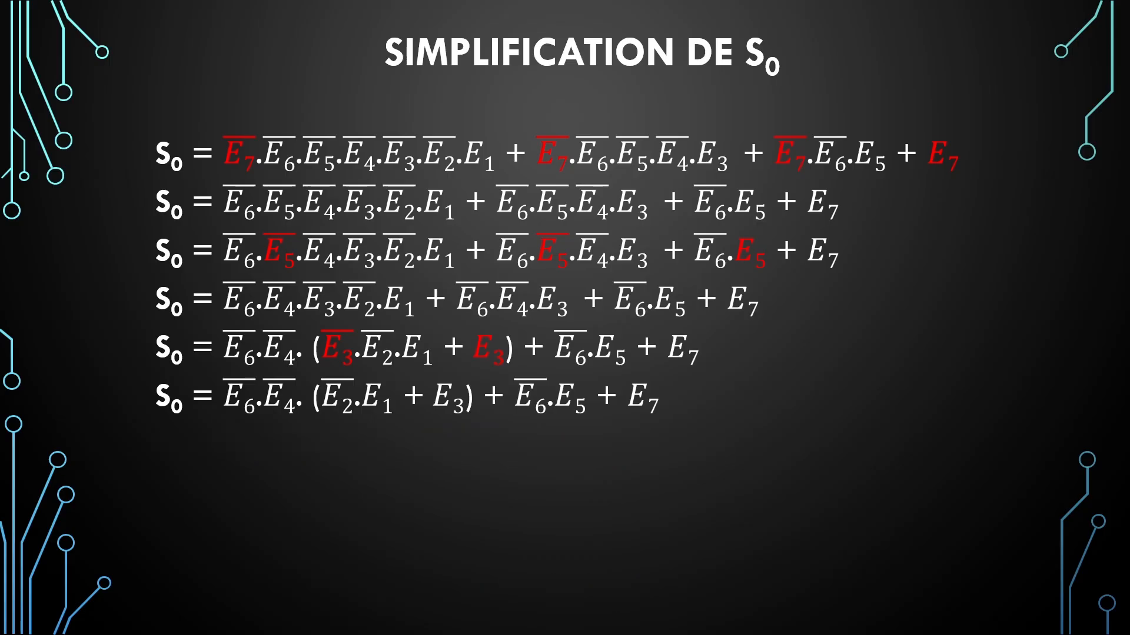
key(Left)
key(Left)
key(Right)
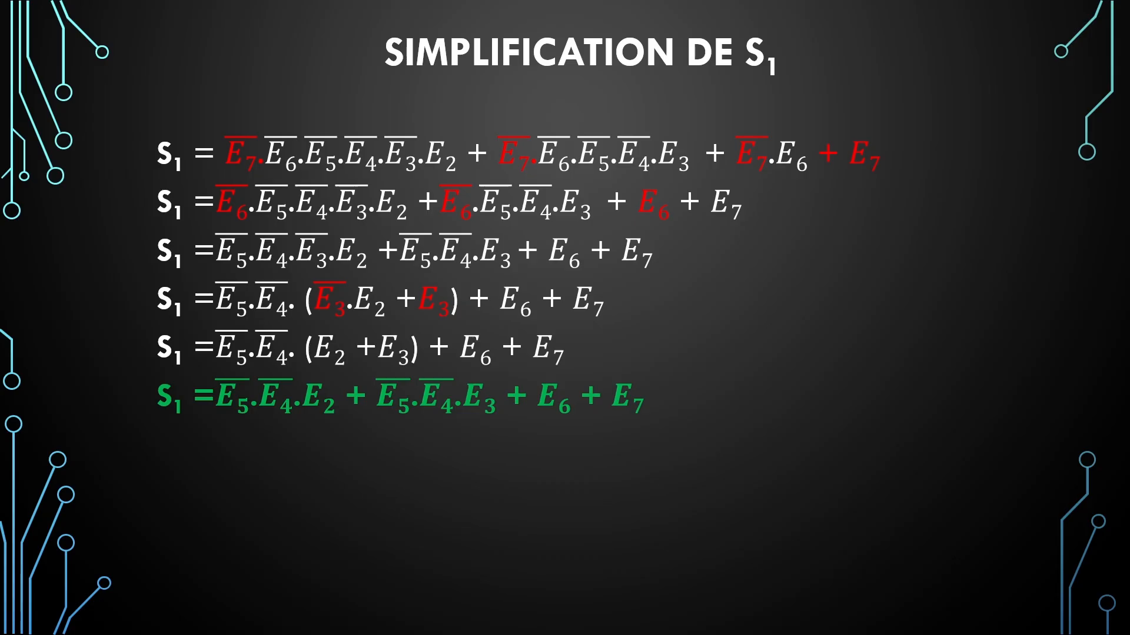
key(Left)
key(Right)
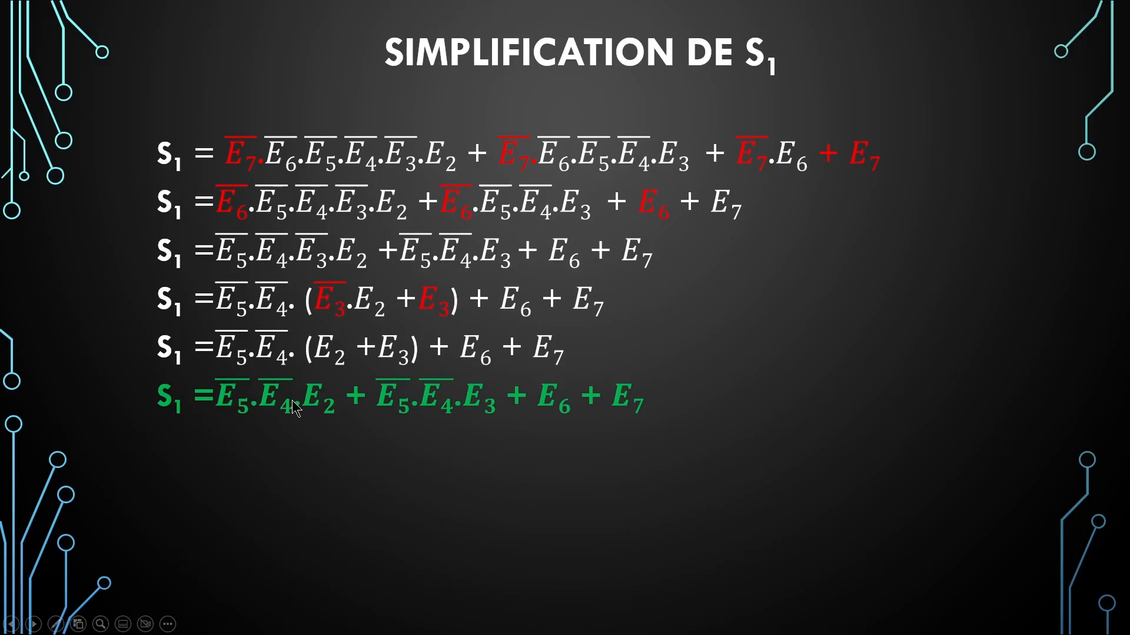
key(alt+Tab)
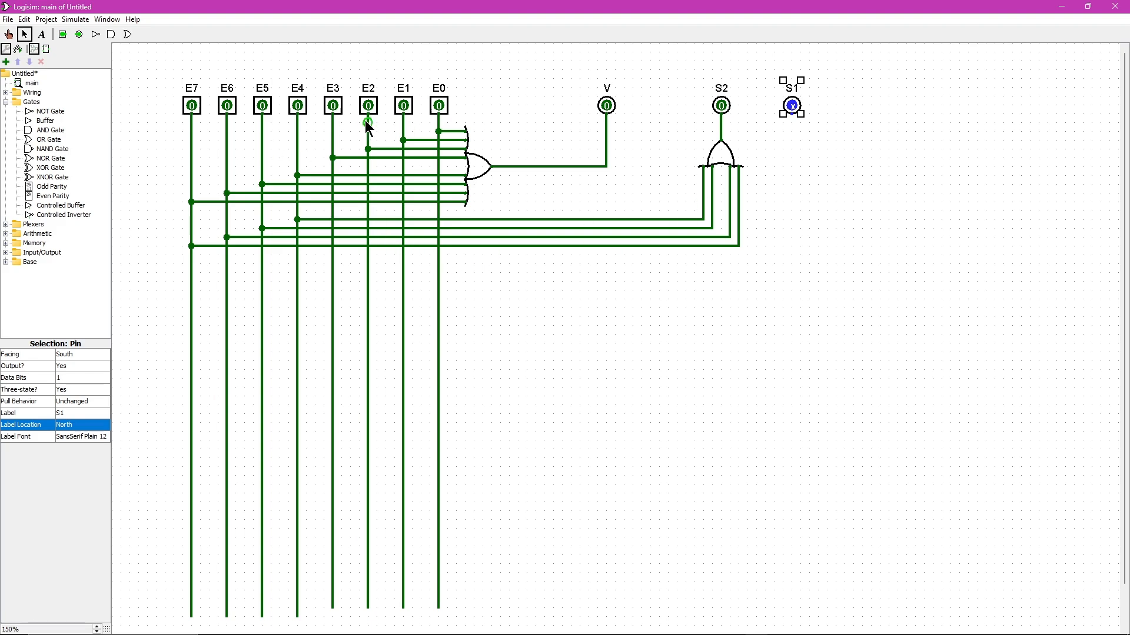
Add an AND gate beside the E0 line below the S2 wiring, with narrow size and 3 inputs
click(42, 129)
click(505, 291)
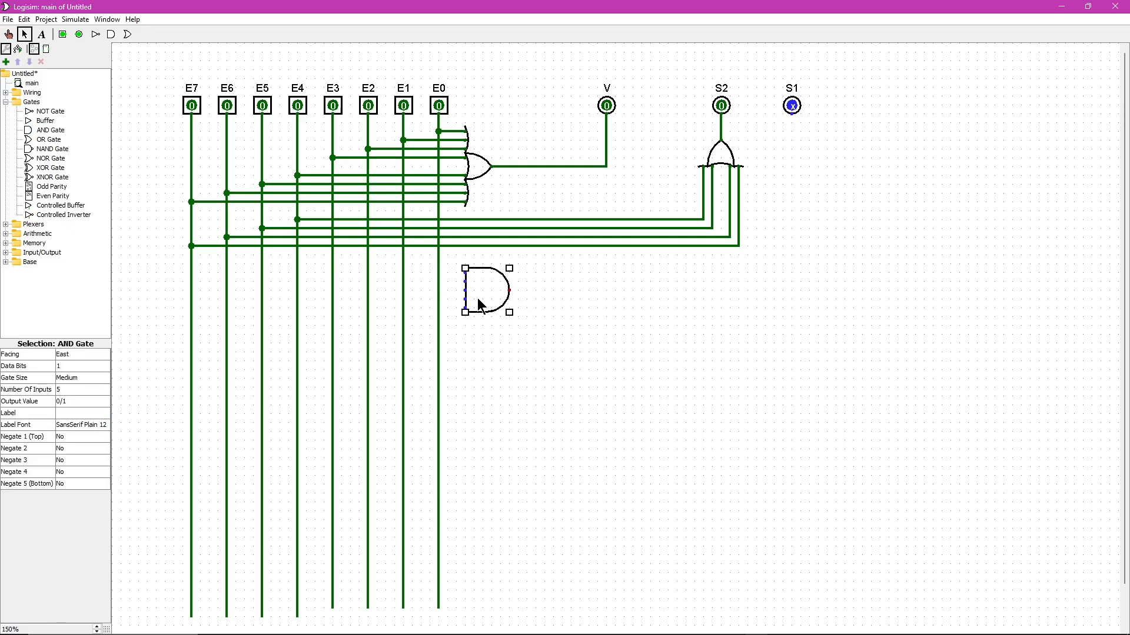
click(83, 377)
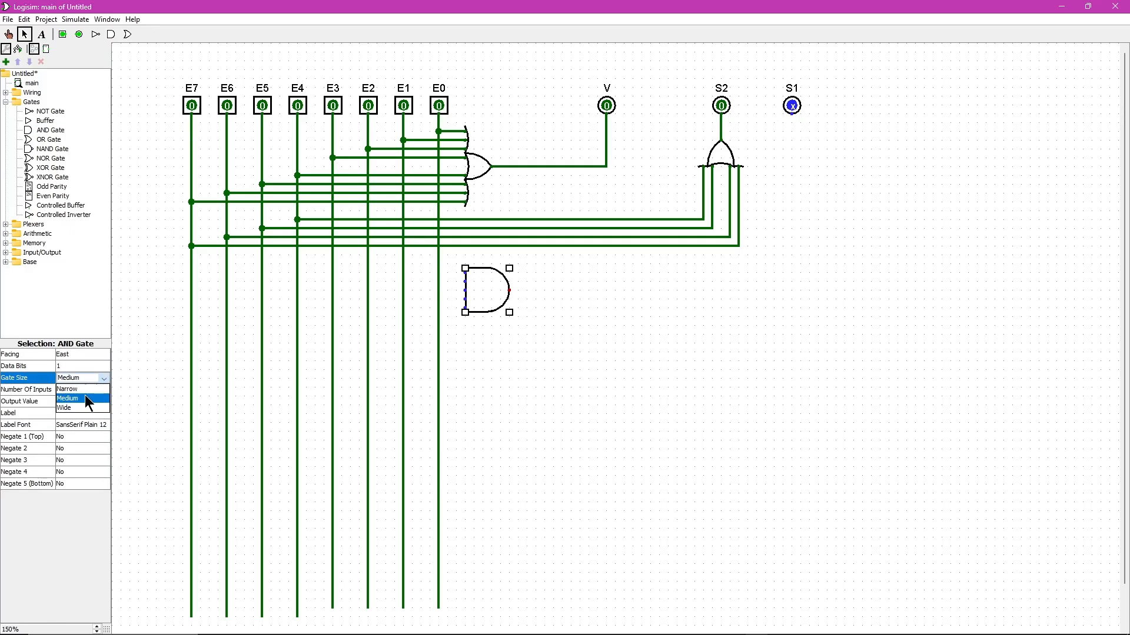
click(77, 388)
click(65, 390)
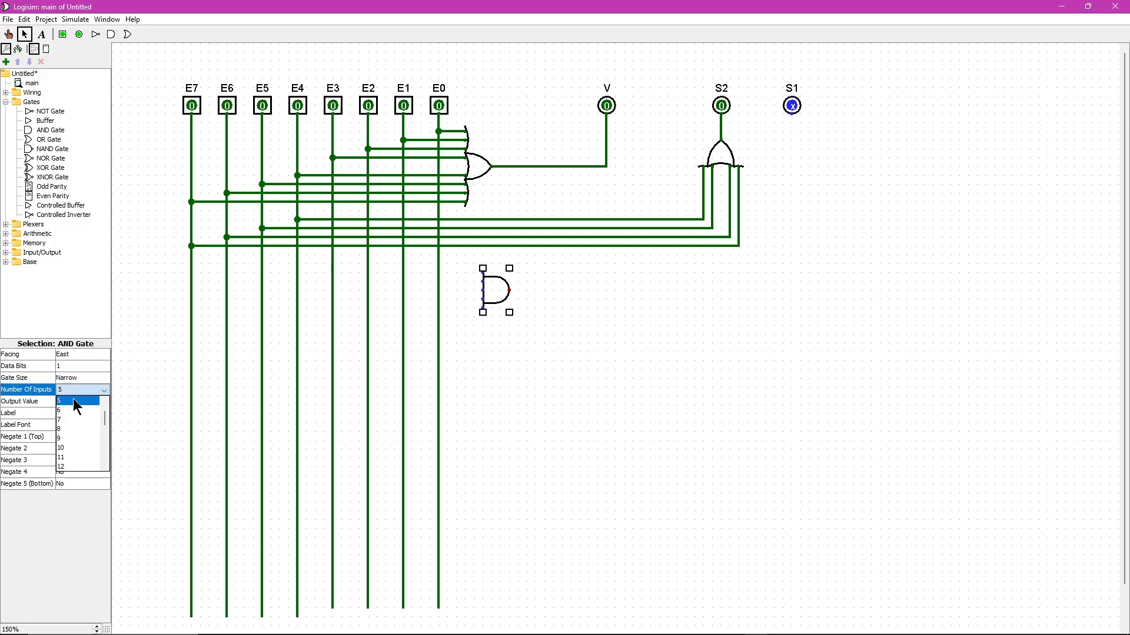
click(76, 410)
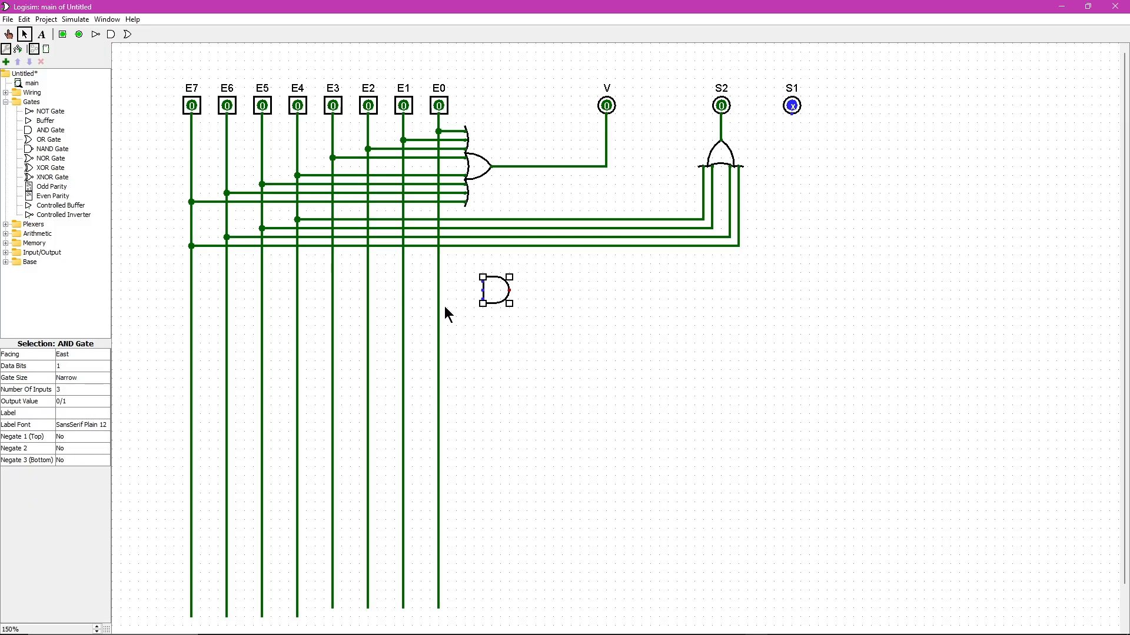
drag(492, 290, 474, 282)
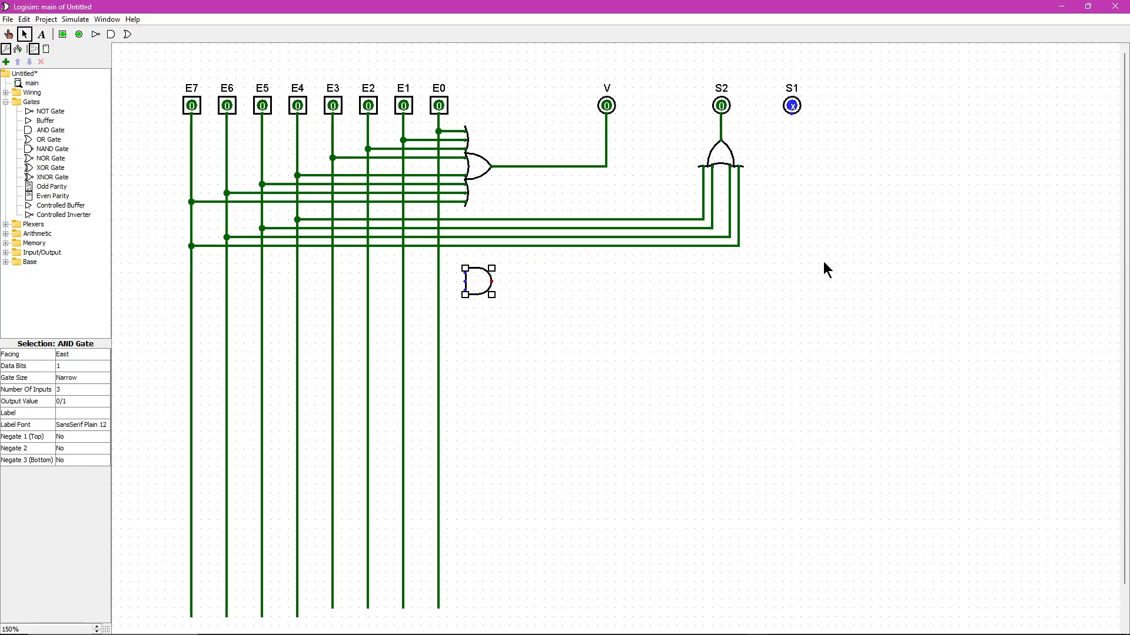
Check the S1 equation, duplicate the four-input OR gate of S2, and place the copy directly below S1, joined to that pin
key(alt+Tab)
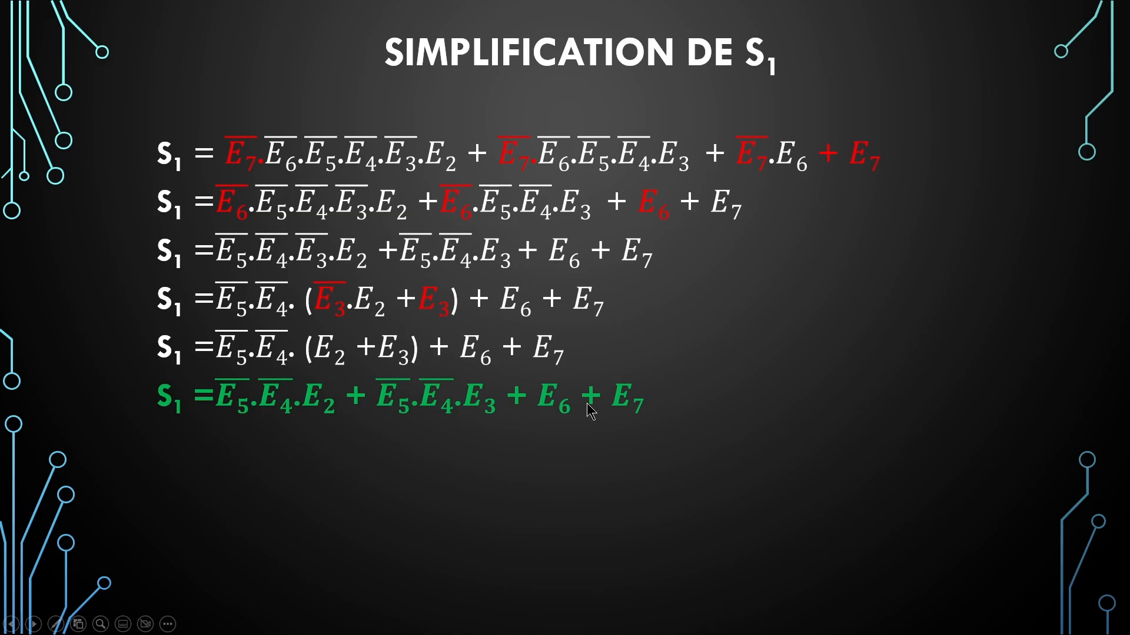
key(alt+Tab)
click(729, 164)
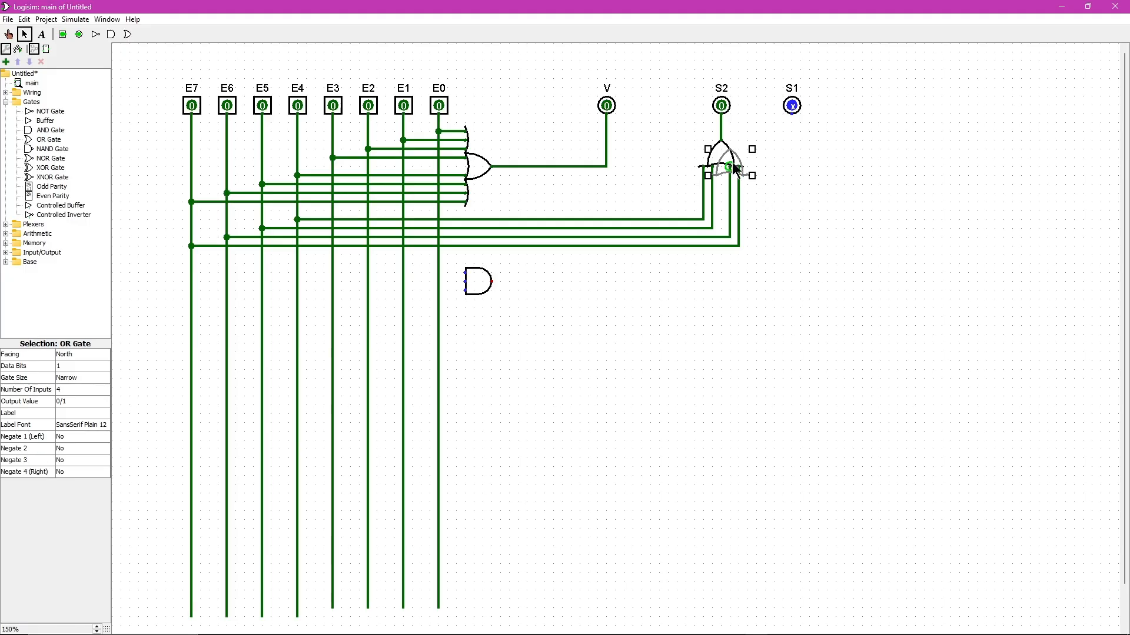
drag(735, 165, 793, 147)
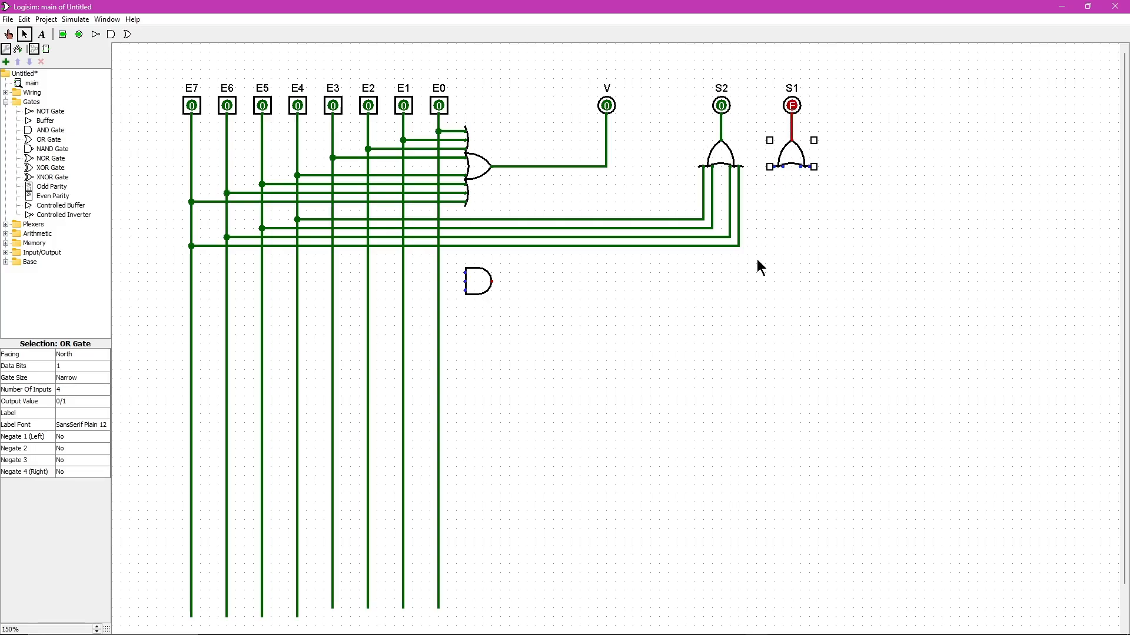
click(765, 328)
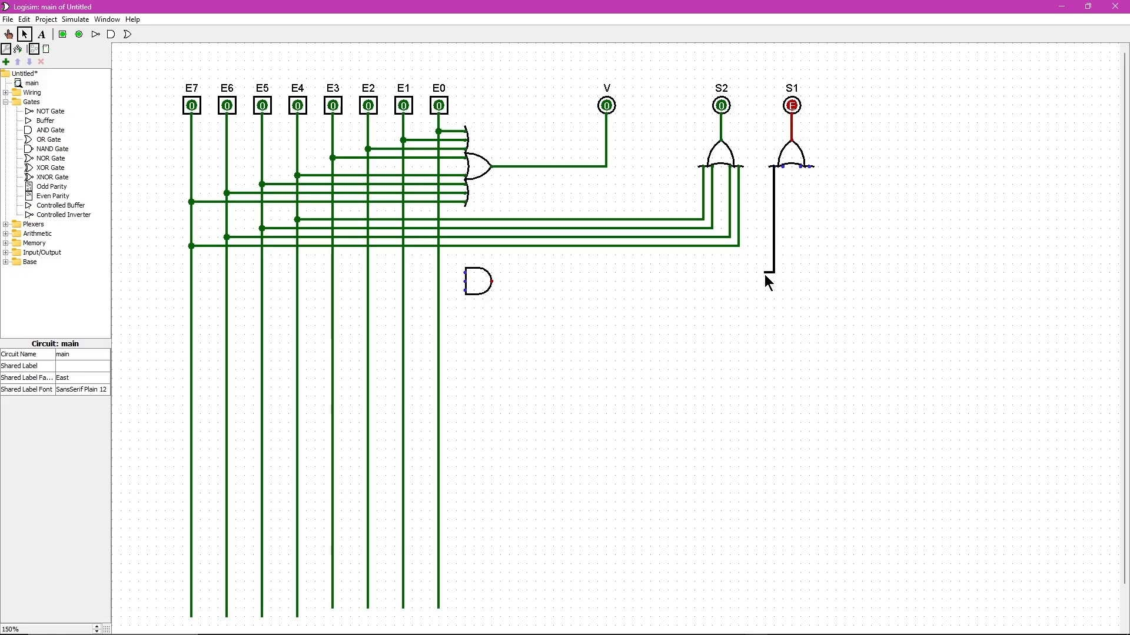
Wire the first input of the S1 OR gate to the AND gate's output, moving the AND gate up to line up
drag(753, 273, 599, 276)
drag(520, 273, 492, 272)
click(475, 284)
click(513, 272)
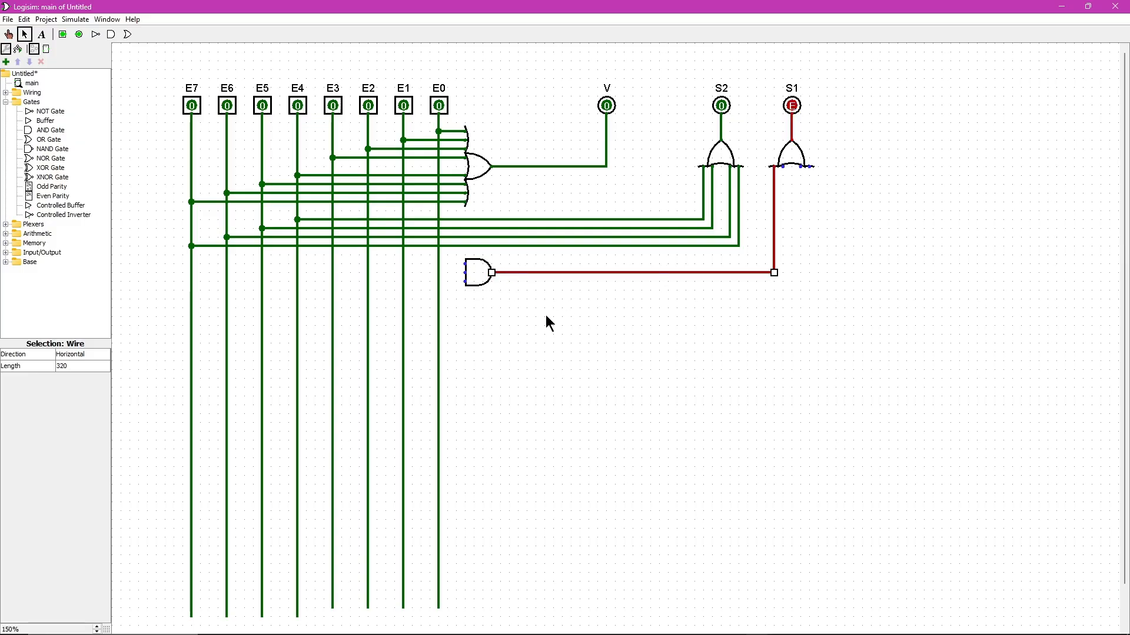
Check the first term of the S1 equation and wire the AND gate's top input to the E2 line
key(alt+Tab)
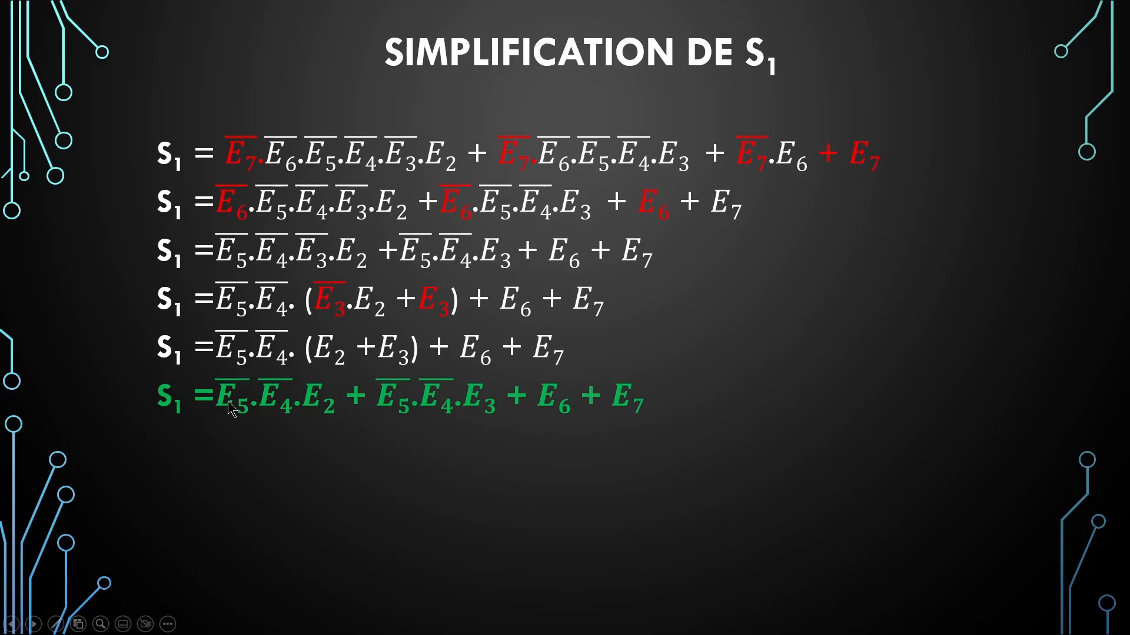
key(alt+Tab)
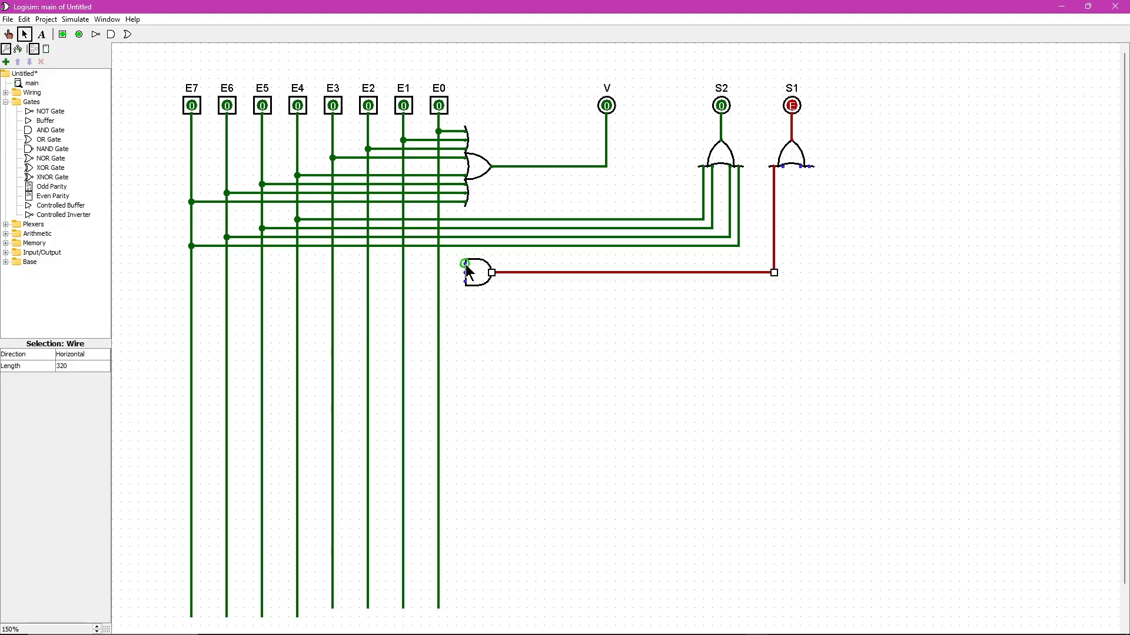
drag(371, 263, 367, 264)
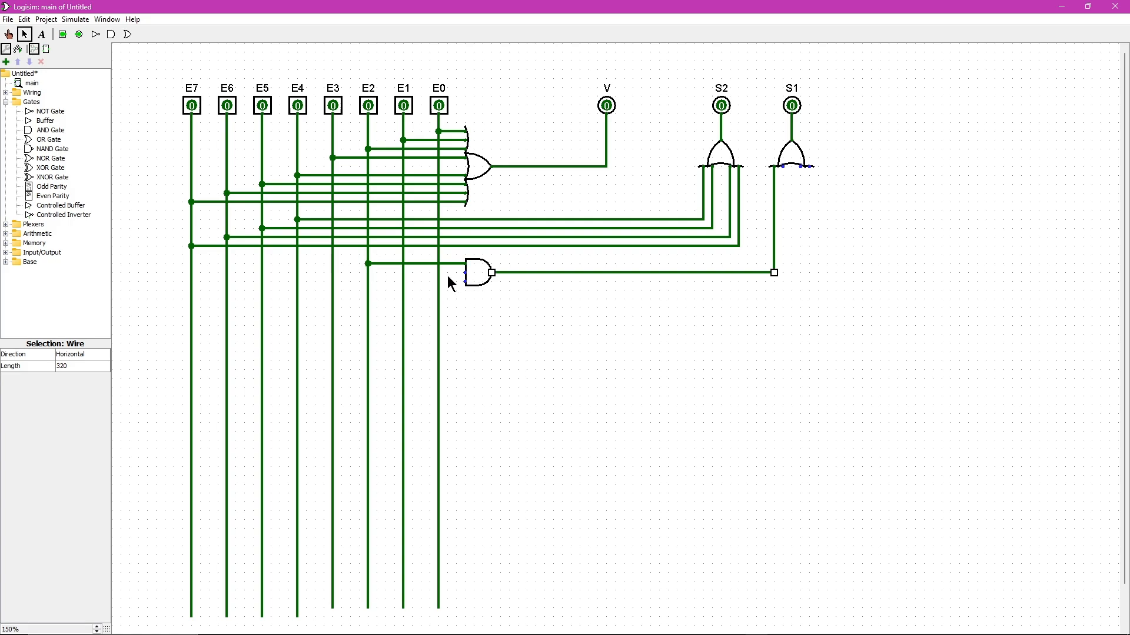
Negate the second and third inputs of the three-input AND gate
click(475, 279)
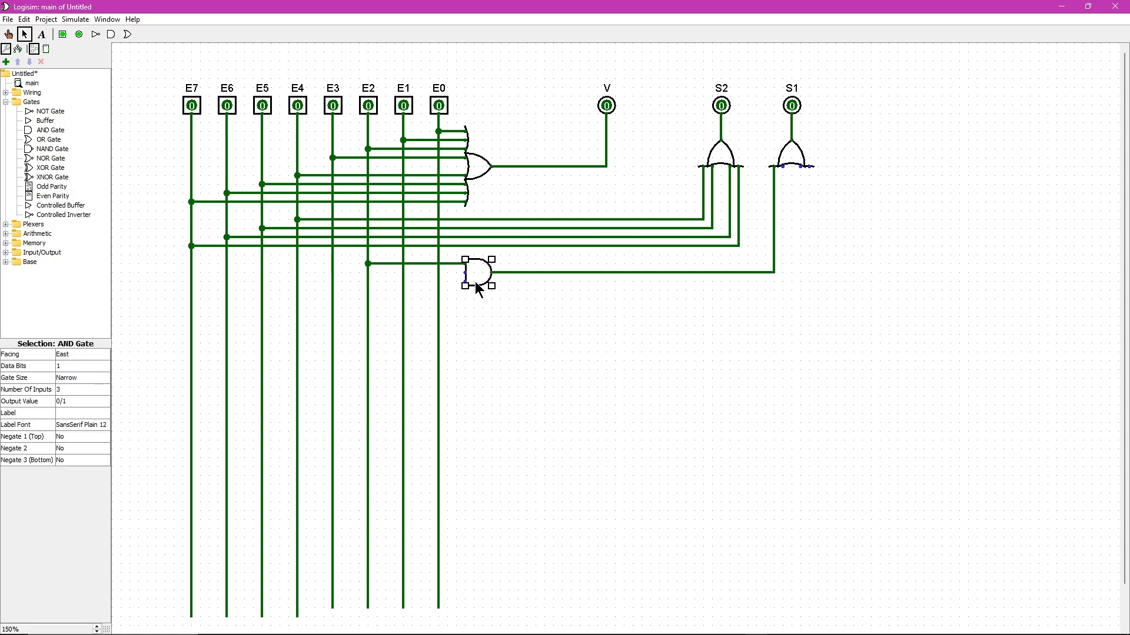
click(459, 278)
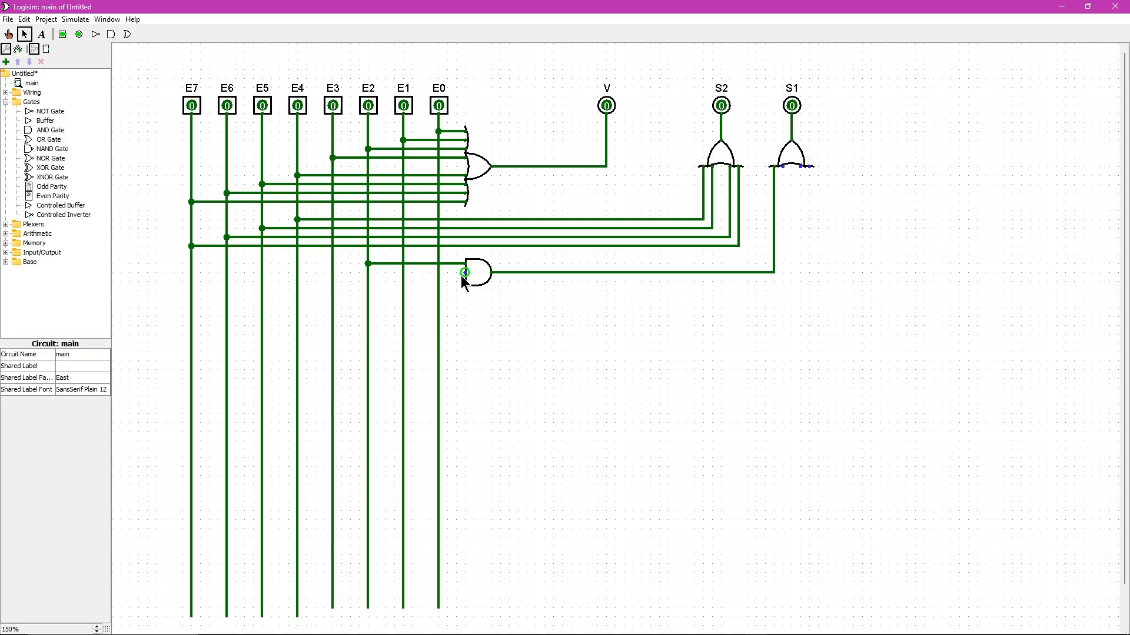
click(477, 283)
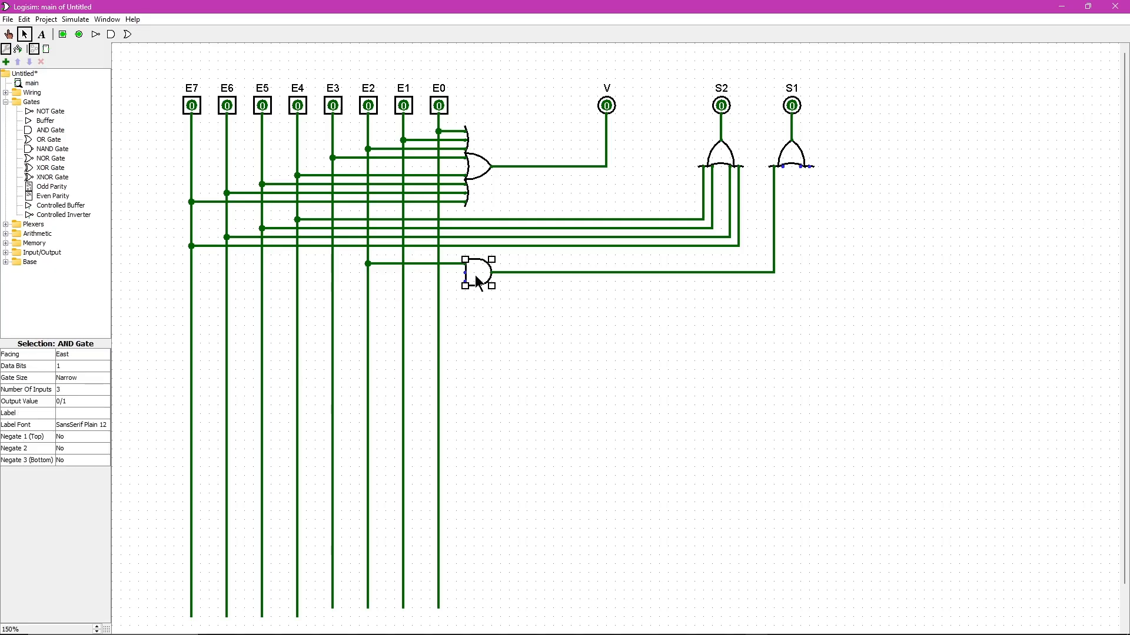
click(77, 449)
click(59, 458)
click(475, 341)
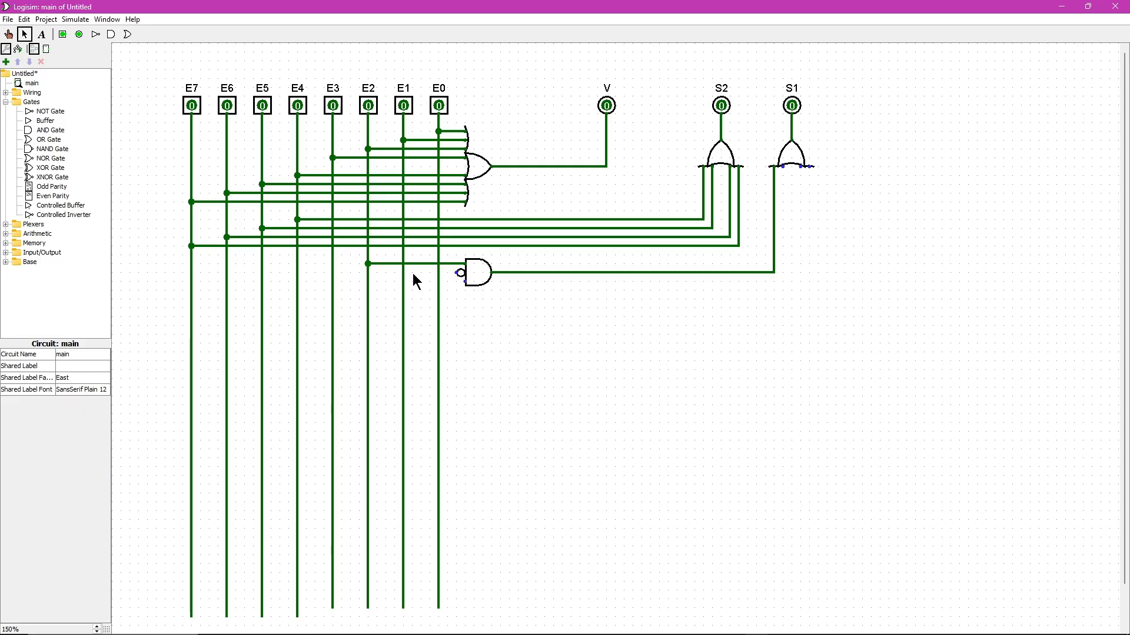
click(481, 284)
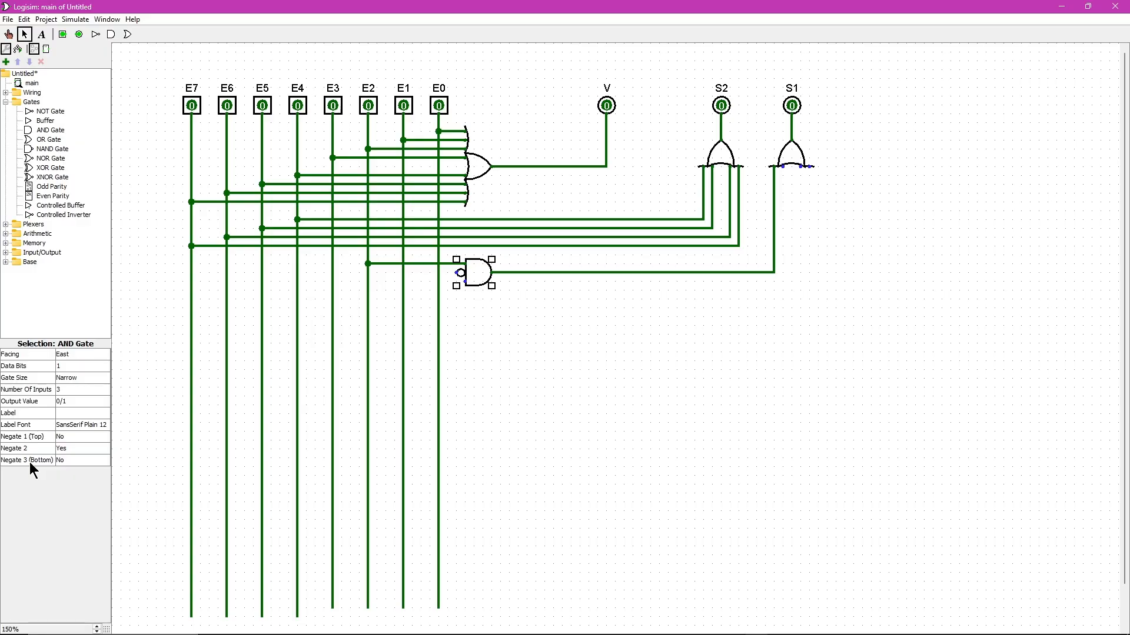
click(78, 465)
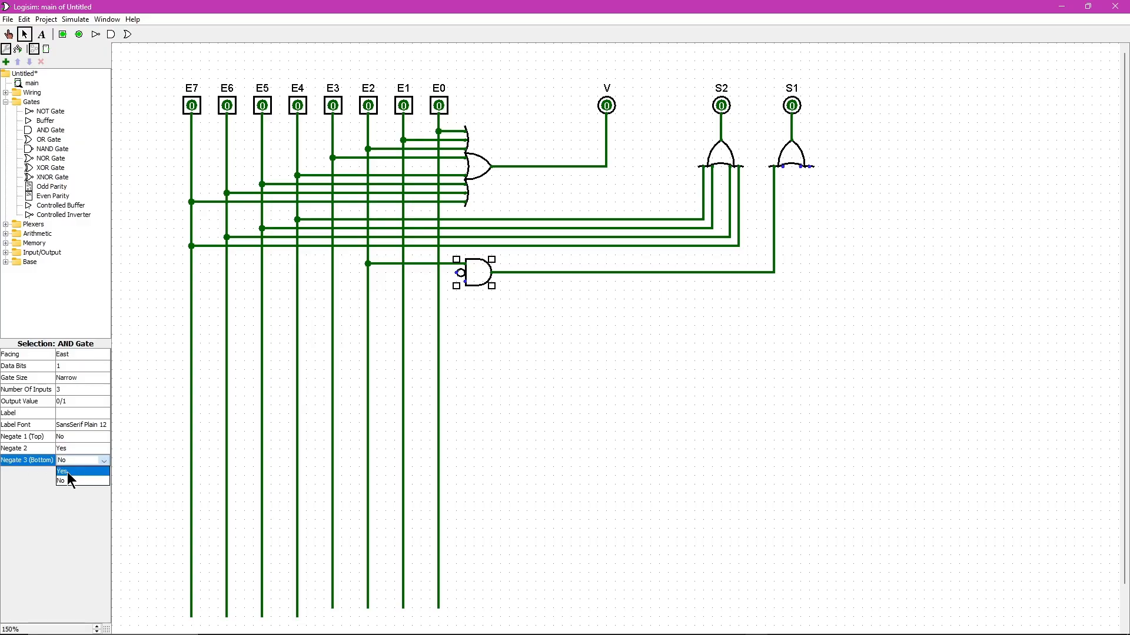
click(63, 472)
click(492, 389)
Wire the AND gate's negated inputs to the E4 and E5 lines, checking the terms against the S1 equation
key(alt+Tab)
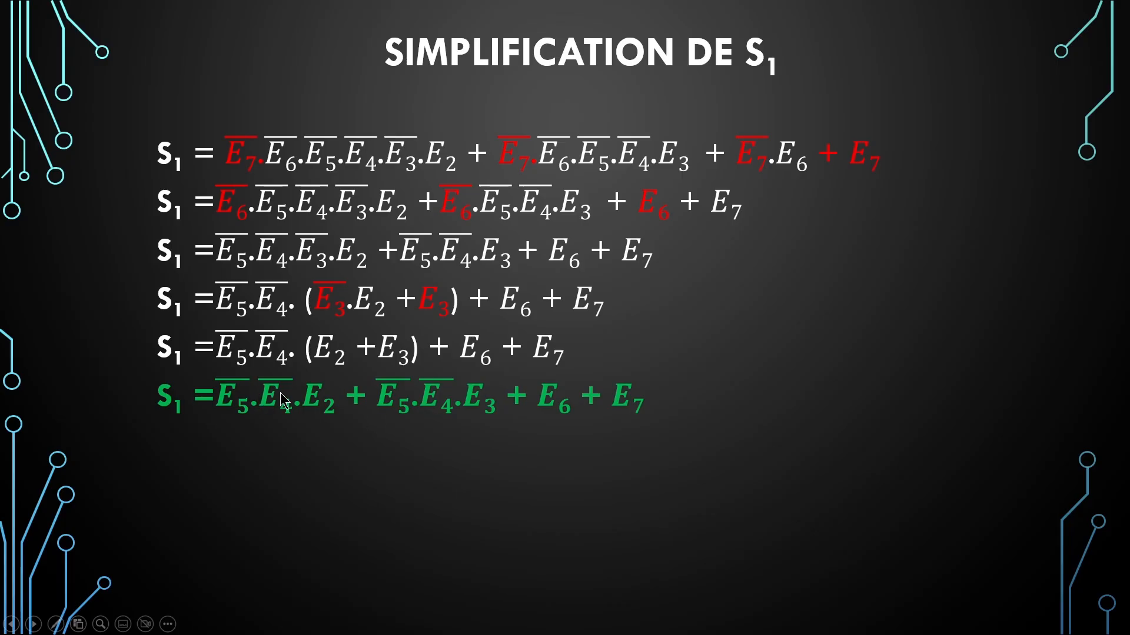
key(alt+Tab)
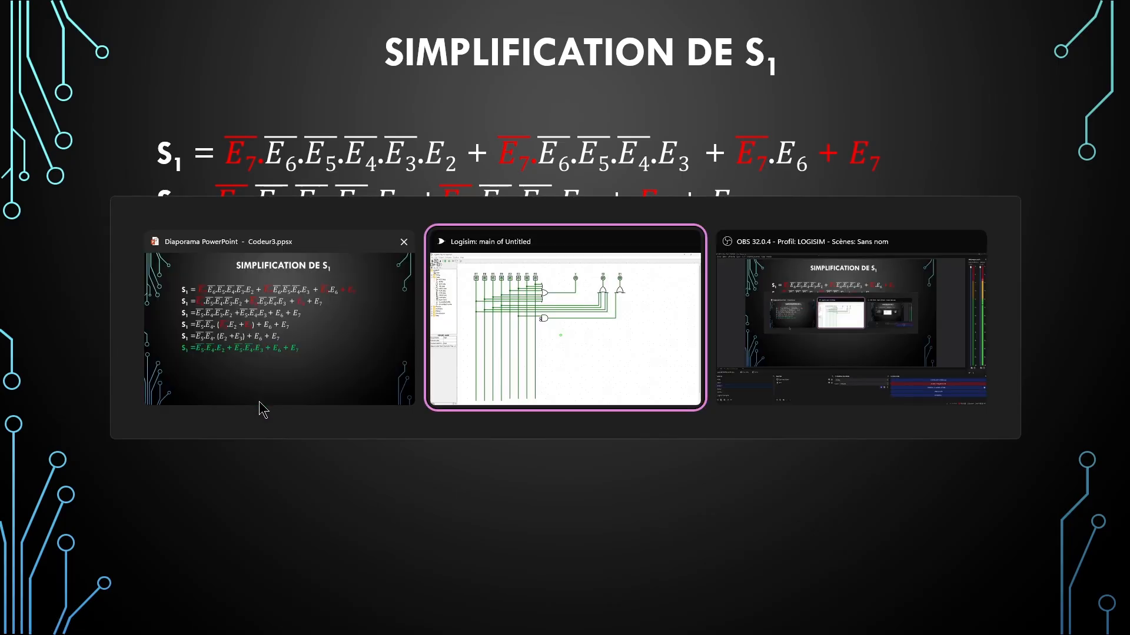
drag(457, 273, 297, 272)
drag(458, 281, 262, 281)
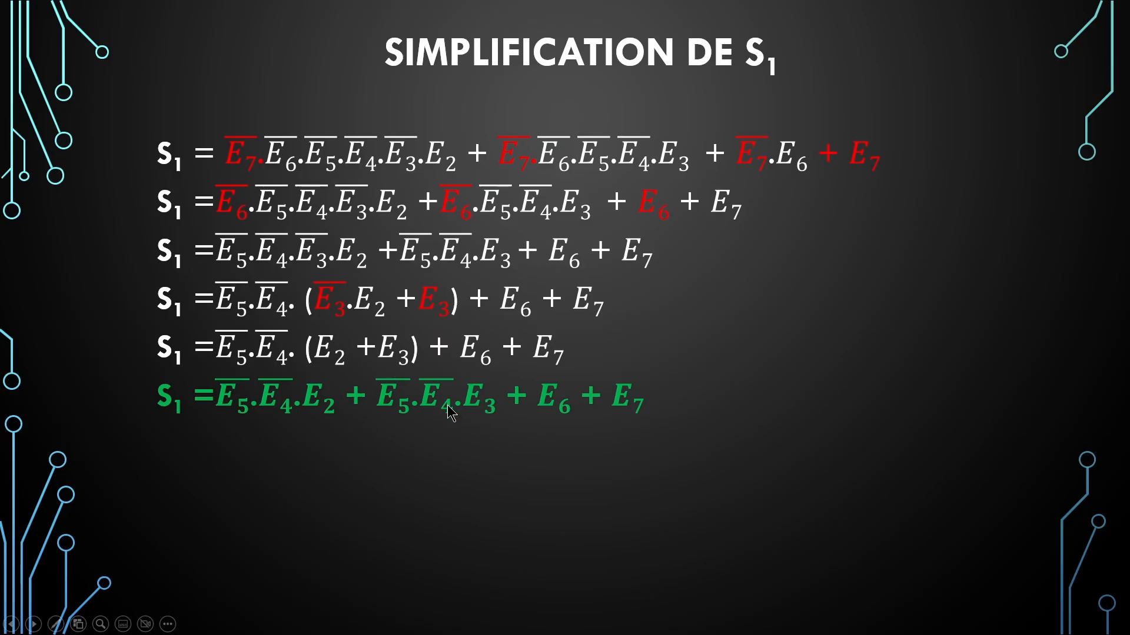
key(alt+Tab)
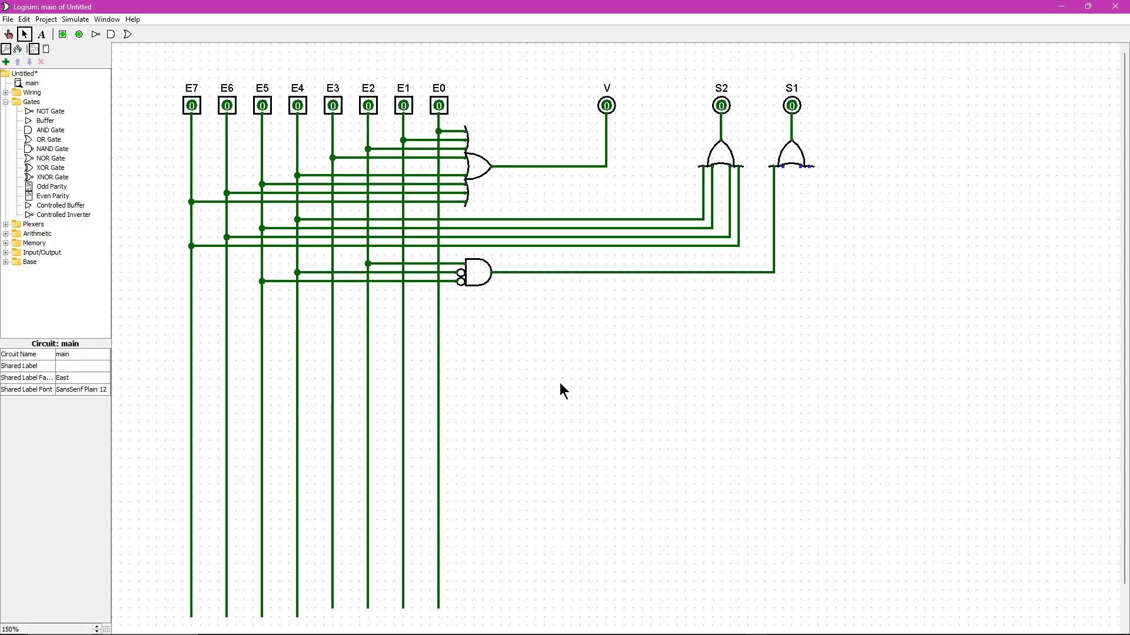
Place a second copy of the three-input AND gate below the first and wire its negated inputs to the E4 and E5 lines
drag(489, 280, 483, 311)
click(542, 362)
drag(457, 308, 297, 308)
drag(461, 316, 262, 316)
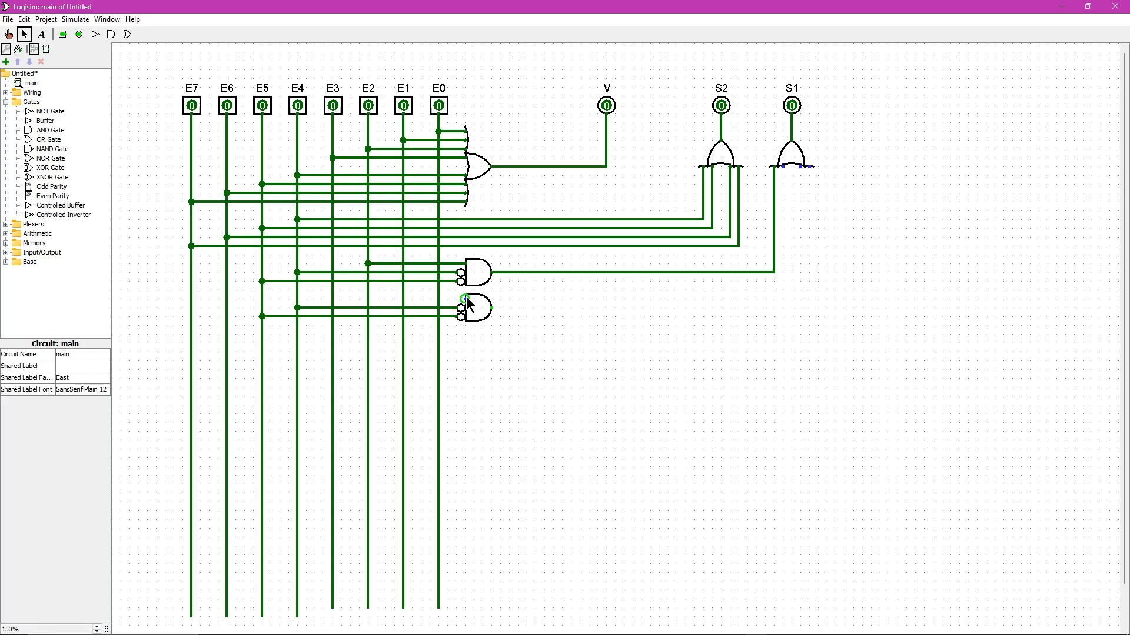
Wire the second AND gate's top input to the E3 line and its output to the S1 OR gate's second input
drag(465, 300, 443, 298)
drag(355, 300, 333, 299)
drag(492, 308, 788, 170)
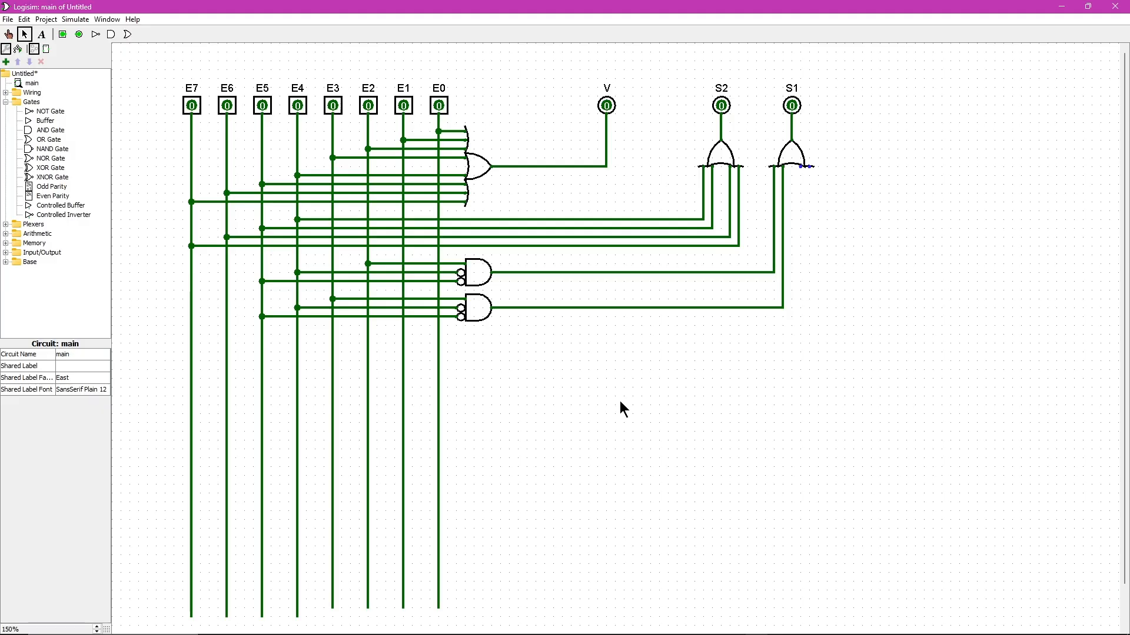
Wire the S1 OR gate's third input to the E6 line and its fourth input to the E7 line
drag(801, 167, 533, 340)
drag(429, 334, 279, 333)
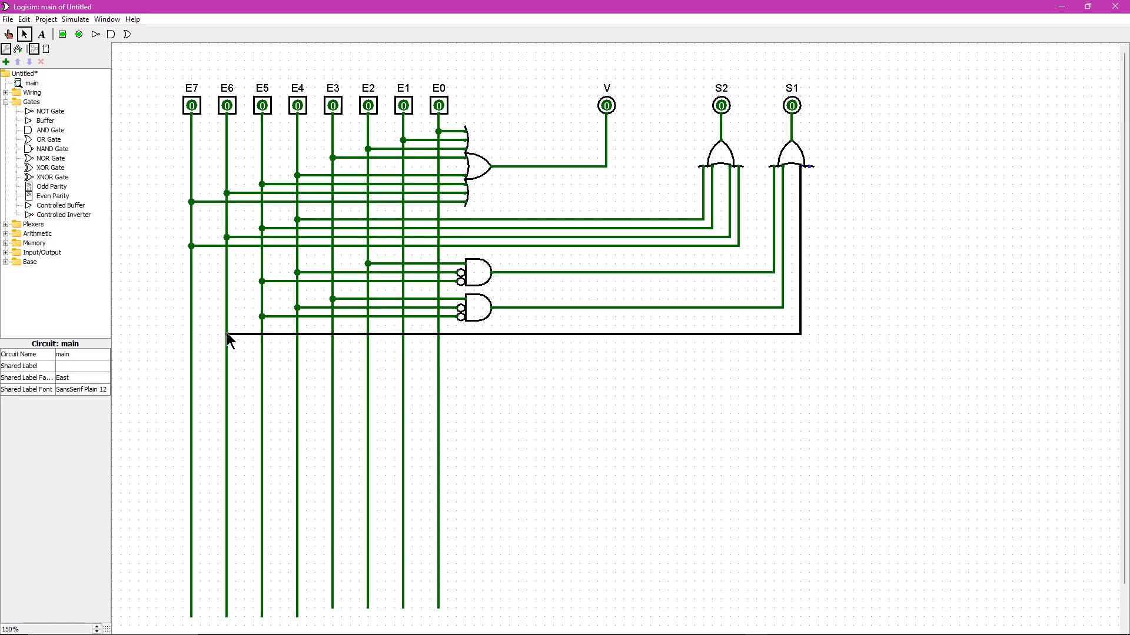
drag(227, 333, 227, 326)
mouse_move(810, 167)
mouse_down()
mouse_move(807, 323)
mouse_move(192, 411)
mouse_move(159, 352)
mouse_move(189, 334)
mouse_up()
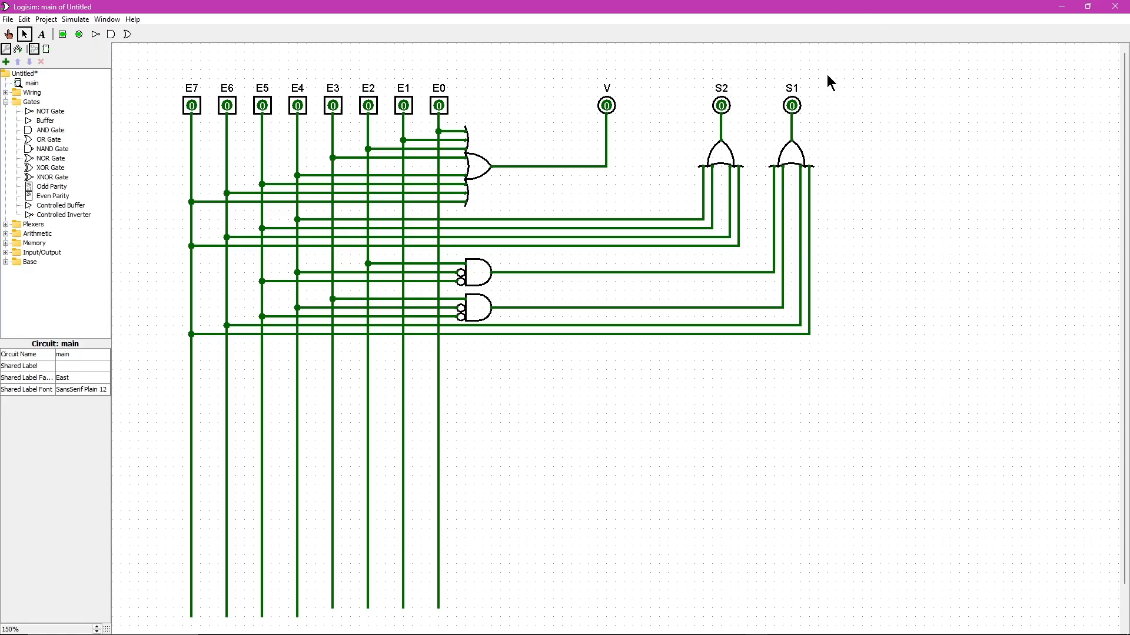
Place a copy of the S1 output pin beside it and label it S0
drag(817, 67, 854, 107)
key(ctrl+d)
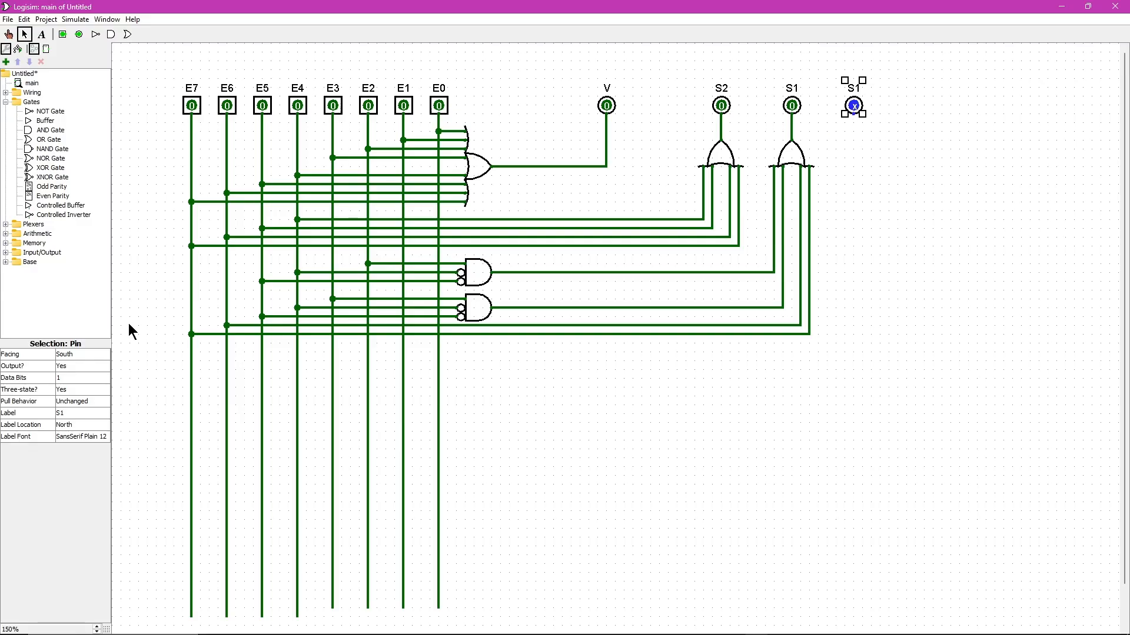
click(93, 413)
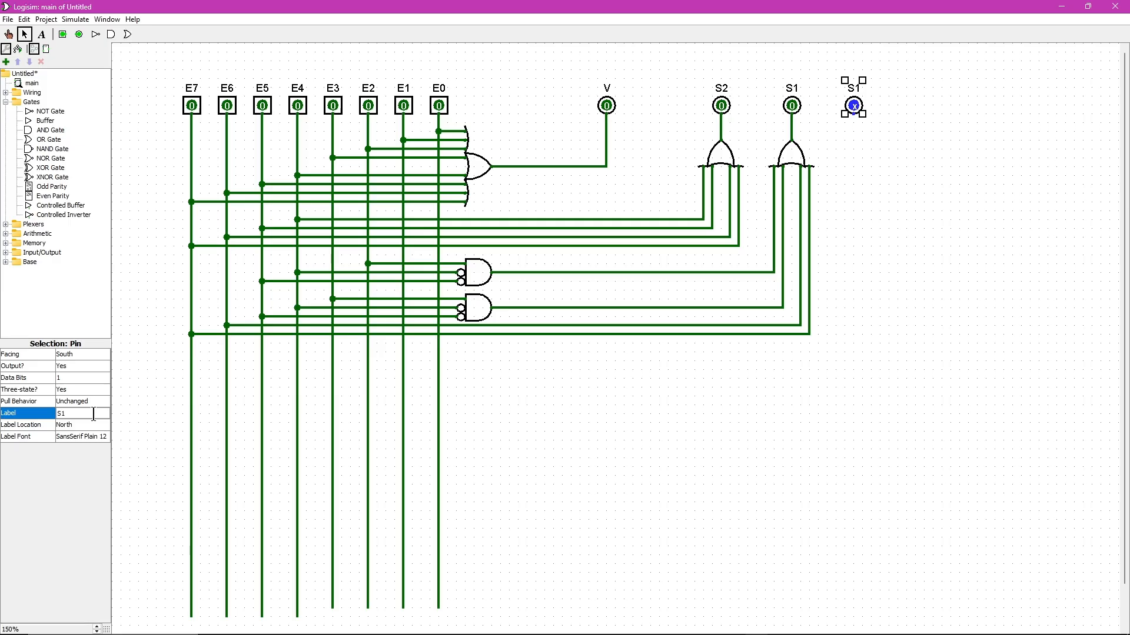
text(0)
key(Return)
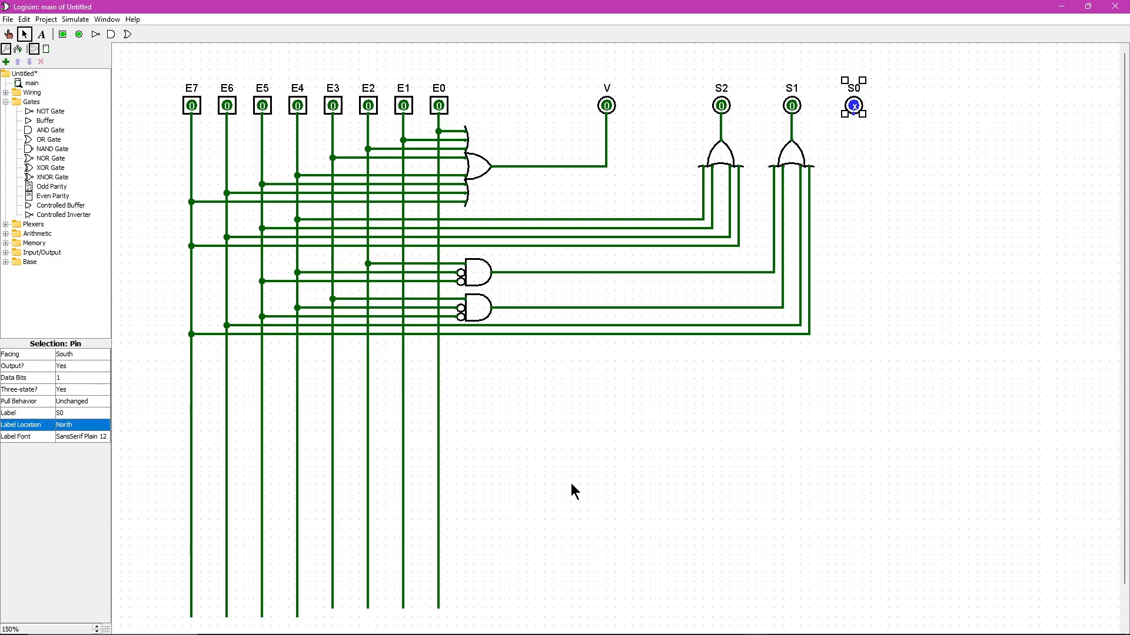
click(761, 457)
Bring up the simplified S0 equation, then duplicate the S1 OR gate under the S0 pin and wire its output to S0
key(alt+Tab)
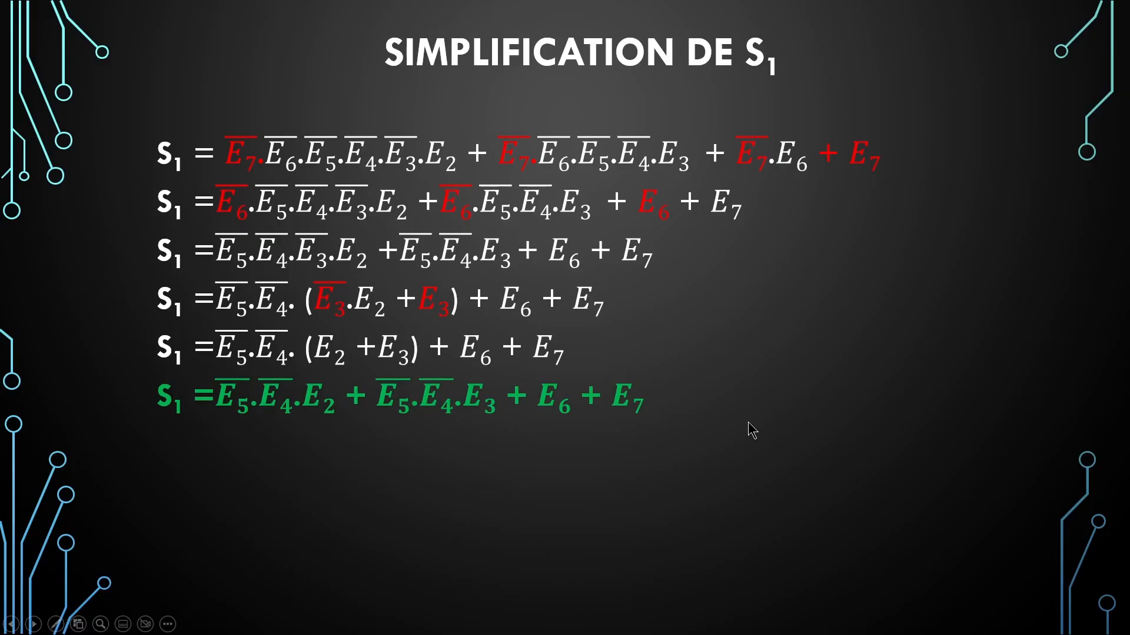
key(Right)
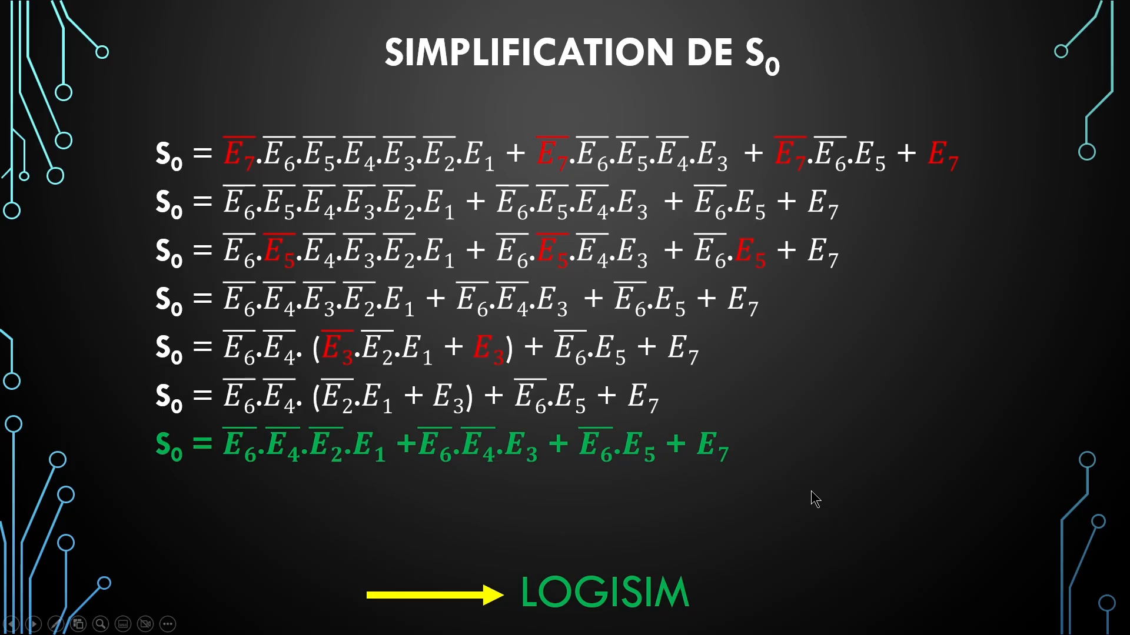
key(alt+Tab)
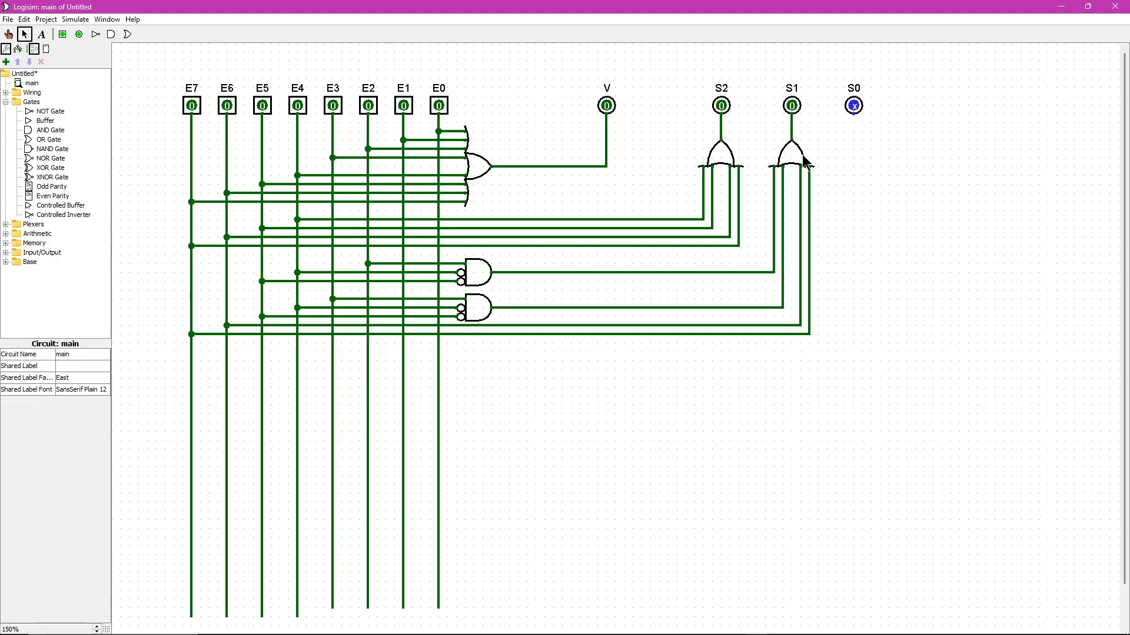
click(793, 154)
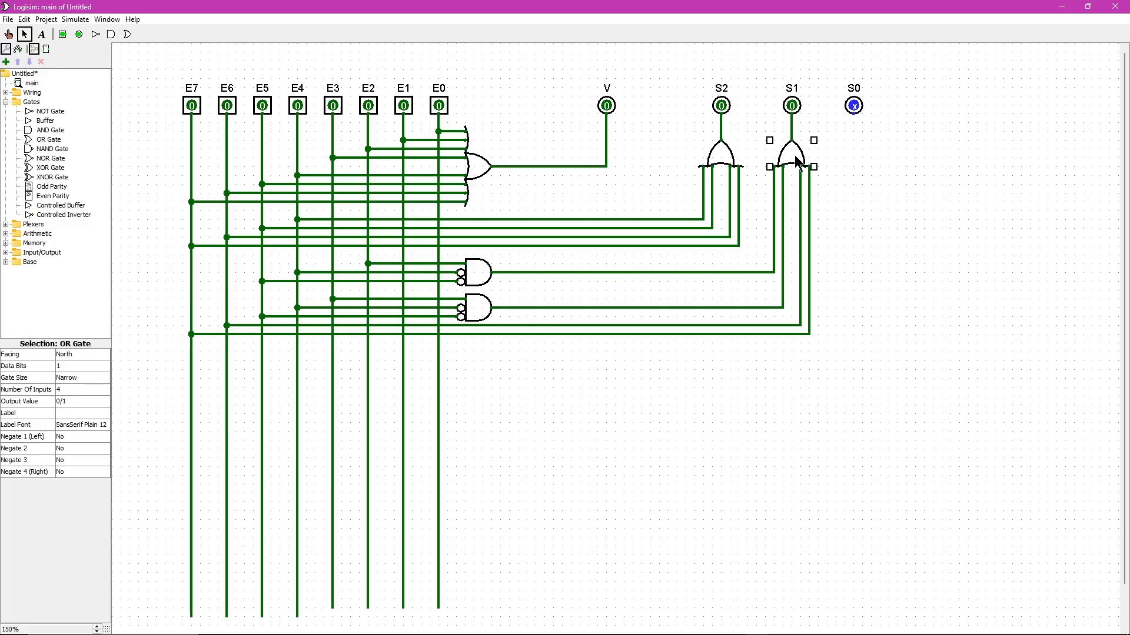
drag(810, 160, 862, 156)
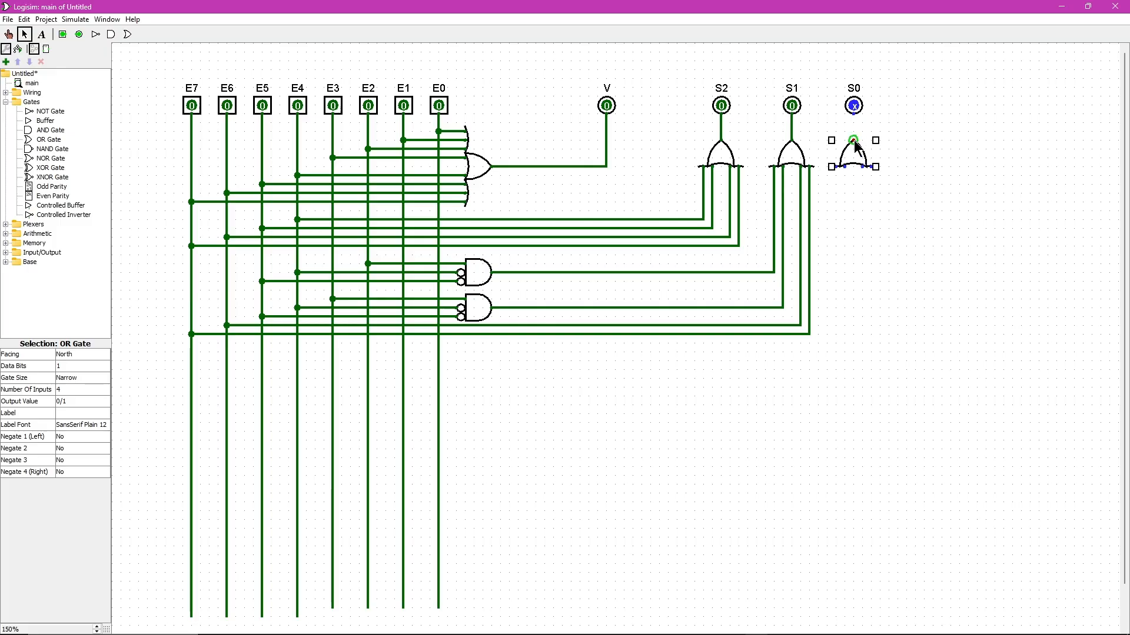
click(883, 243)
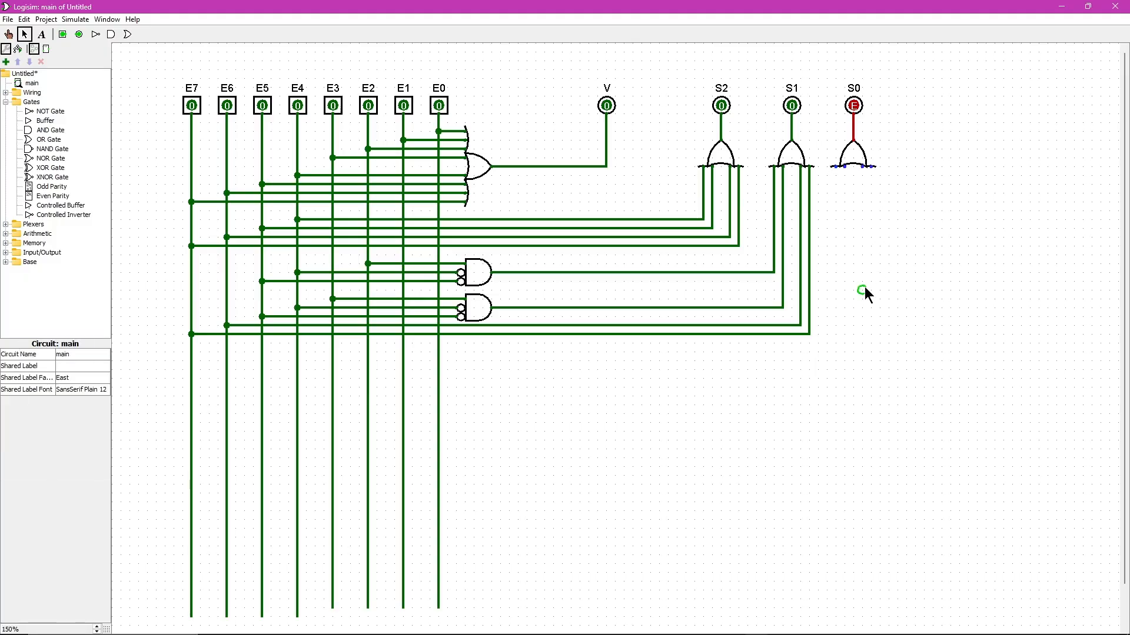
Check the first term of the S0 equation and place a copy of the three-input AND gate below the existing ones
key(alt+Tab)
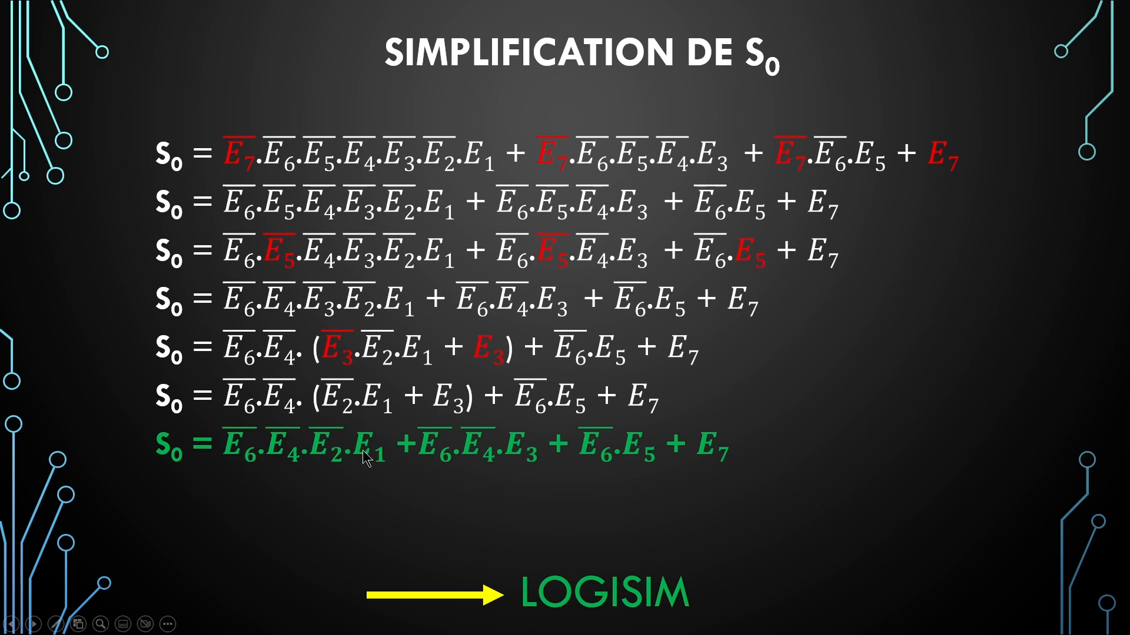
key(alt+Tab)
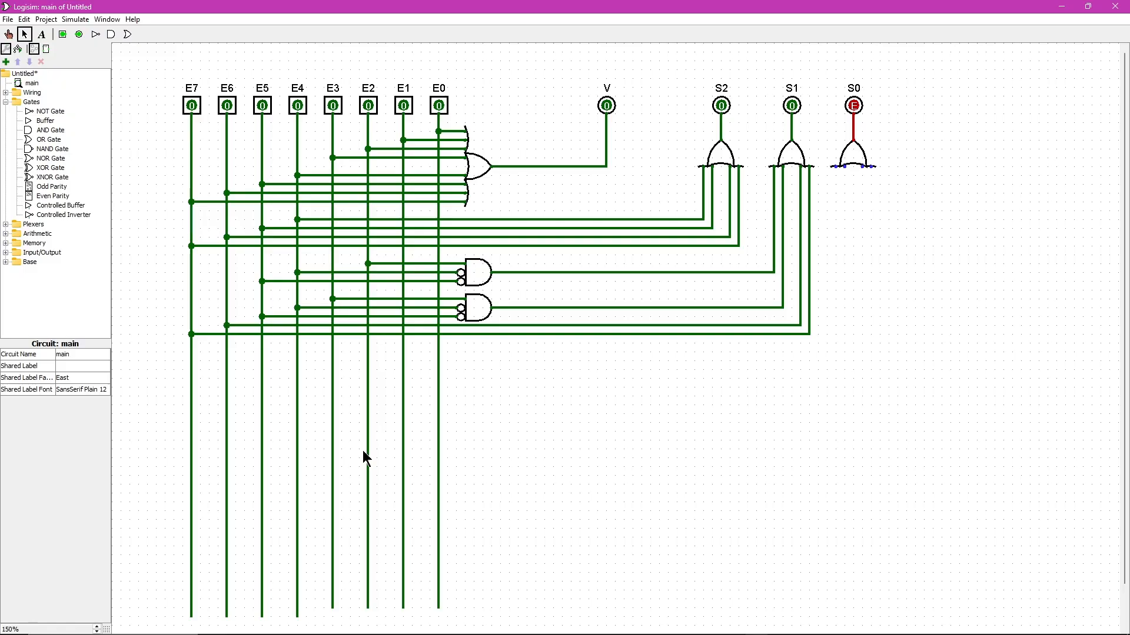
key(alt+Tab)
click(582, 380)
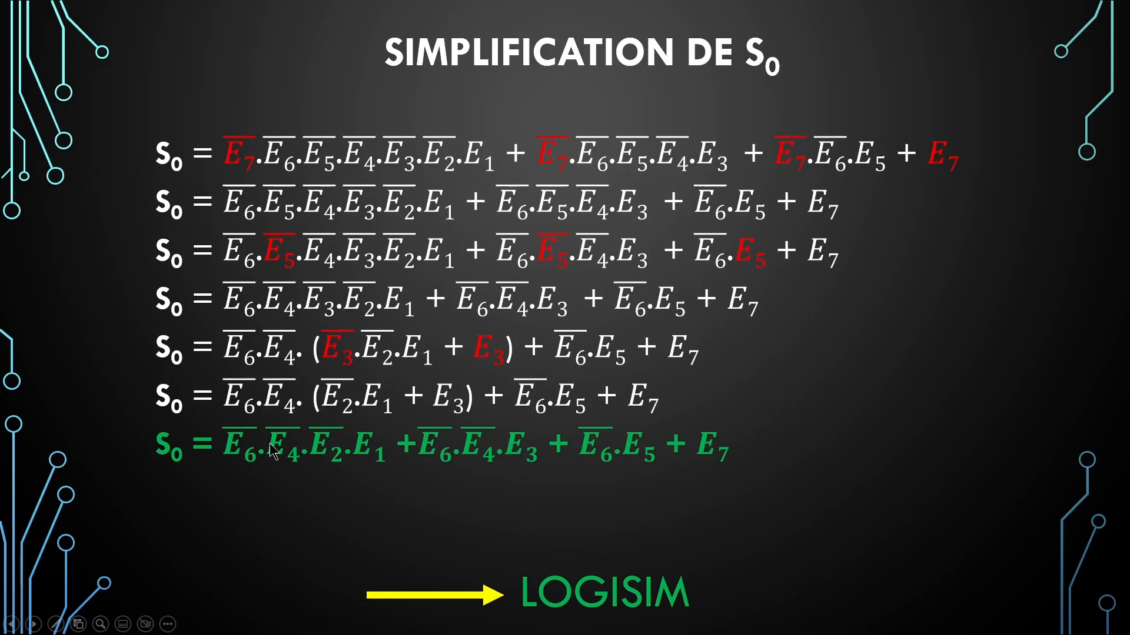
key(alt+Tab)
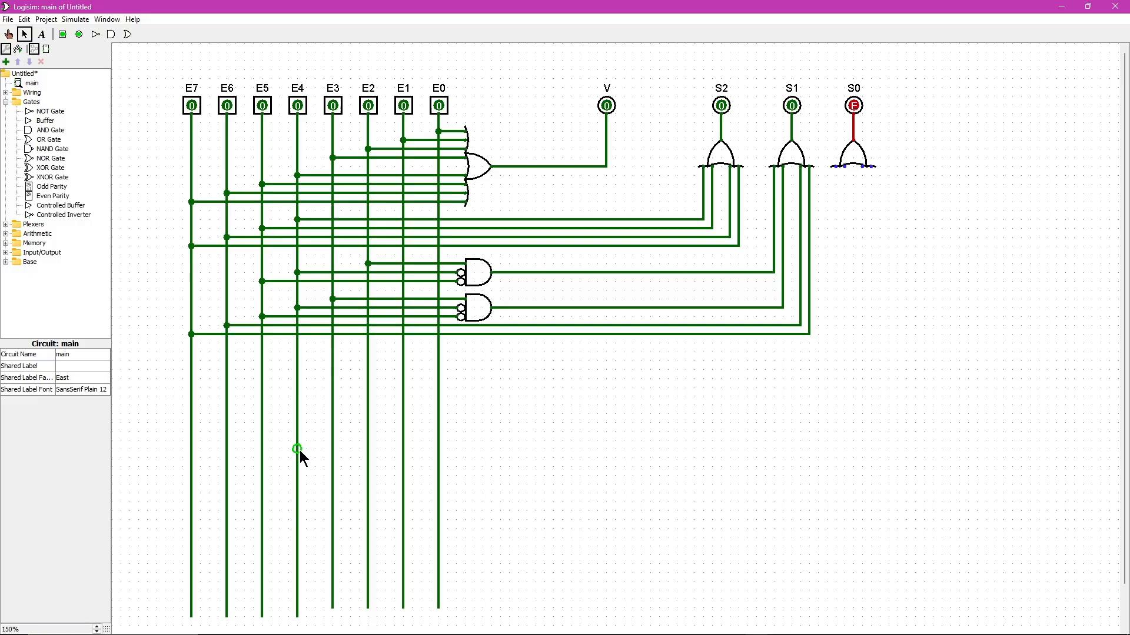
click(472, 308)
drag(484, 312, 484, 369)
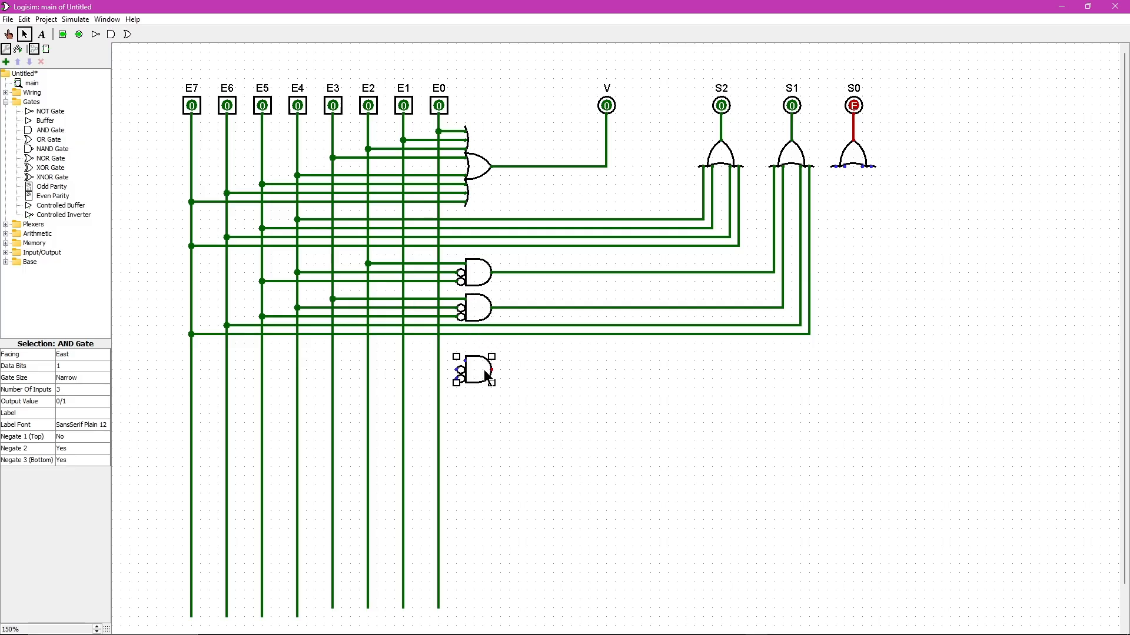
Set the new AND gate to 4 inputs and negate its fourth input
click(92, 390)
click(75, 414)
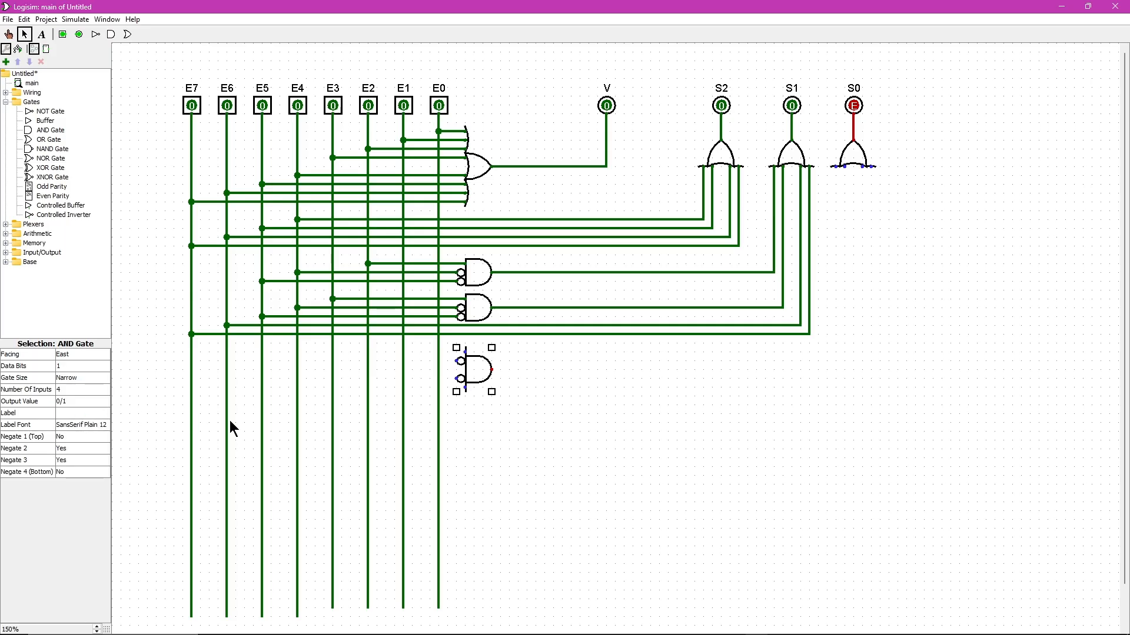
click(495, 470)
click(482, 376)
click(67, 473)
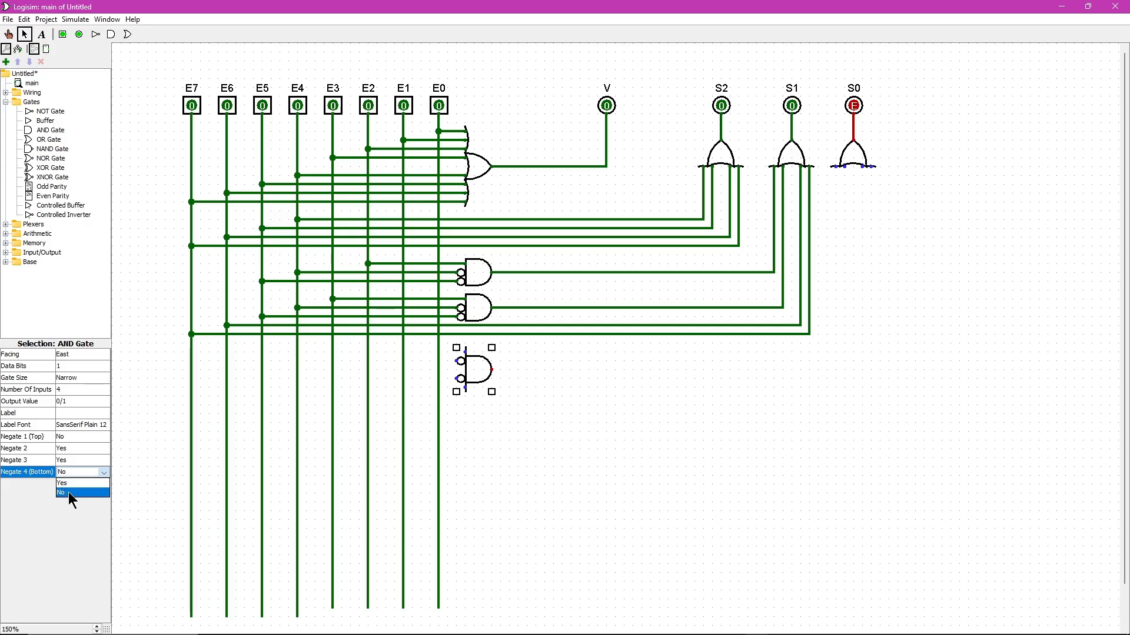
click(64, 483)
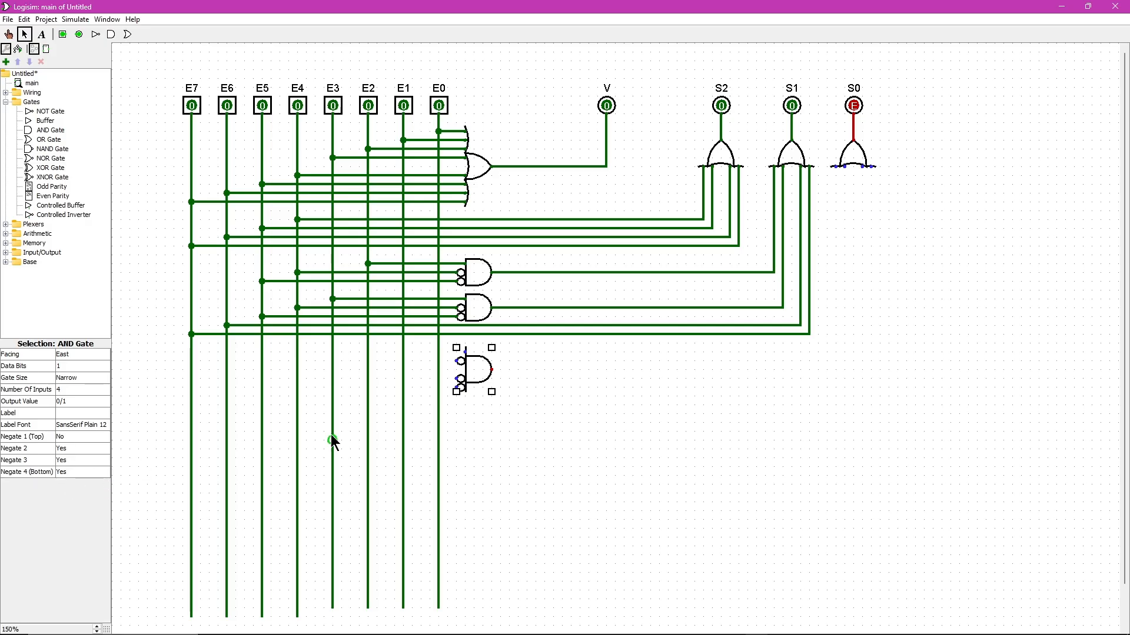
click(472, 448)
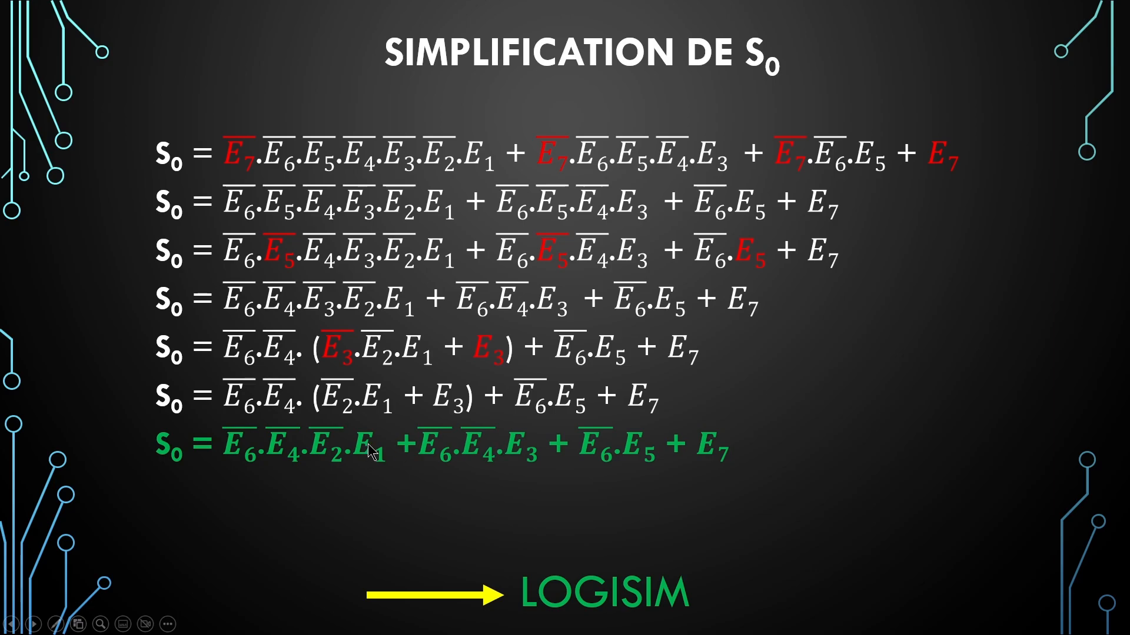
Wire the four-input AND gate's inputs to the E1, E2, E4 and E6 lines and its output to the S0 OR gate's first input
key(alt+Tab)
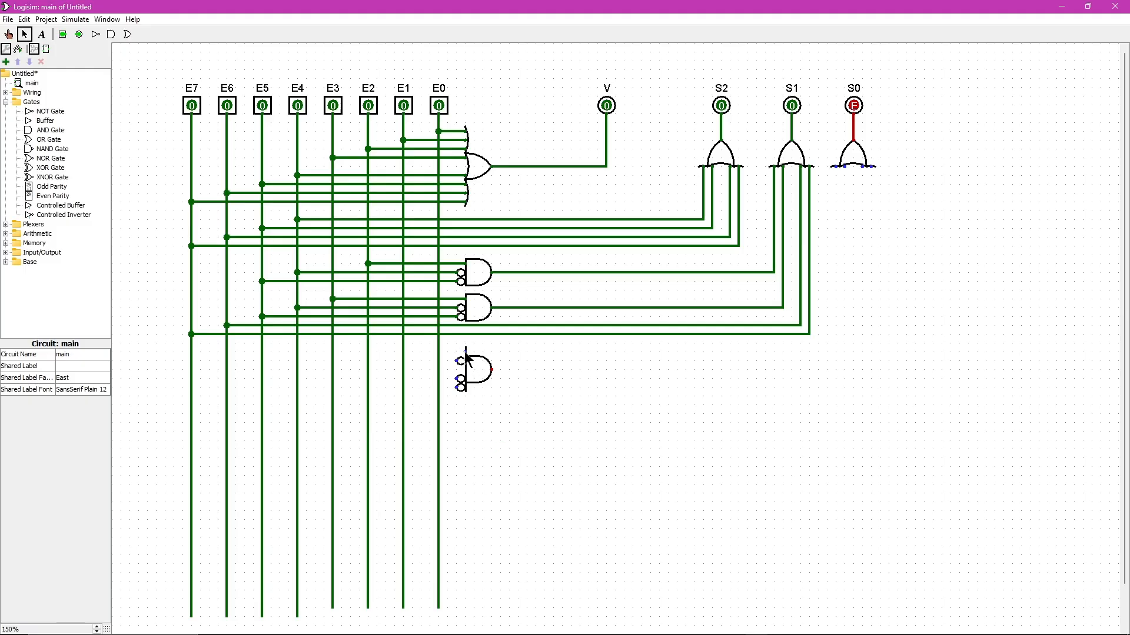
drag(464, 352, 431, 356)
drag(406, 353, 404, 353)
drag(461, 361, 368, 360)
drag(459, 379, 298, 379)
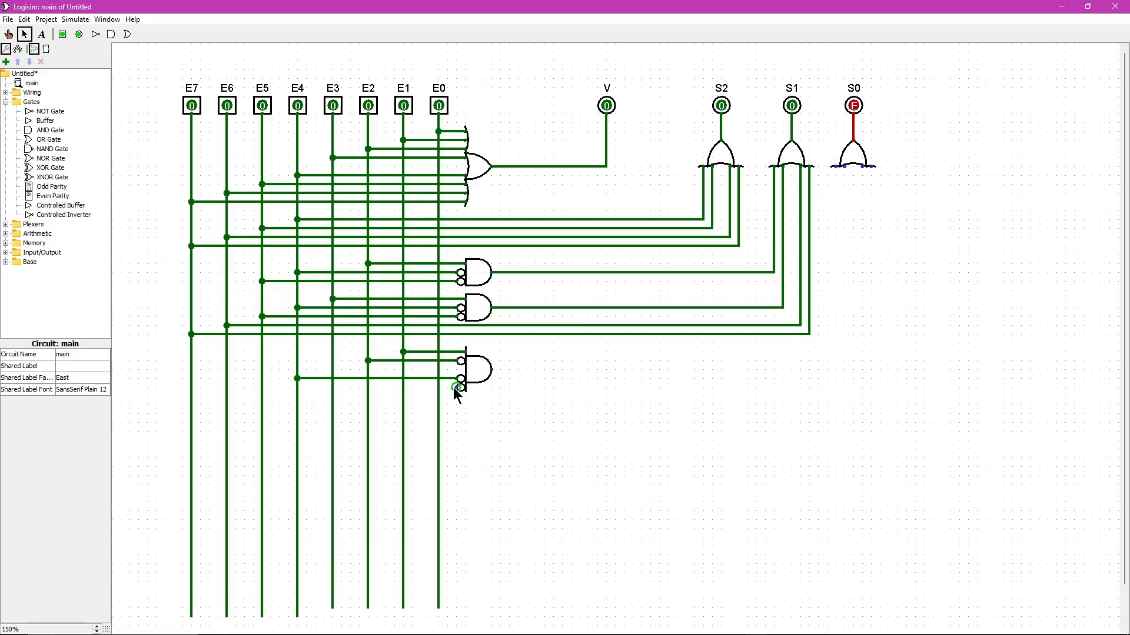
drag(457, 387, 227, 387)
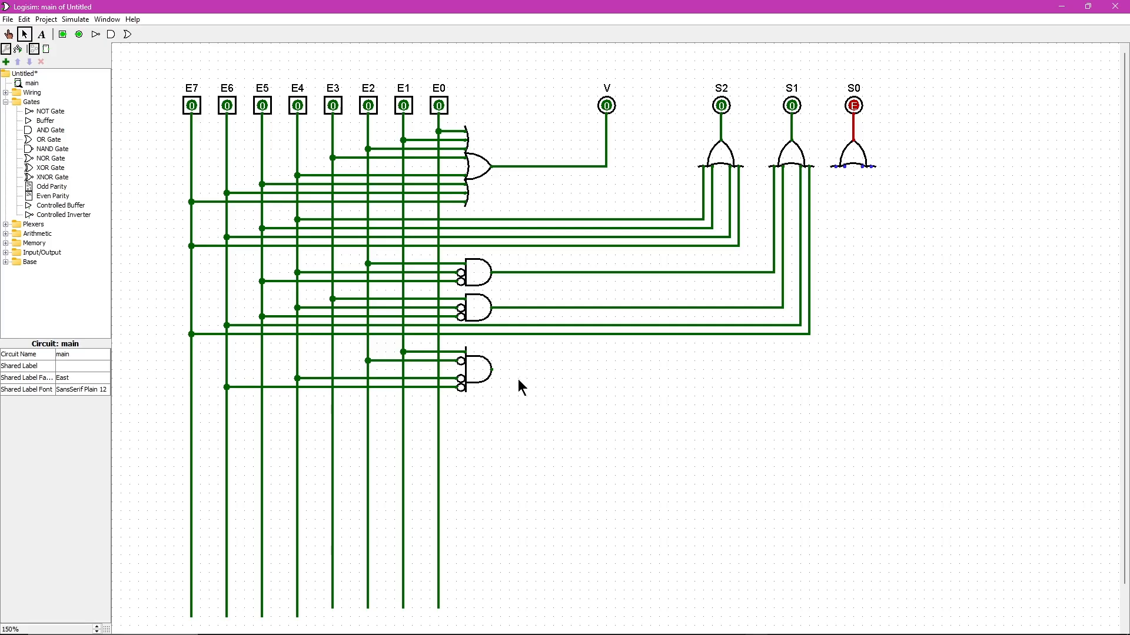
drag(491, 369, 839, 368)
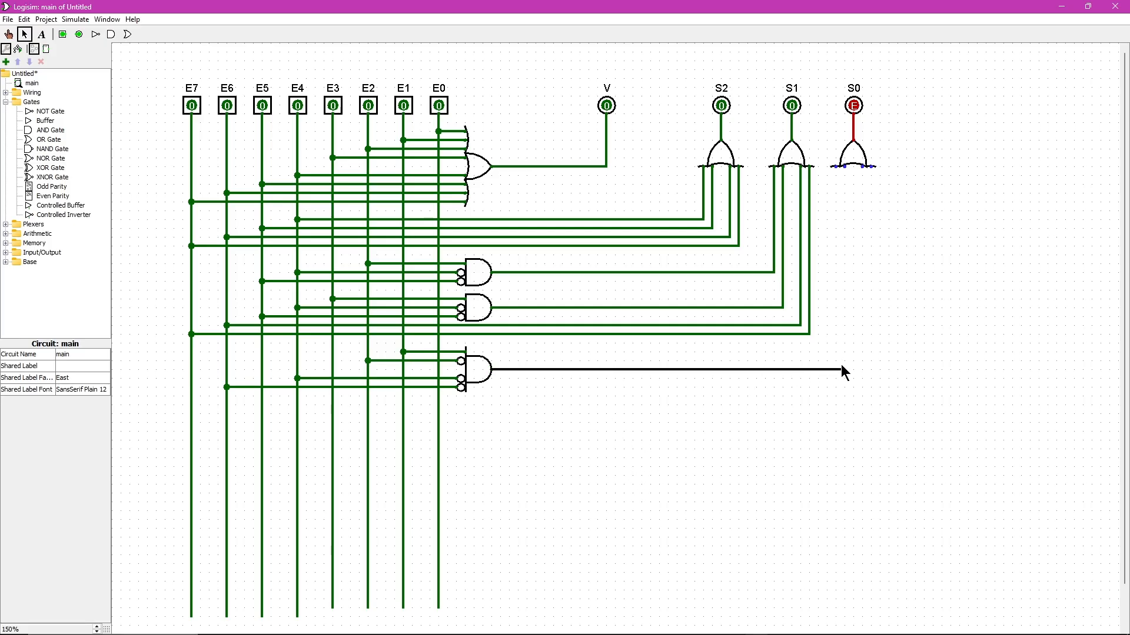
drag(844, 290, 840, 171)
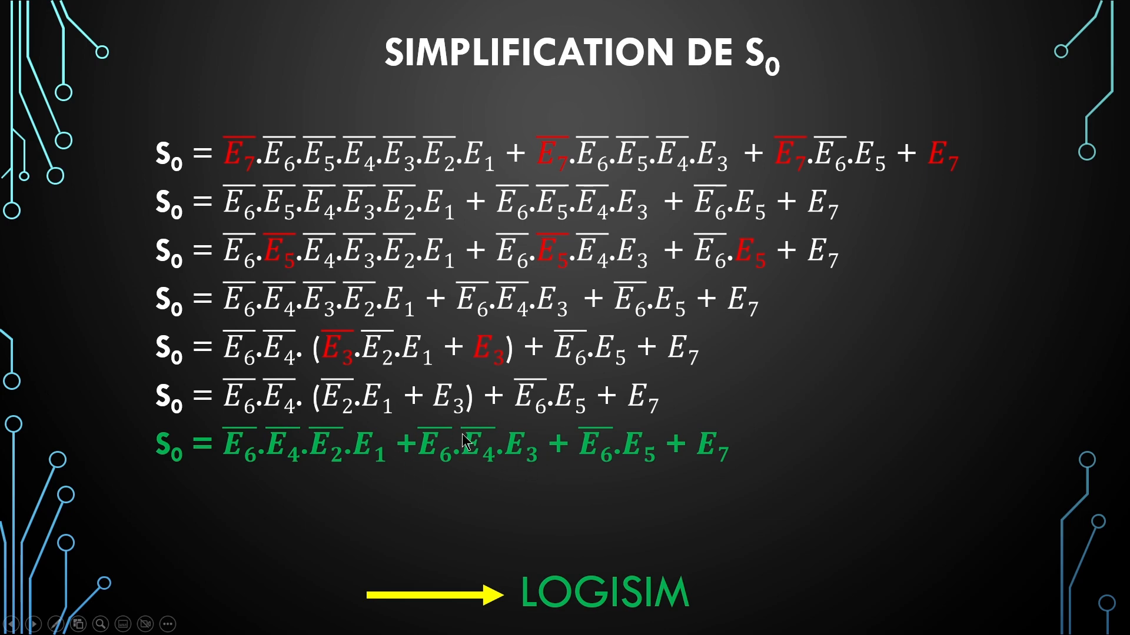
Duplicate the lower three-input AND gate and place the copy below the four-input gate
key(alt+Tab)
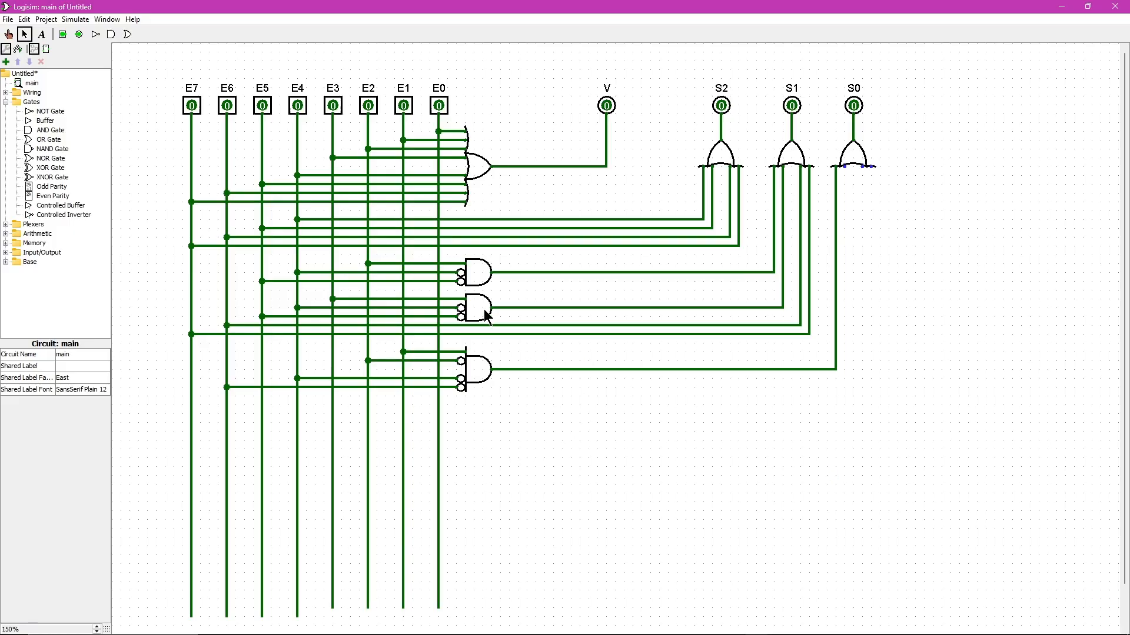
click(486, 317)
key(ctrl+d)
drag(496, 320, 488, 419)
Wire the new AND gate's inputs to the E3, E4 and E6 lines, checking them against the S0 equation's second term
key(alt+Tab)
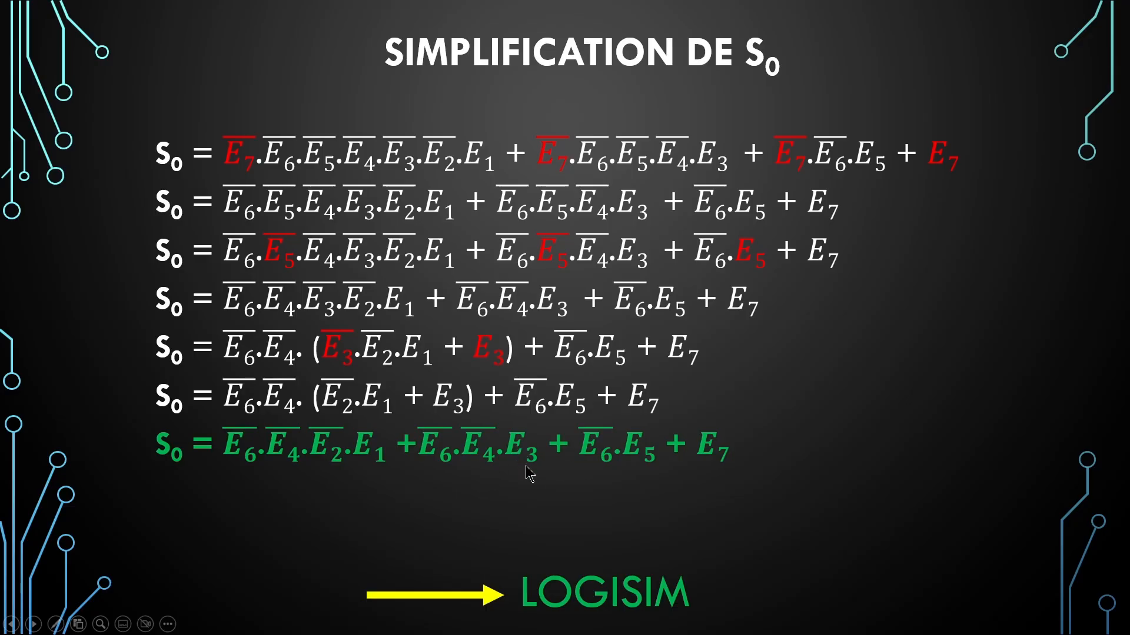
key(alt+Tab)
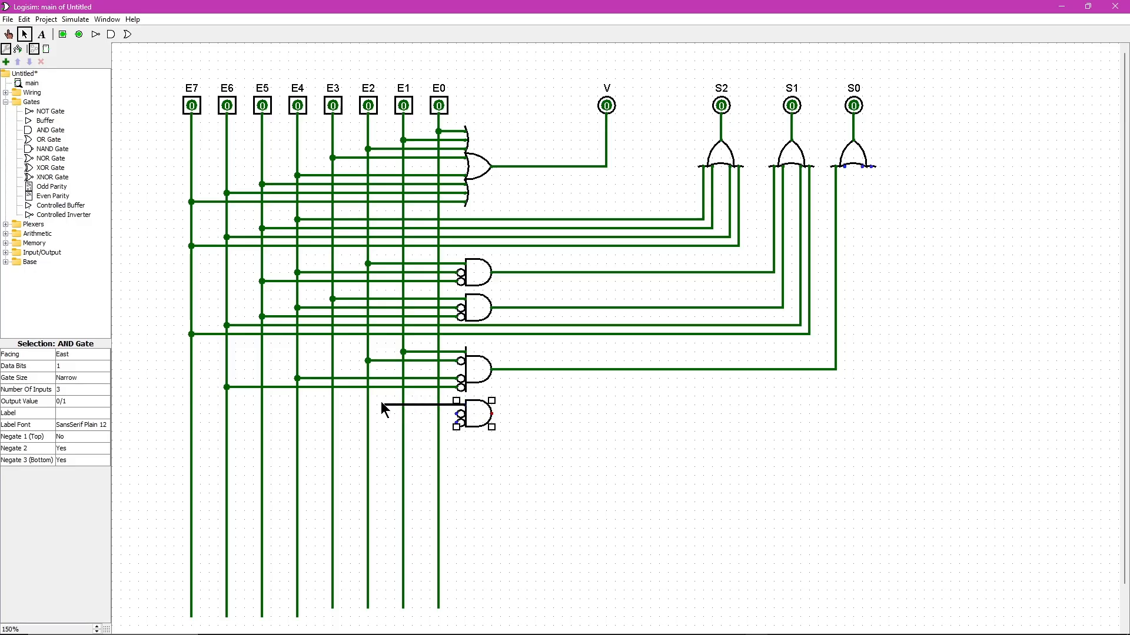
drag(340, 406, 333, 404)
key(alt+Tab)
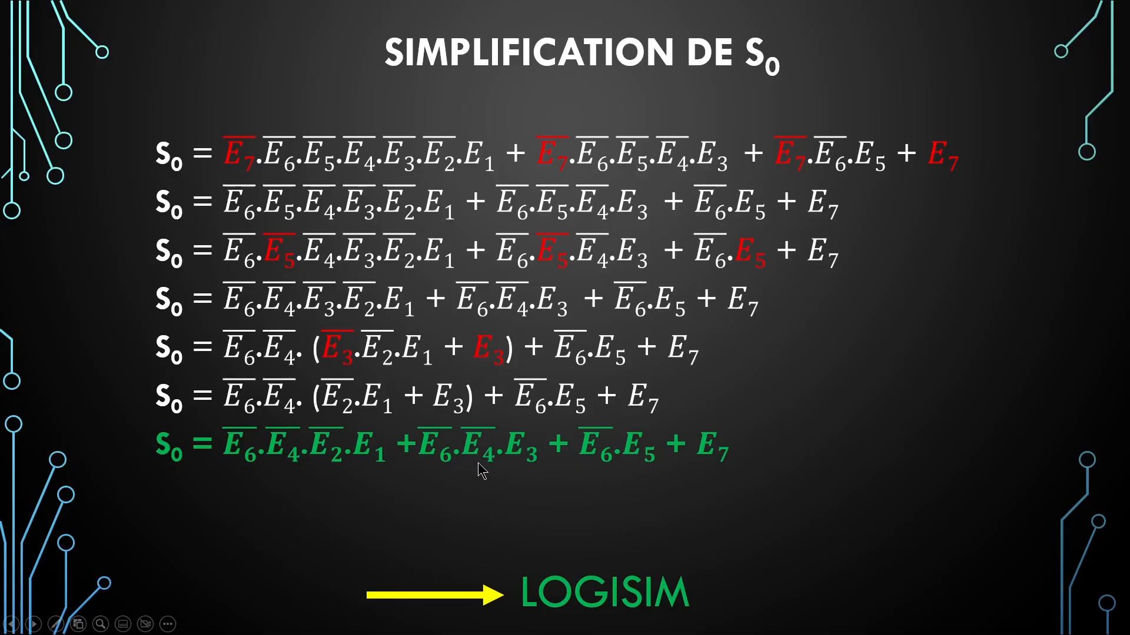
key(alt+Tab)
drag(455, 413, 297, 414)
drag(456, 423, 366, 422)
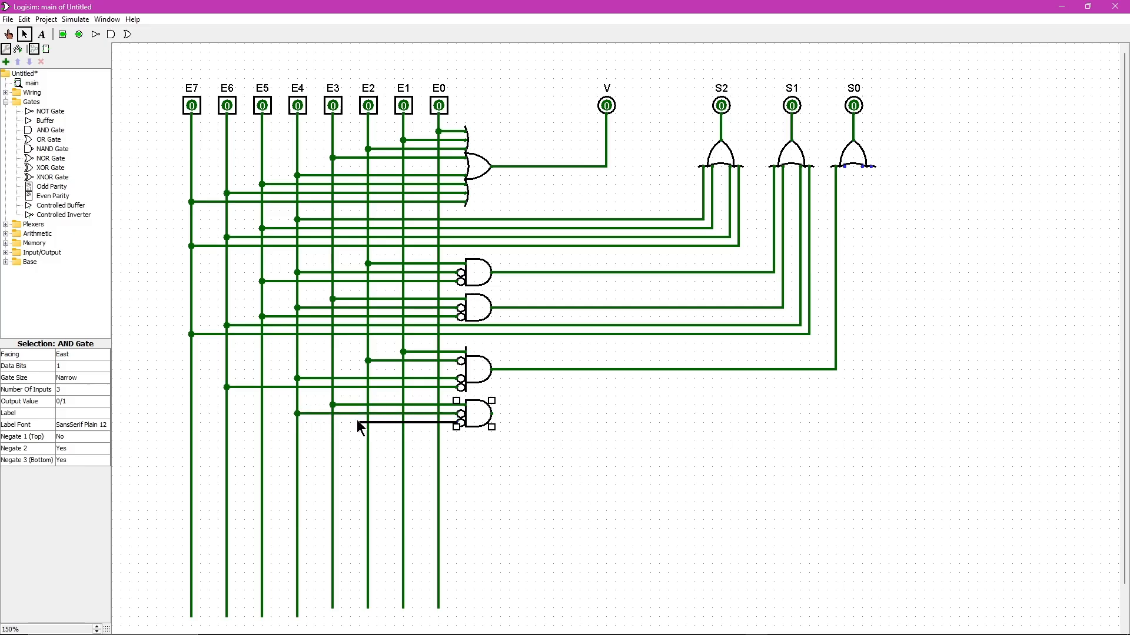
drag(229, 422, 228, 422)
Recheck the S0 equation and wire the new AND gate's output to the S0 OR gate's second input
key(alt+Tab)
key(alt+Tab)
drag(492, 413, 849, 170)
Check the third term of the S0 equation and place another copy of the three-input AND gate below the last one
key(alt+Tab)
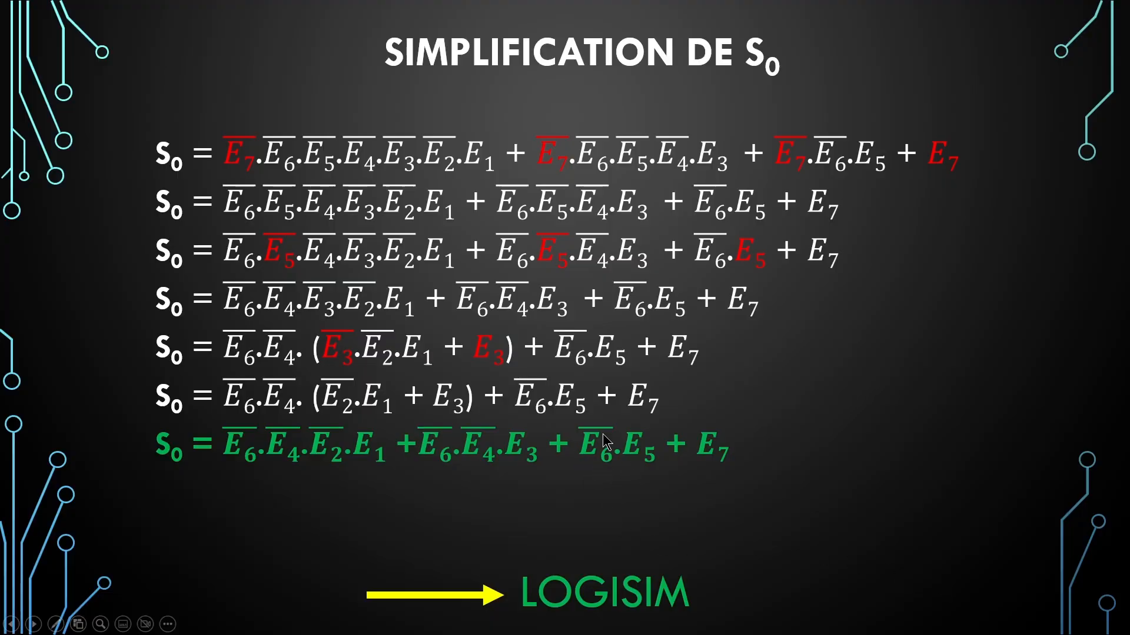
key(alt+Tab)
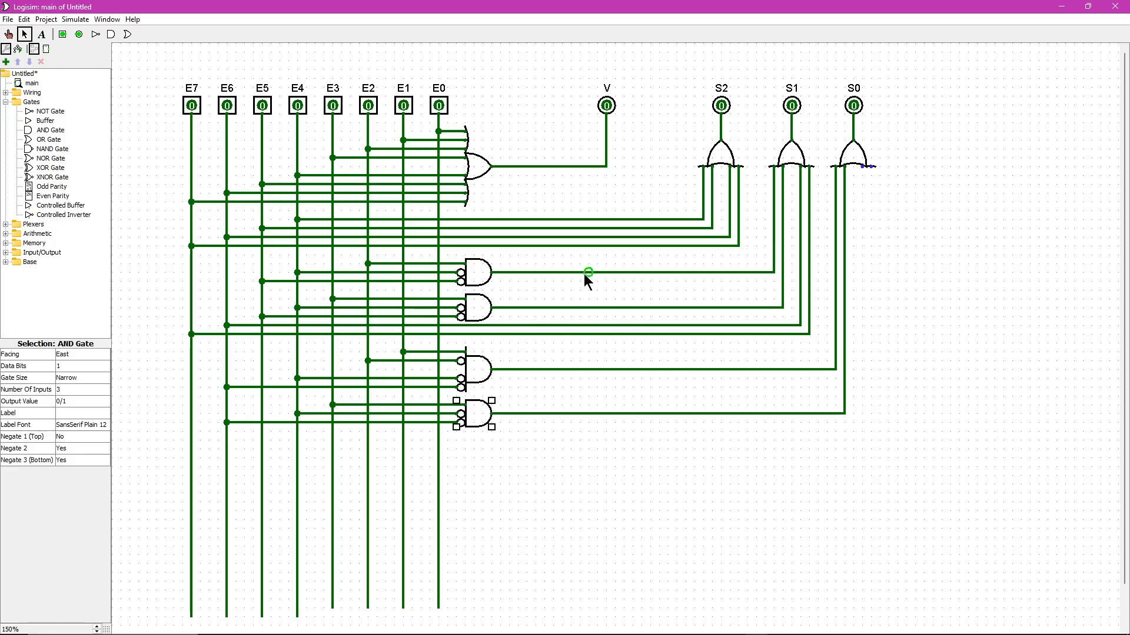
click(479, 280)
key(ctrl+d)
drag(492, 280, 481, 443)
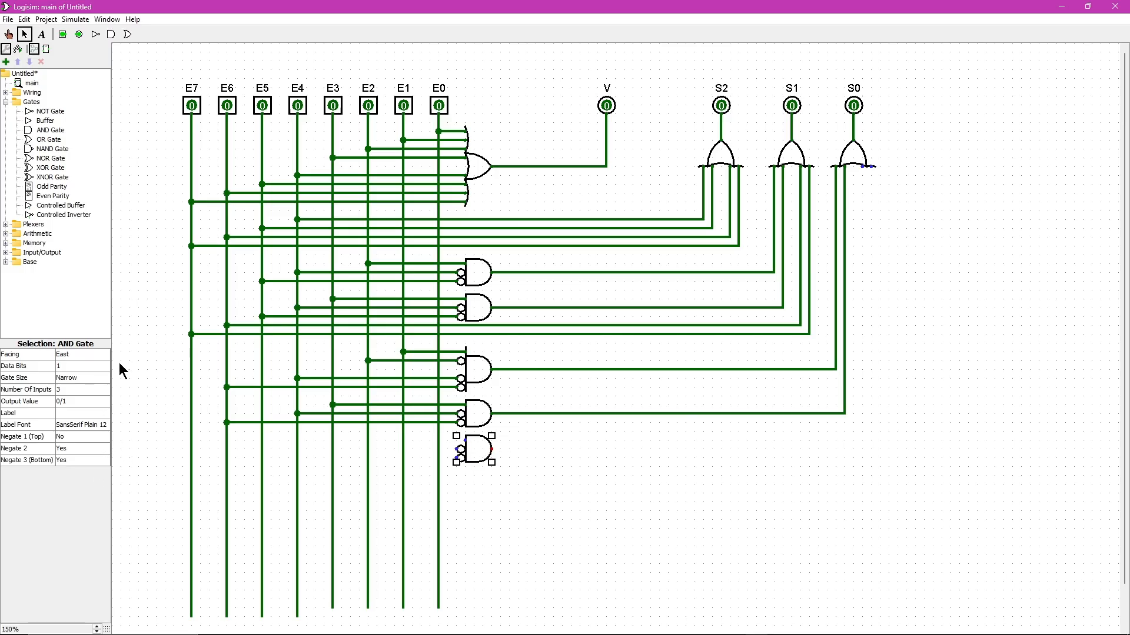
Reduce the copied AND gate to 2 inputs and wire them to the E5 and E6 lines, following the S0 equation's third term
click(70, 390)
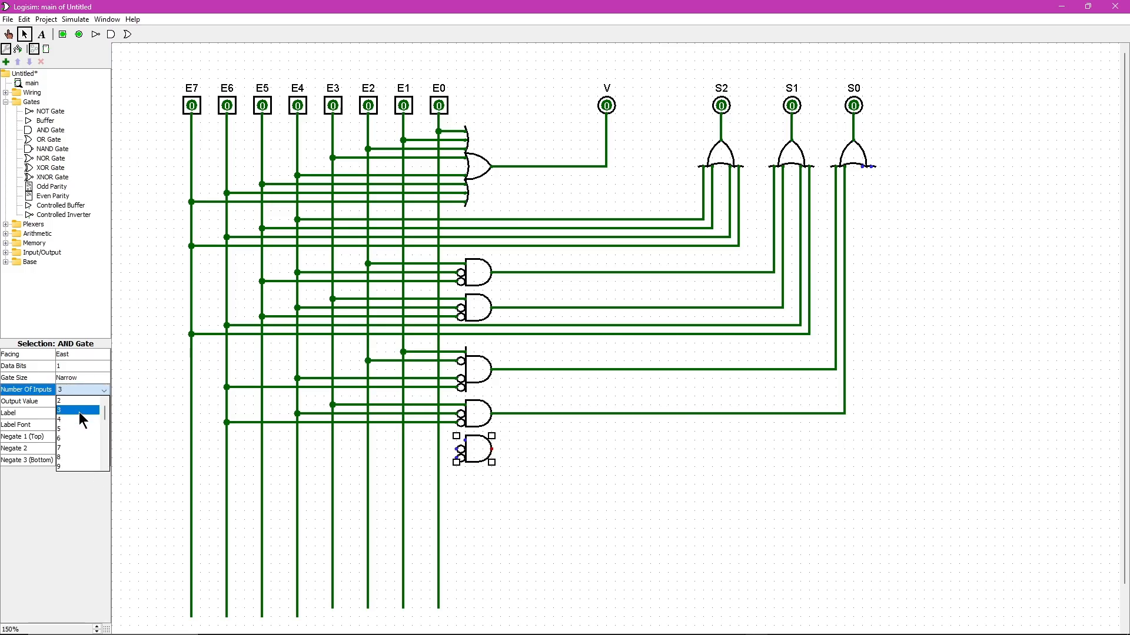
click(61, 401)
click(546, 460)
key(alt+Tab)
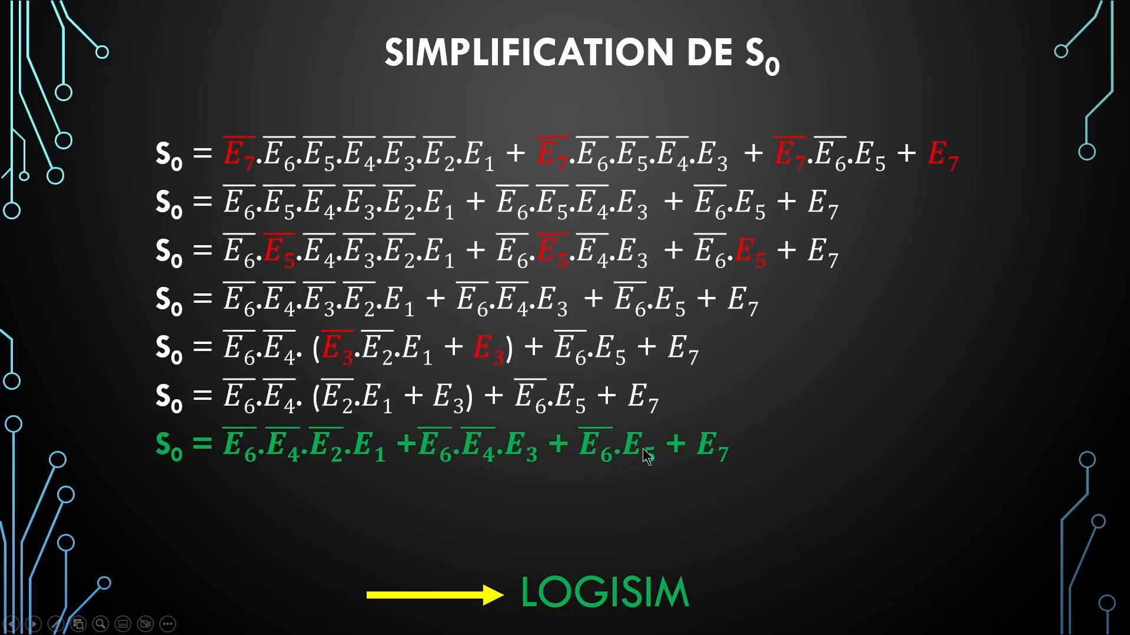
key(alt+Tab)
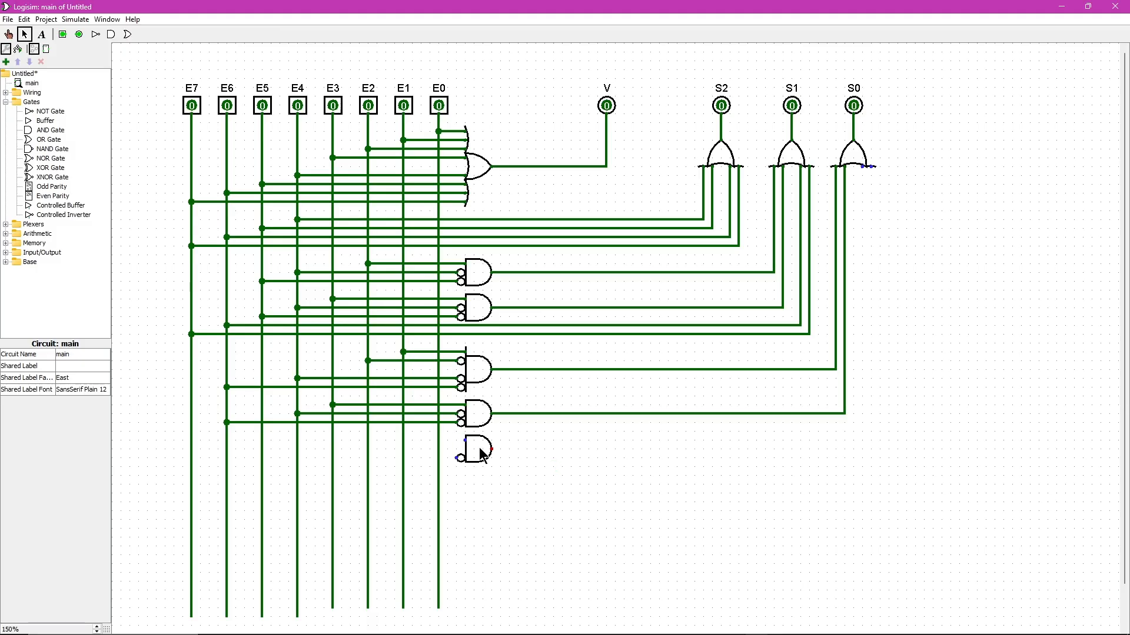
drag(466, 442, 262, 441)
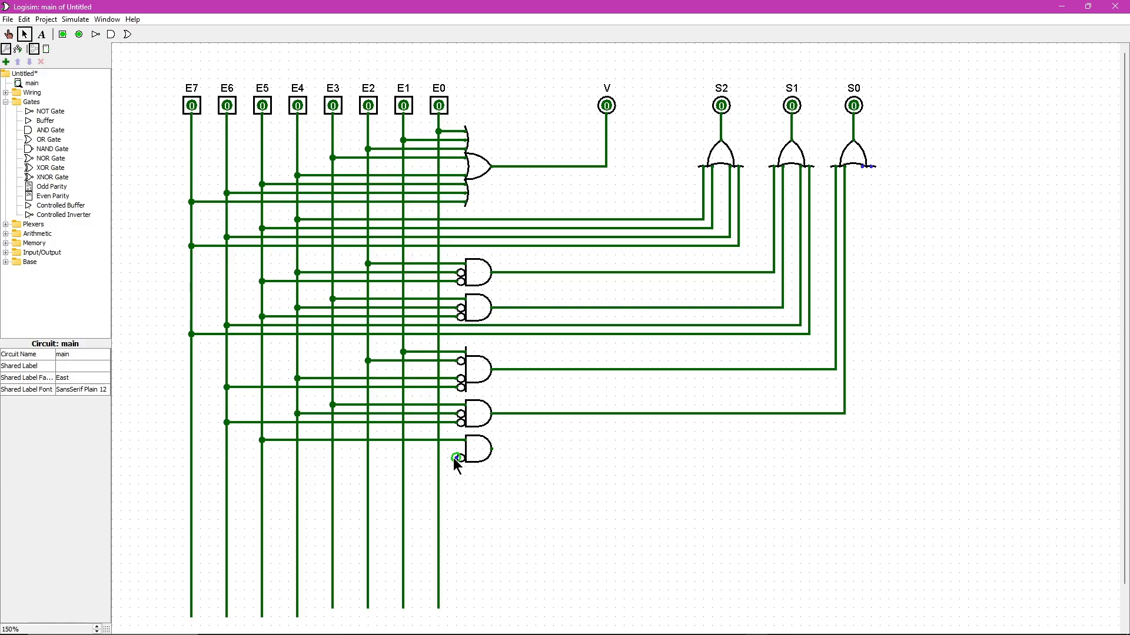
drag(456, 458, 227, 457)
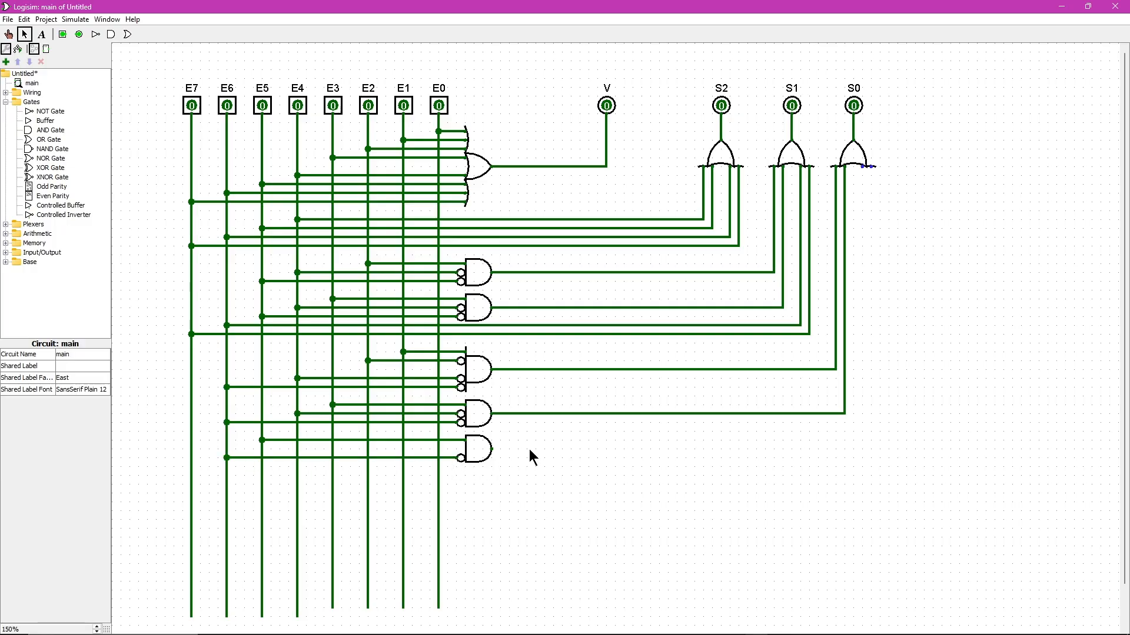
Wire the two-input AND gate's output to the S0 OR gate's third input and the E7 line to its fourth input
drag(492, 449, 863, 169)
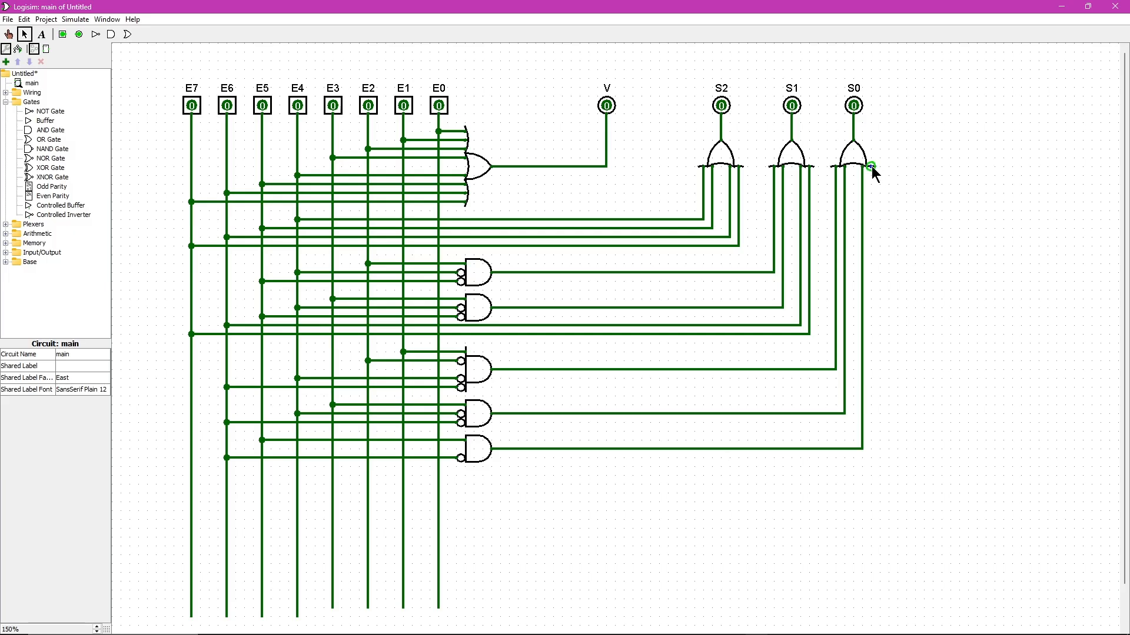
drag(870, 166, 388, 469)
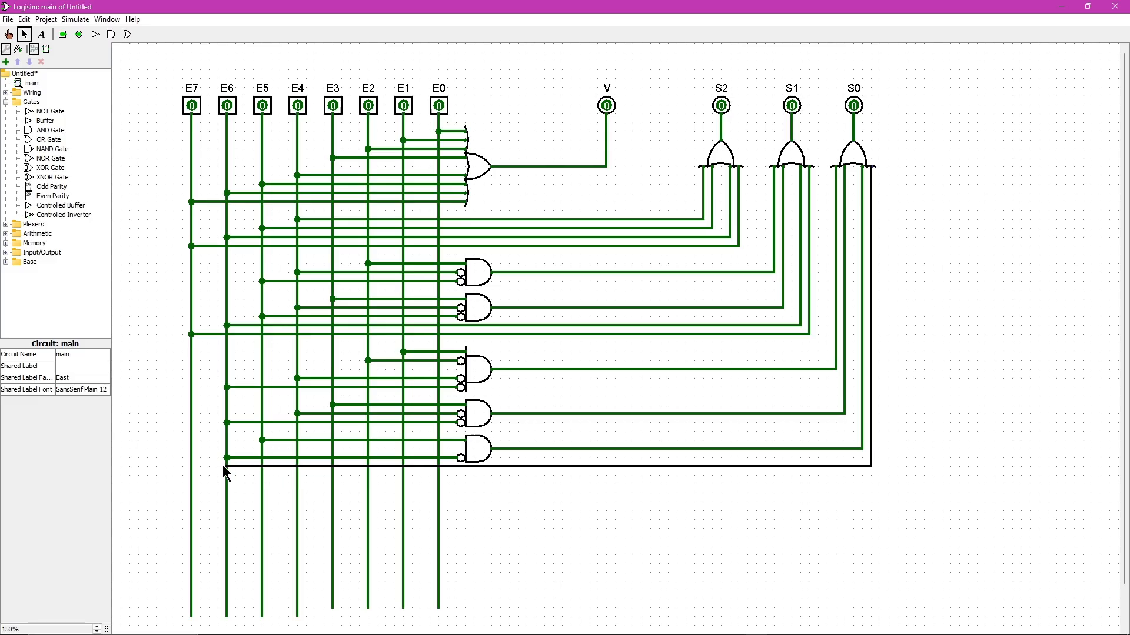
drag(195, 465, 191, 465)
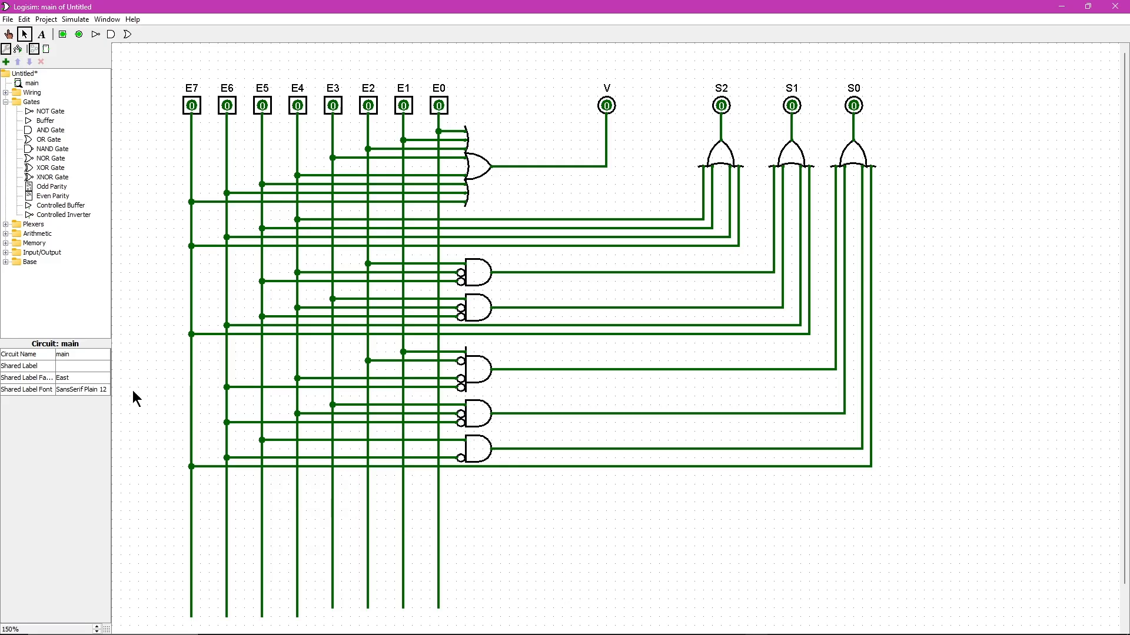
Delete the unused lower wire ends of all eight input lines, from E0 through E7
click(438, 529)
key(Delete)
click(404, 537)
key(Delete)
click(367, 548)
key(Delete)
click(333, 548)
key(Delete)
click(297, 553)
key(Delete)
click(260, 555)
key(Delete)
click(228, 553)
key(Delete)
click(192, 553)
key(Delete)
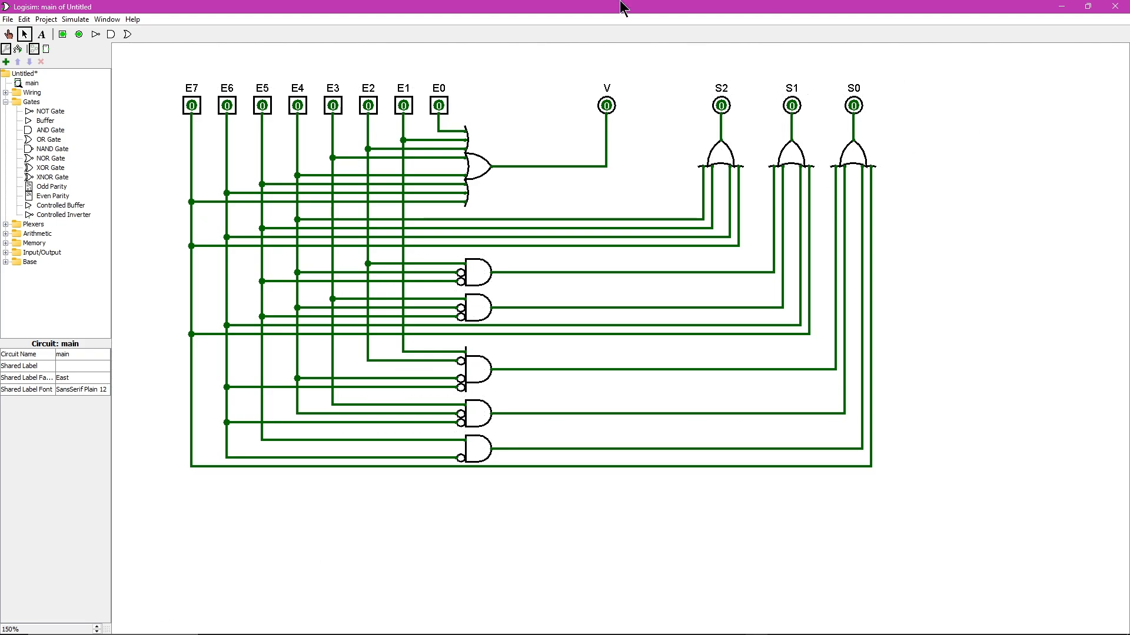
Test inputs E0 and E1 with the Poke tool by setting each alone to 1, and both together
click(9, 35)
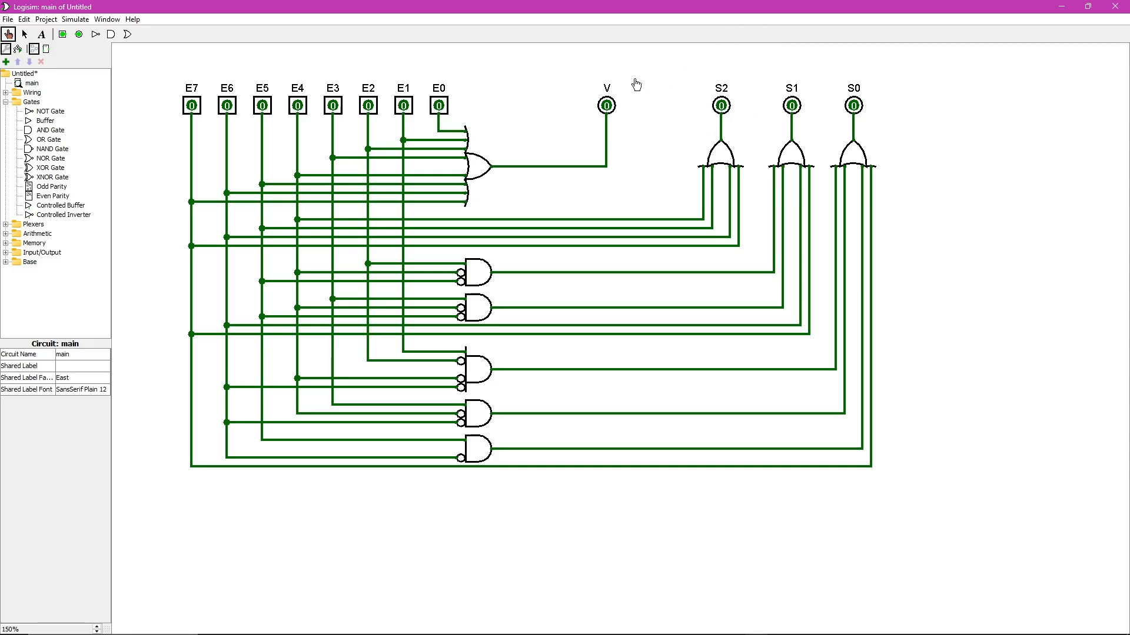
click(439, 106)
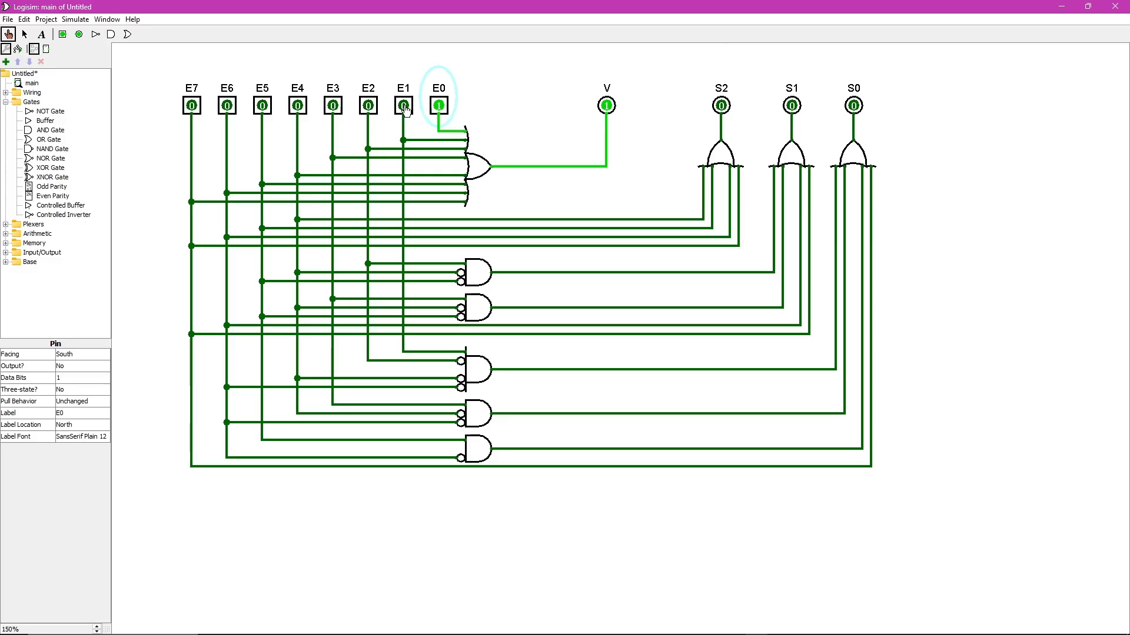
click(439, 106)
click(403, 106)
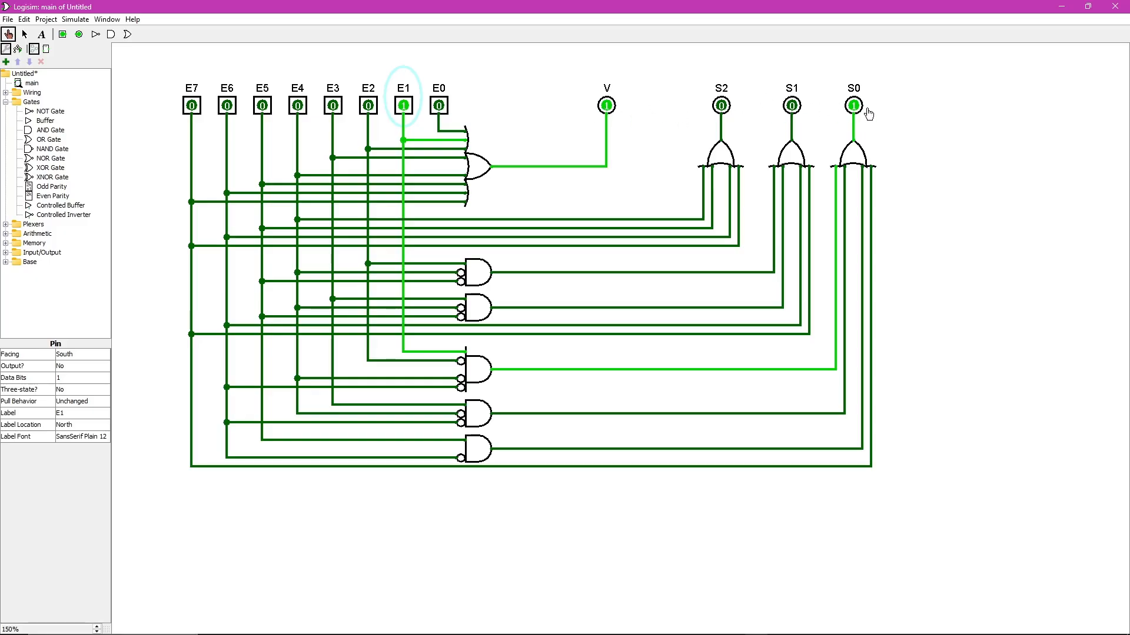
click(440, 107)
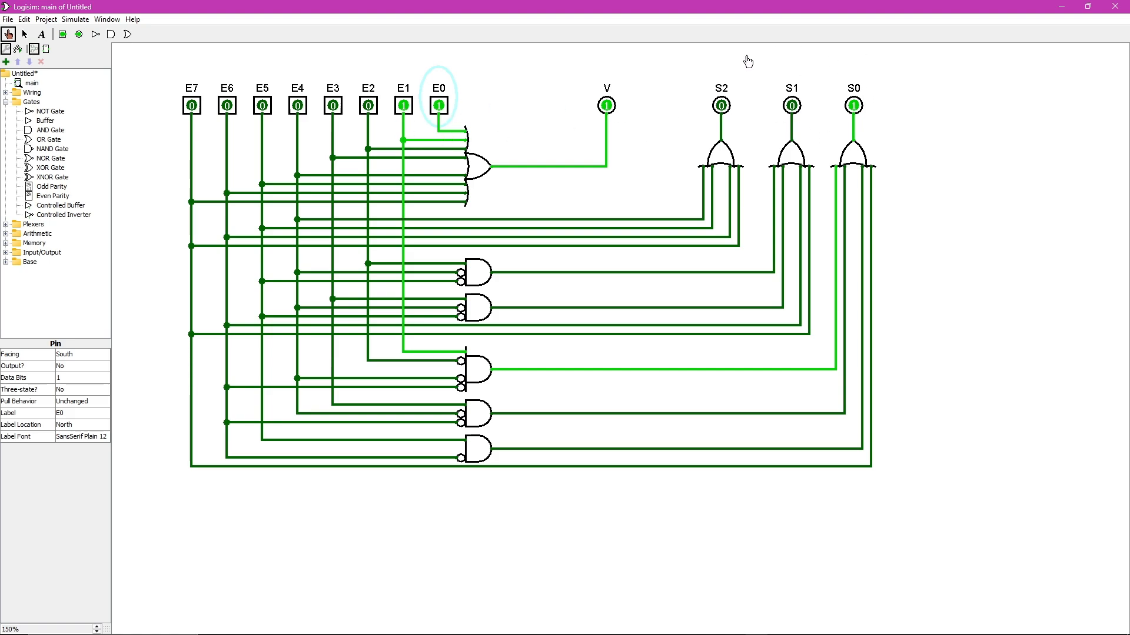
Set E2 to 1 and toggle E1 and E0 to test E2's priority, leaving both at 1
click(368, 106)
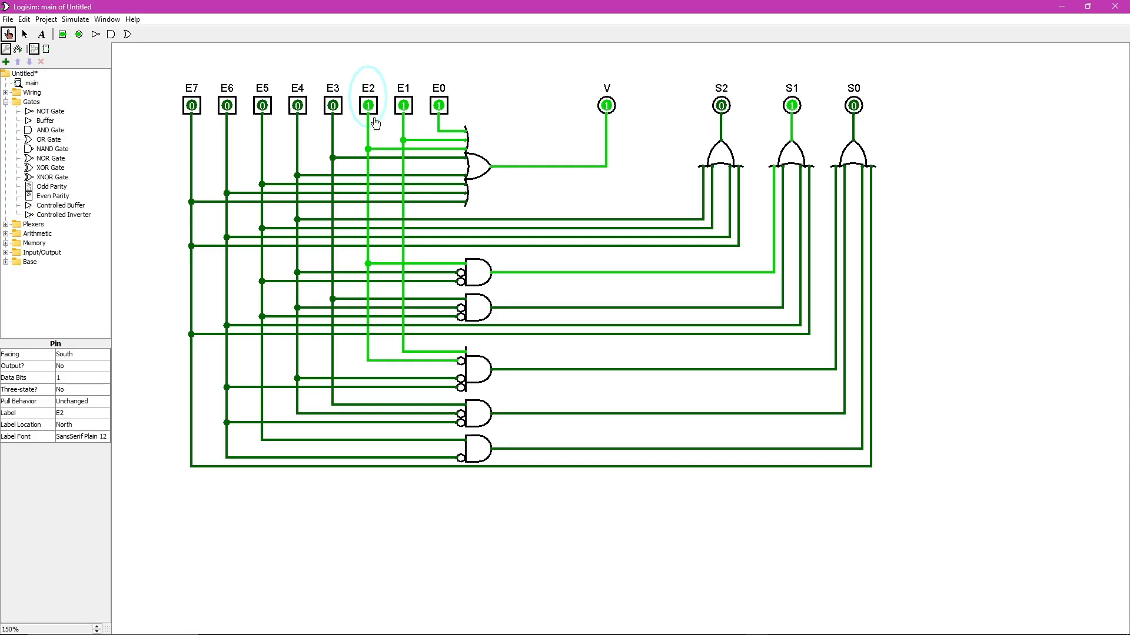
click(404, 107)
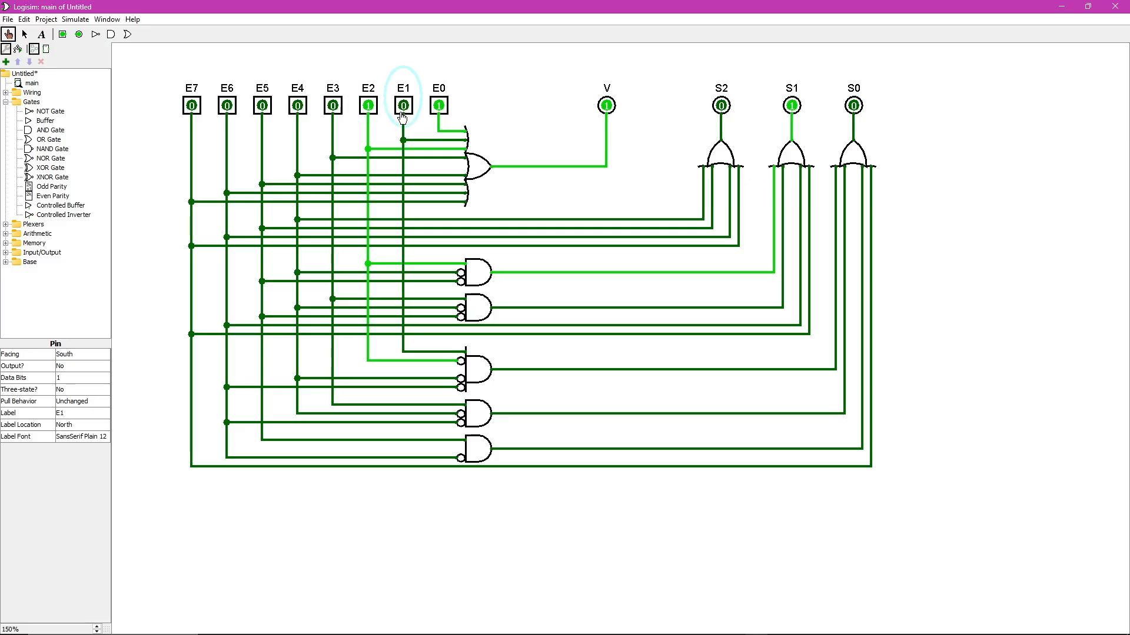
click(439, 107)
click(440, 107)
click(441, 107)
click(406, 107)
click(440, 112)
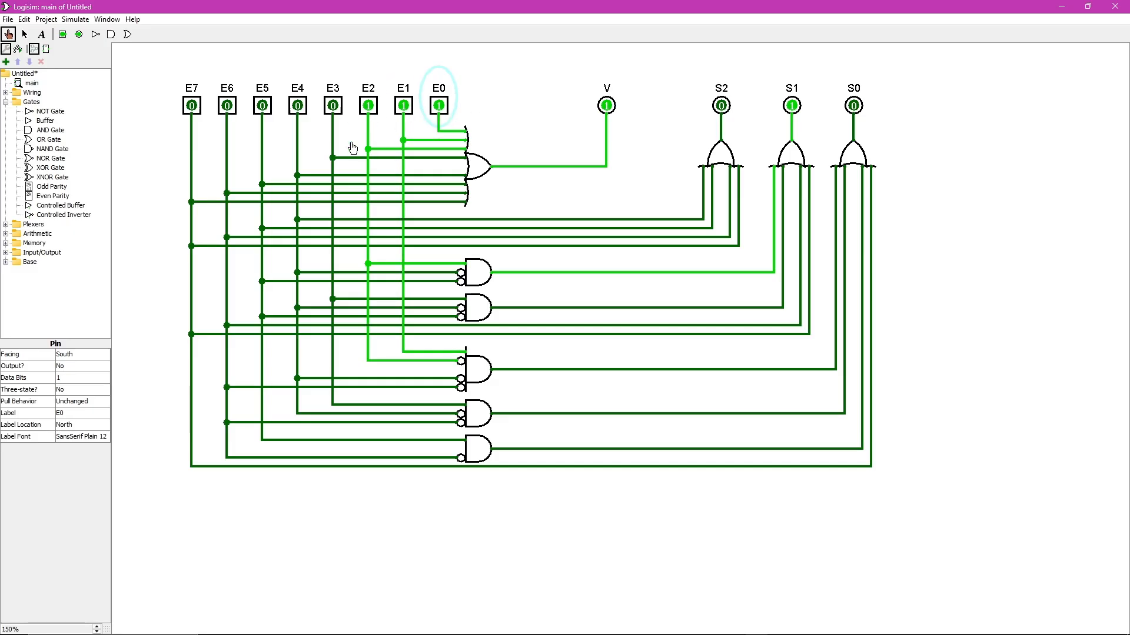
Set E3 to 1 and toggle E2, E1 and E0 to test E3's priority, leaving all three at 1
click(334, 107)
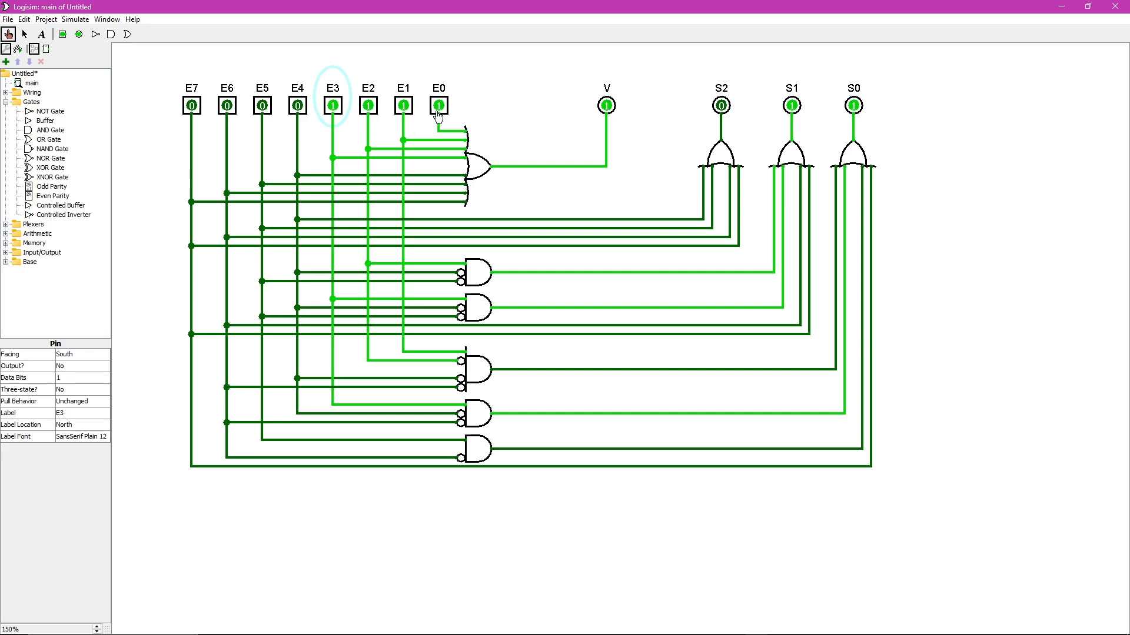
click(368, 106)
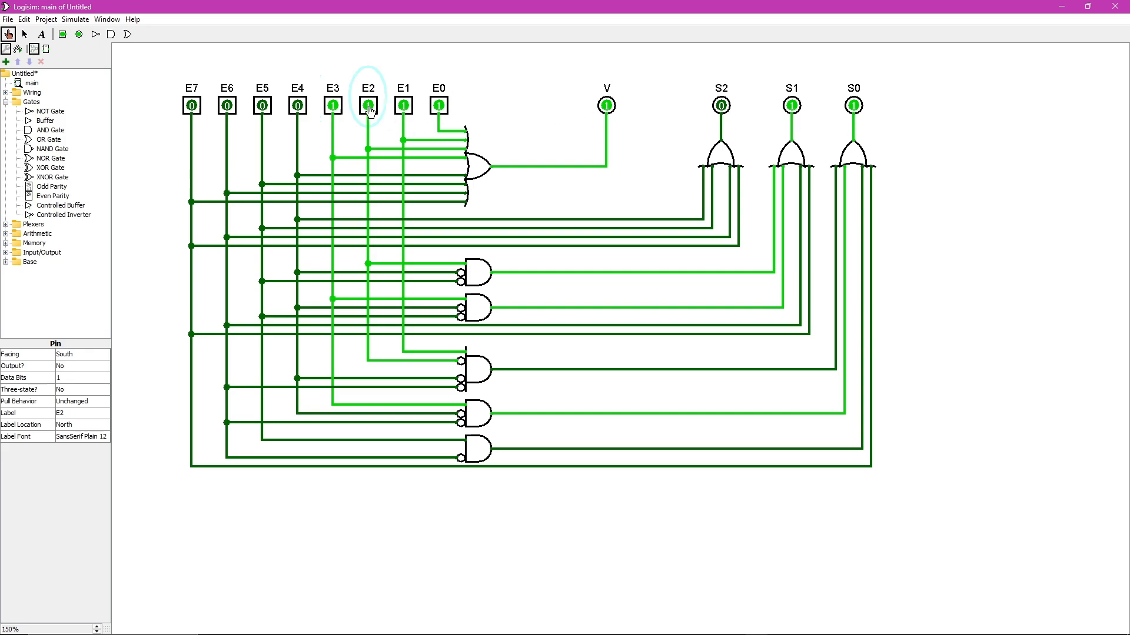
click(403, 106)
click(439, 106)
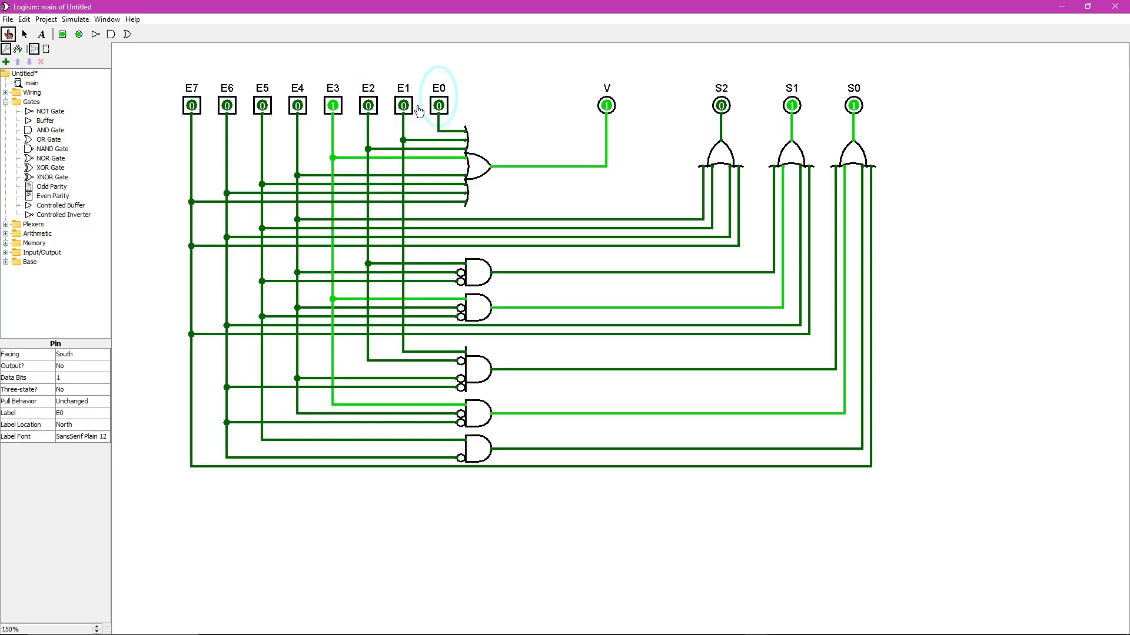
click(403, 107)
click(367, 107)
click(406, 107)
click(439, 107)
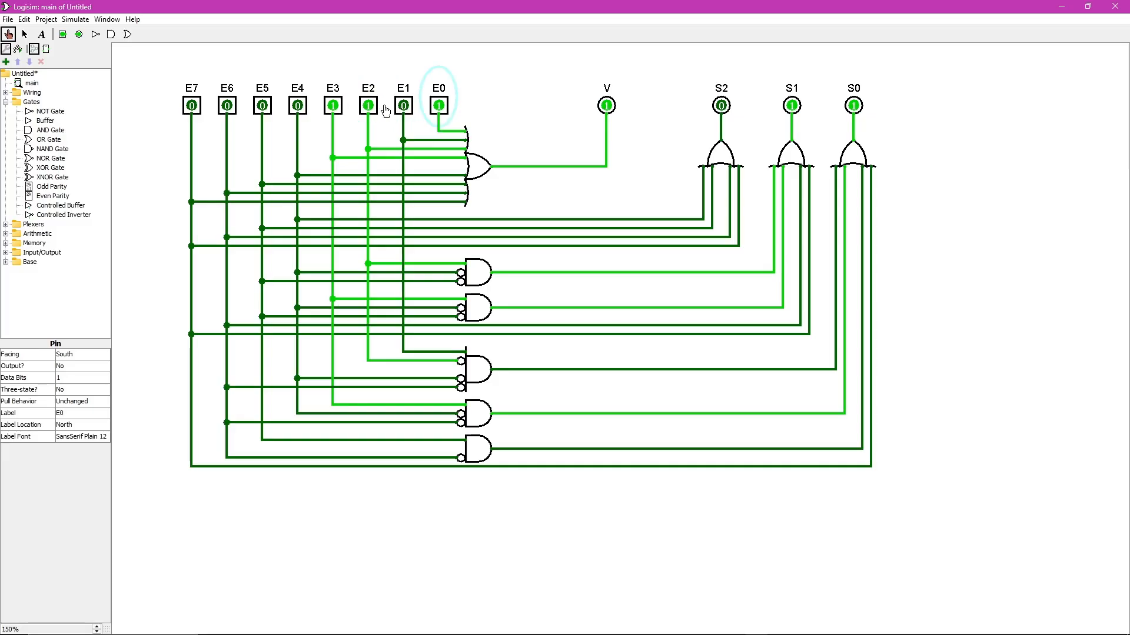
click(404, 107)
Set E4 to 1 and toggle E3, E2 and E1 to test E4's priority, leaving them at 1
click(298, 107)
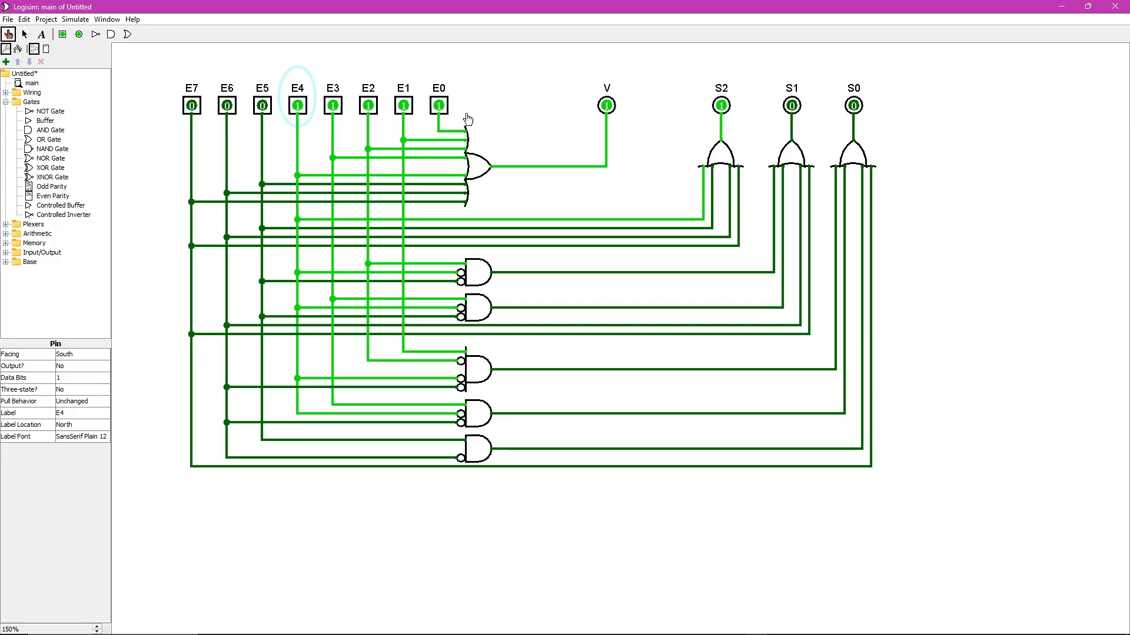
click(333, 108)
click(369, 108)
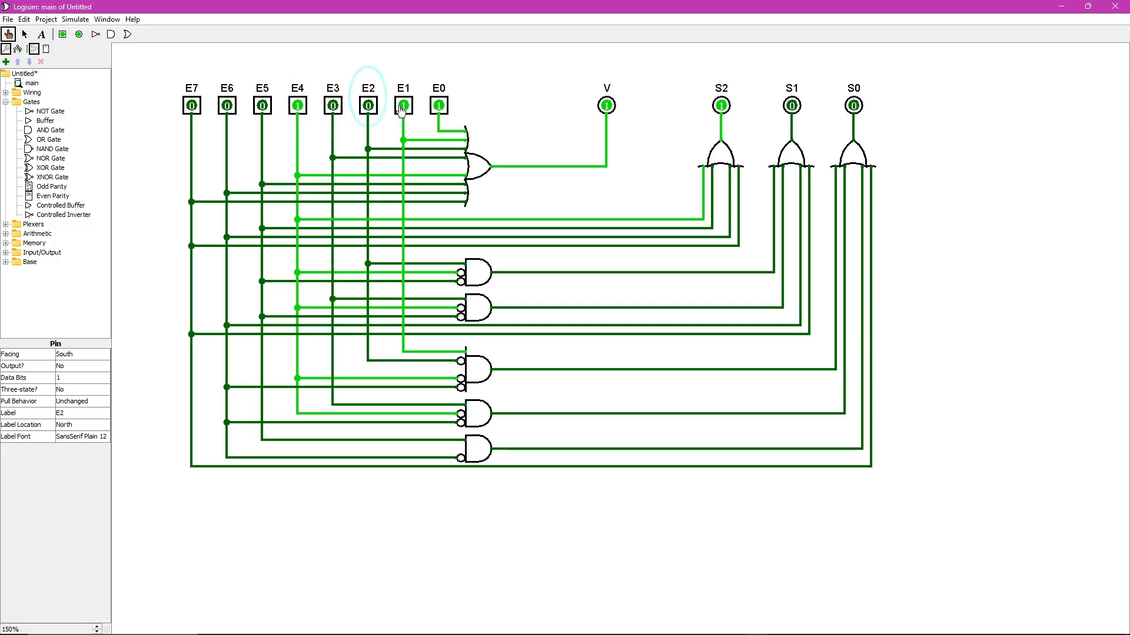
click(405, 108)
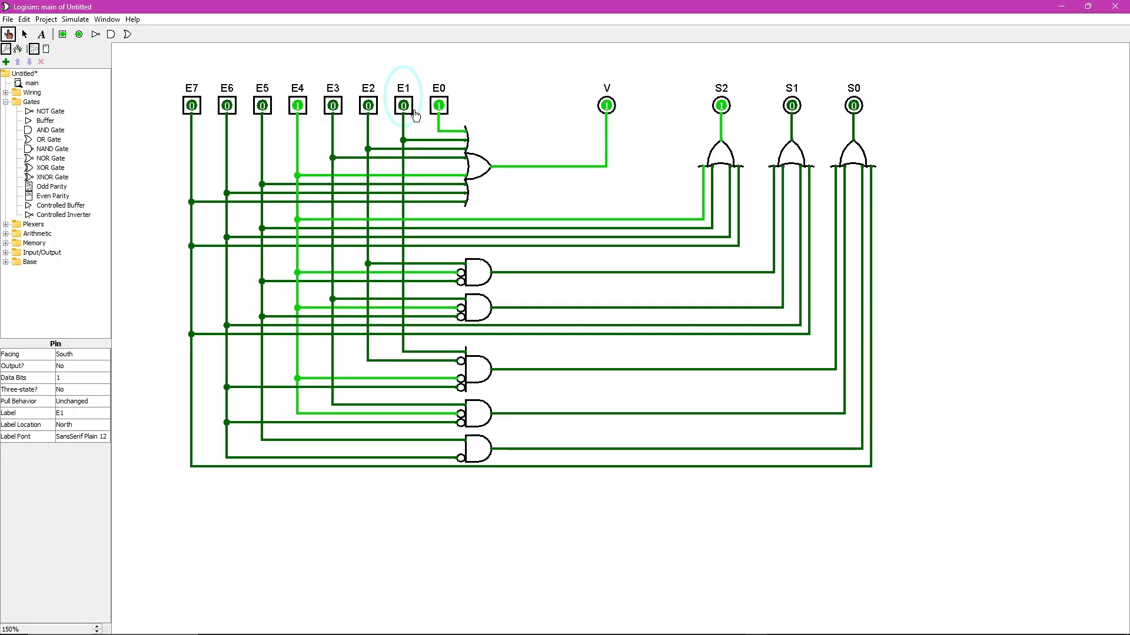
click(369, 109)
click(334, 108)
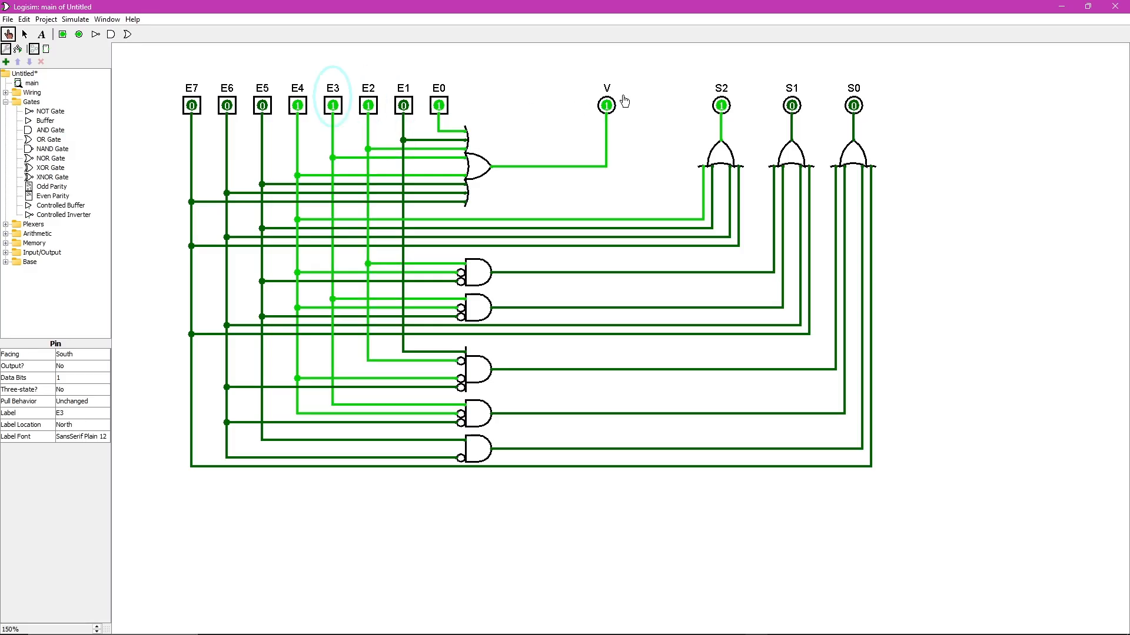
click(405, 109)
Set E5 to 1 and toggle E3 and E2 to test E5's priority, leaving both at 1
click(263, 107)
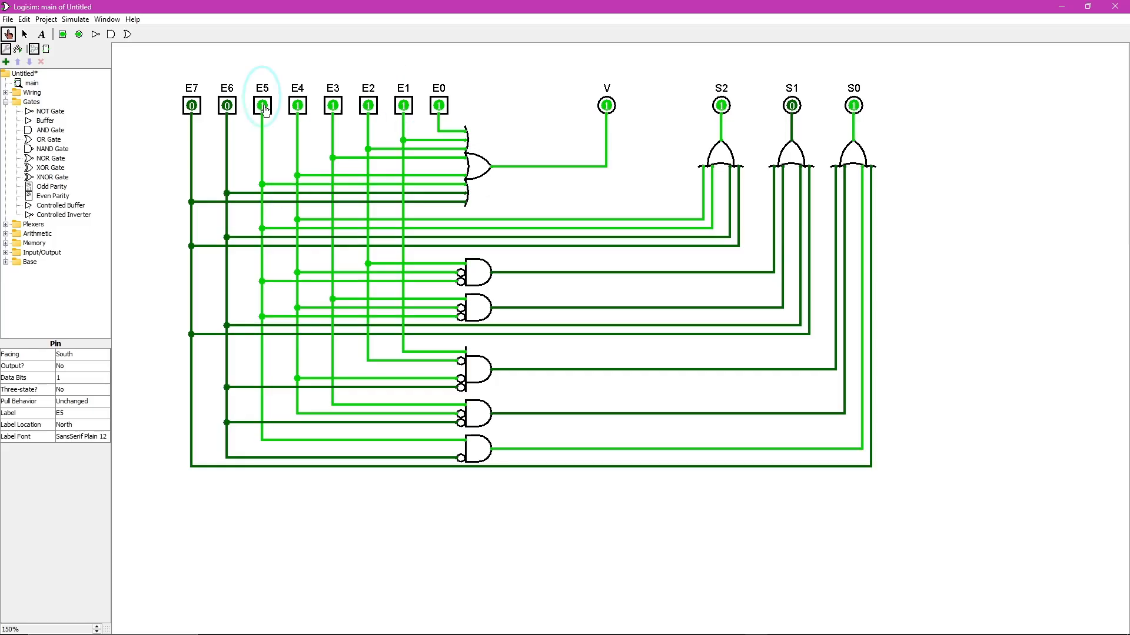
click(338, 107)
click(371, 108)
click(333, 107)
click(371, 109)
Set E6 and E7 to 1, and test E7's priority by setting E6, E4, E3, E2 and E0 to 0
click(229, 107)
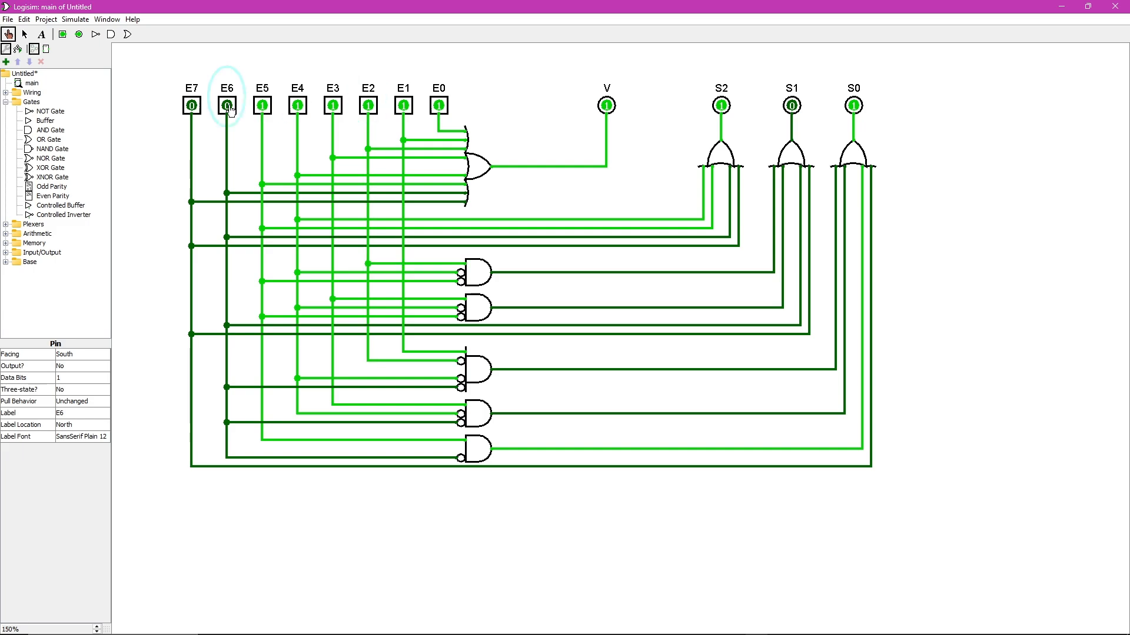
click(194, 109)
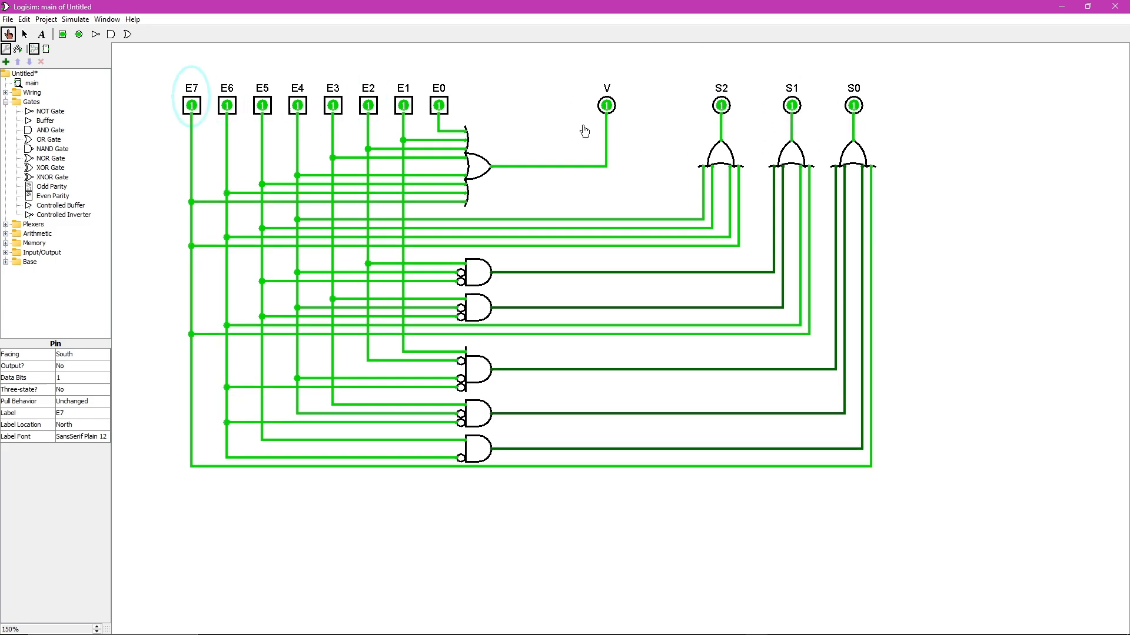
click(228, 107)
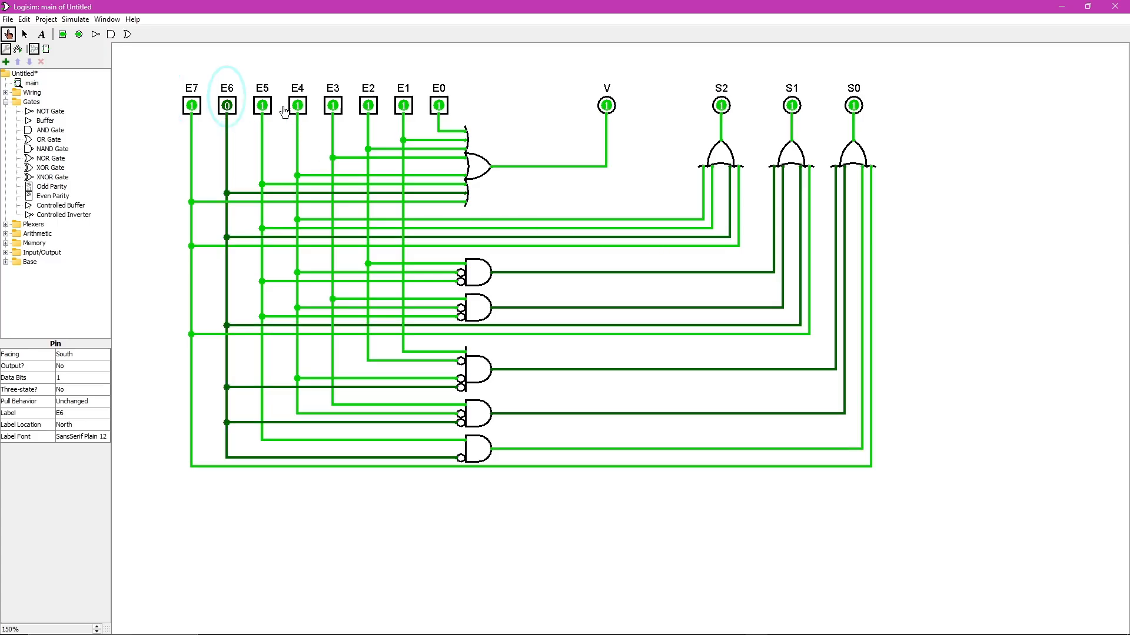
click(335, 109)
click(368, 107)
click(298, 108)
click(439, 107)
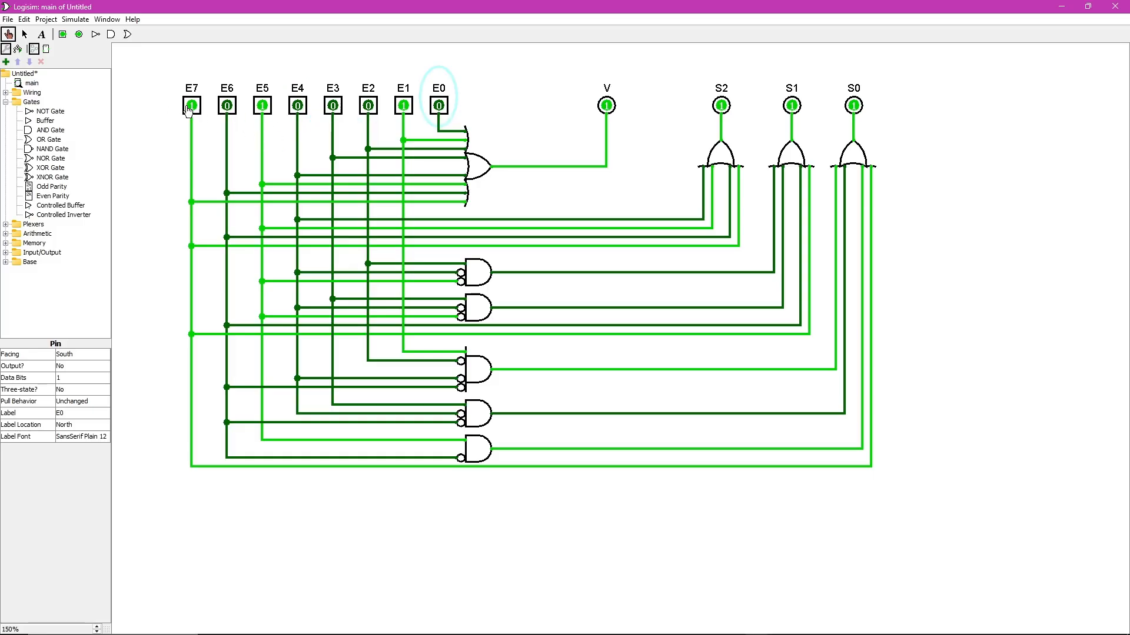
Return E6, E4, E3, E2 and E0 to 1 so that the outputs can be checked with every input active
click(368, 108)
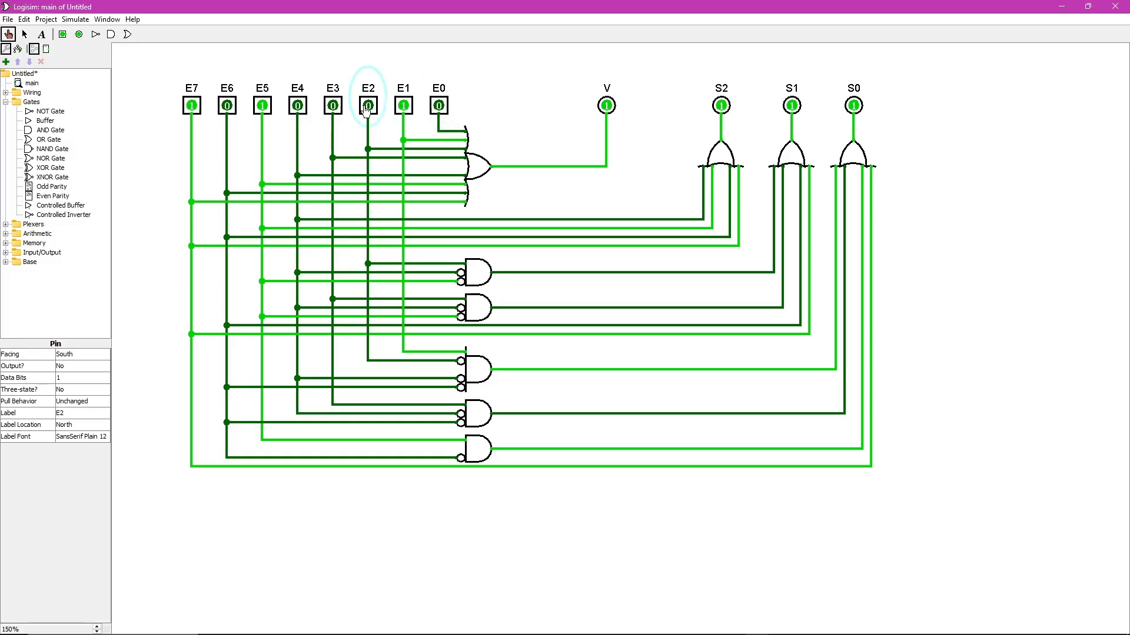
click(441, 110)
click(441, 109)
click(333, 107)
click(298, 107)
click(227, 107)
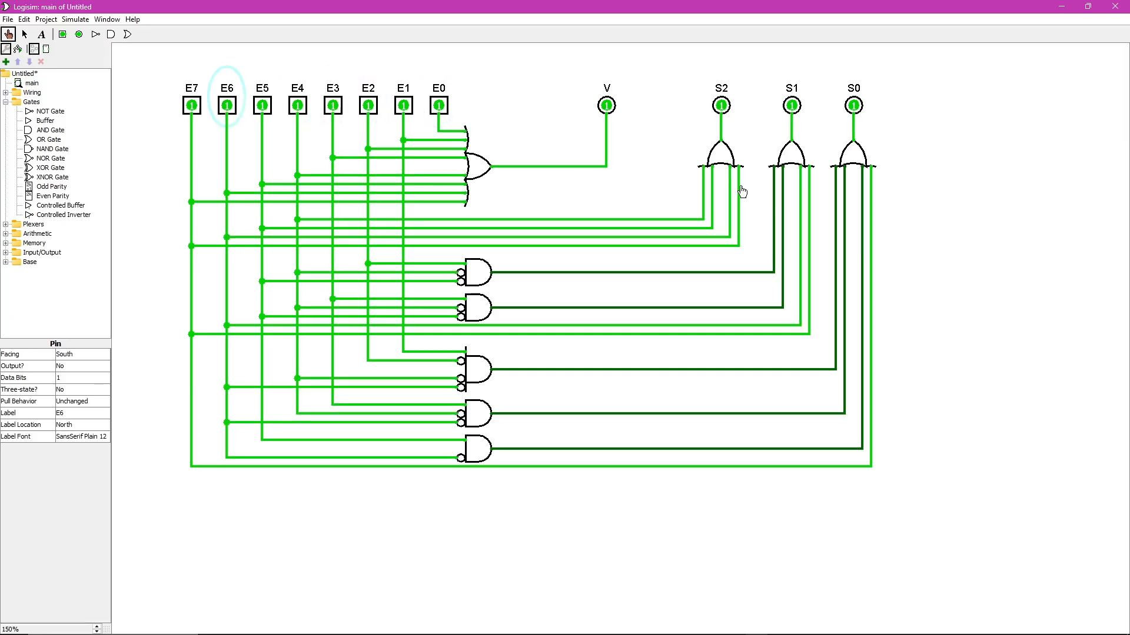